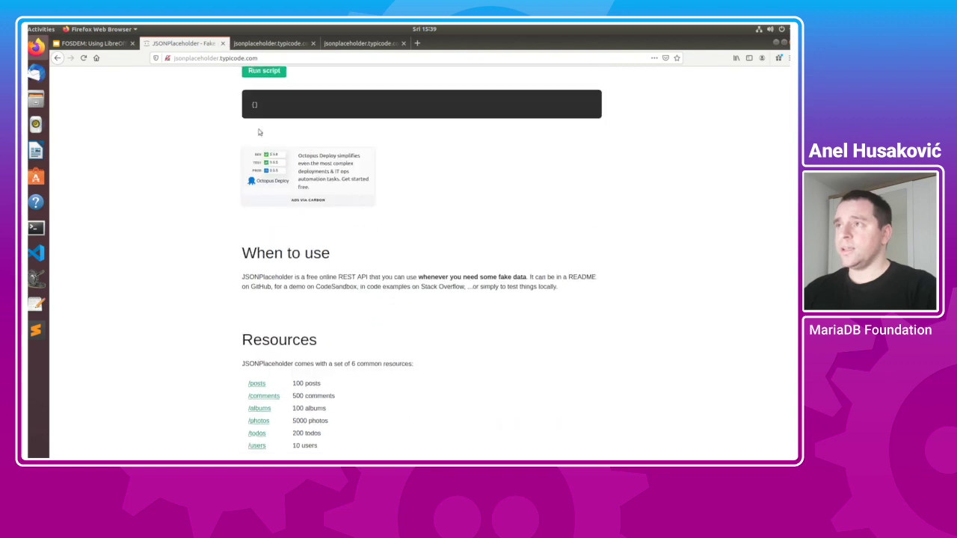
View the JSONPlaceholder /posts JSON list and its address, then return to the isql terminal
scroll(265, 129, "down", 2)
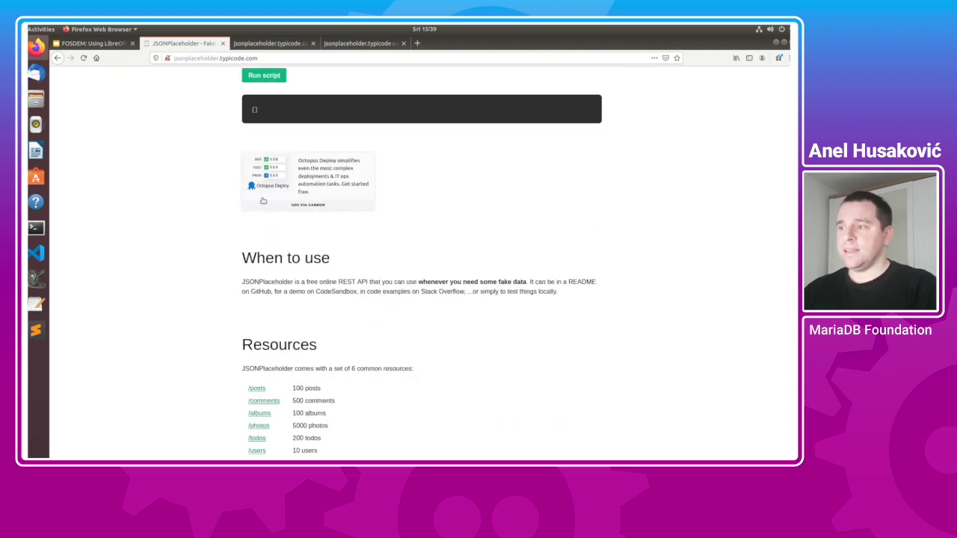
left_click(269, 44)
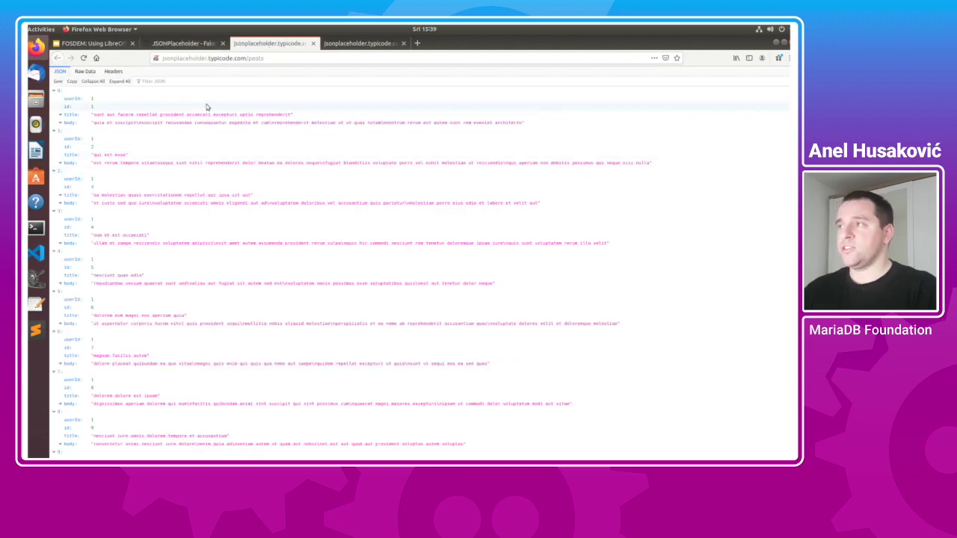
left_click(231, 60)
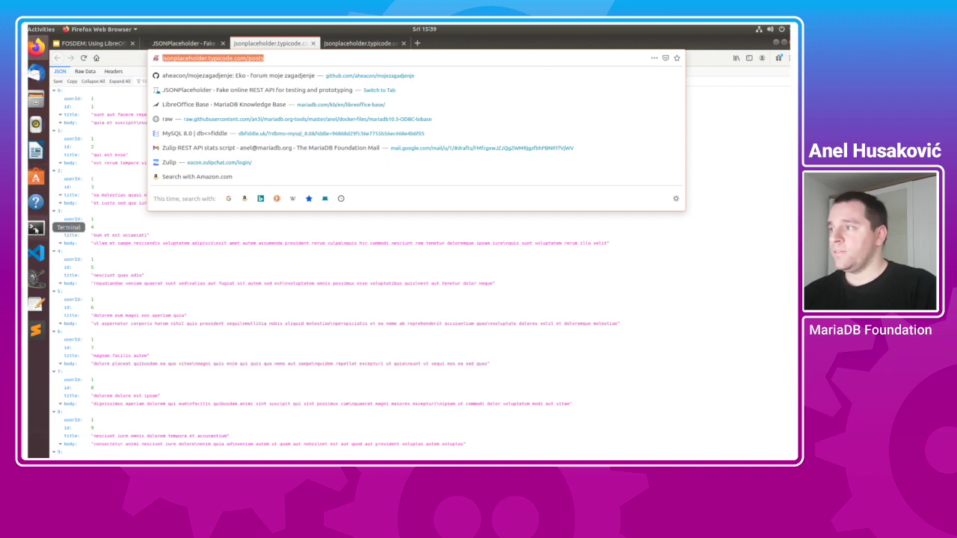
left_click(36, 228)
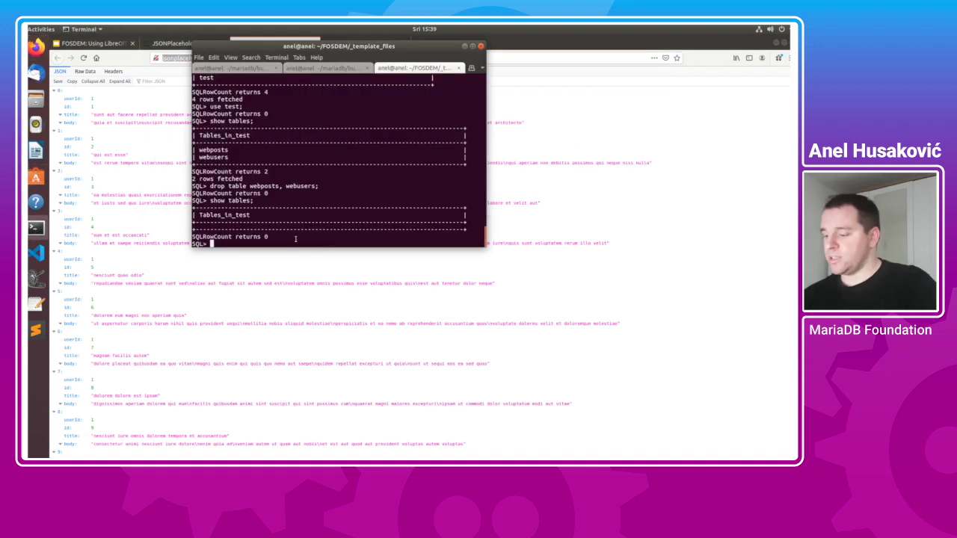
Paste and run CREATE TABLE webusers ENGINE=CONNECT TABLE_TYPE=JSON with the JSONPlaceholder /users URL
type("CREATE TABLE webusers ENGINE=CONNECT TABLE_TYPE=JSON HTTP='http://jsonplaceholder.typicode.com/users';")
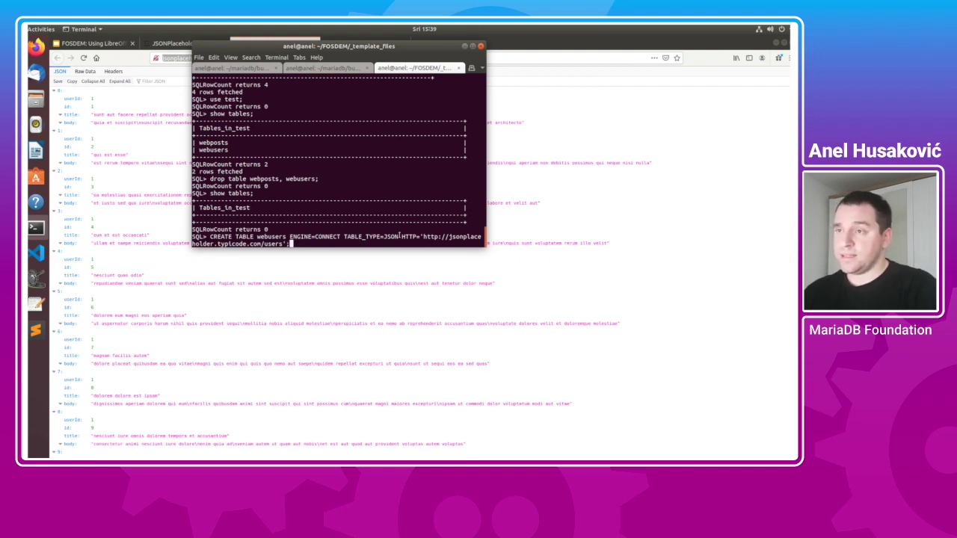
key("Return")
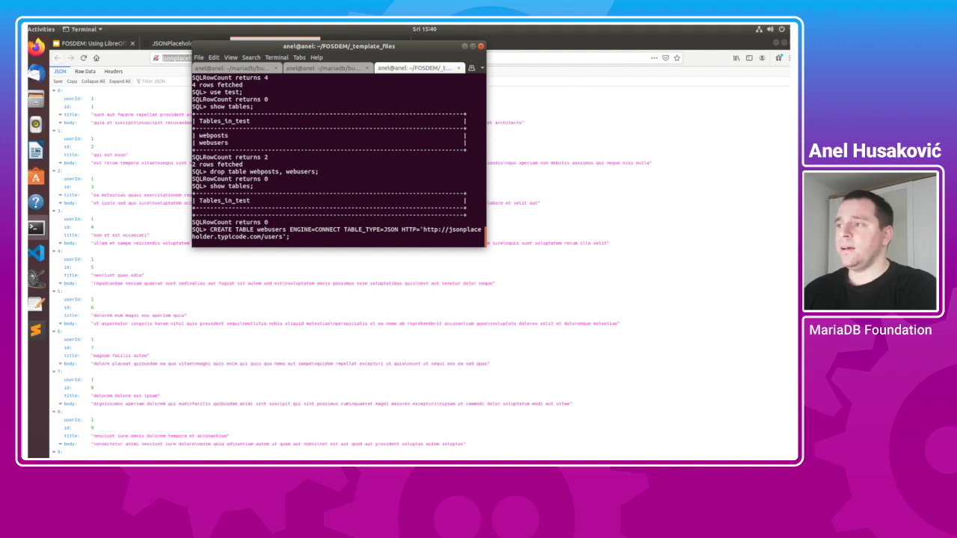
Run select * from webusers; and scroll through the 10 returned user rows
type("s")
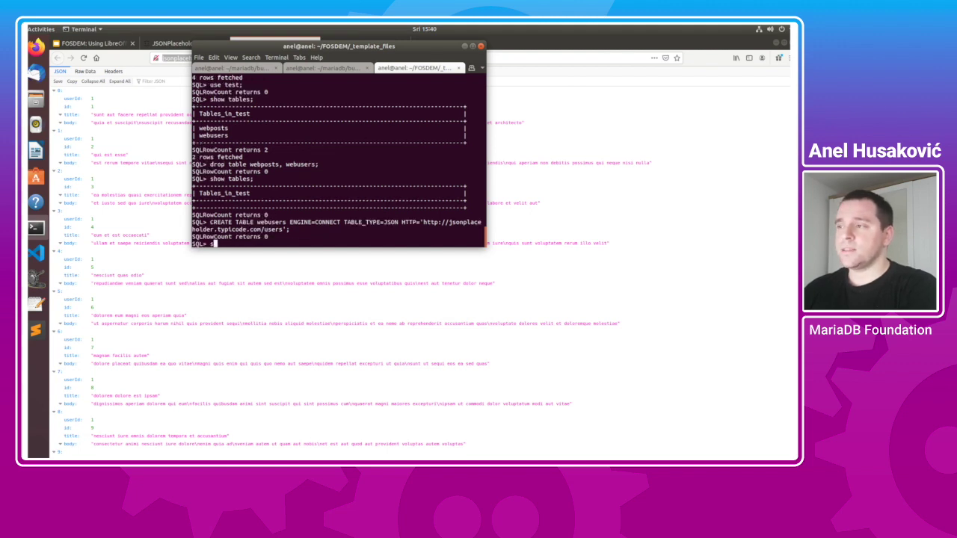
type("elect * from webusers;")
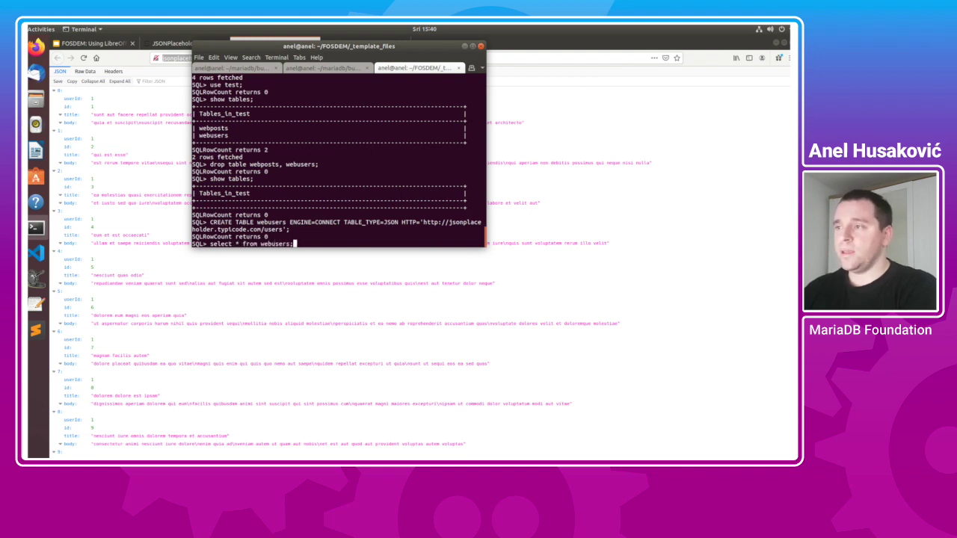
key("Return")
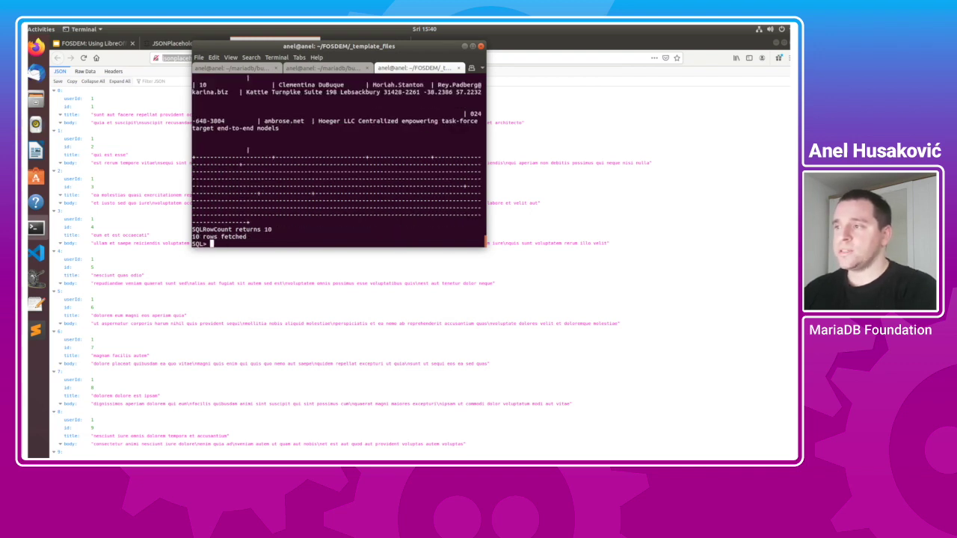
scroll(325, 215, "up", 5)
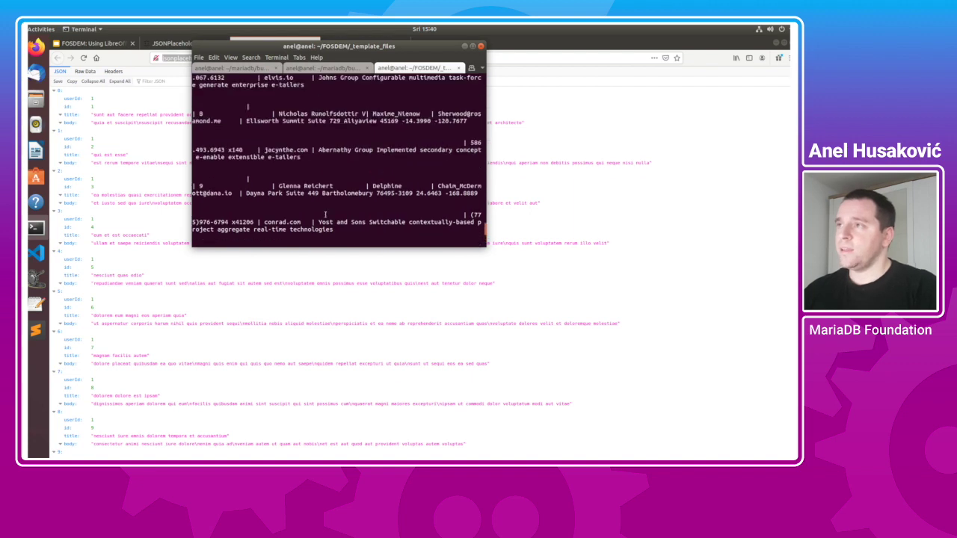
scroll(325, 214, "up", 2)
scroll(325, 214, "down", 8)
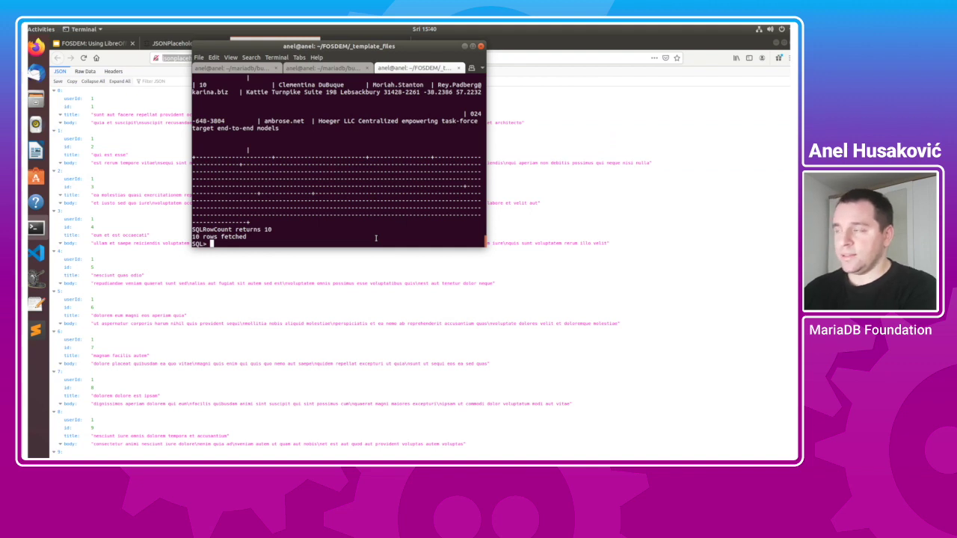
Show the webusers table definition, then change the recalled URL's ending from users to posts
type("show crea")
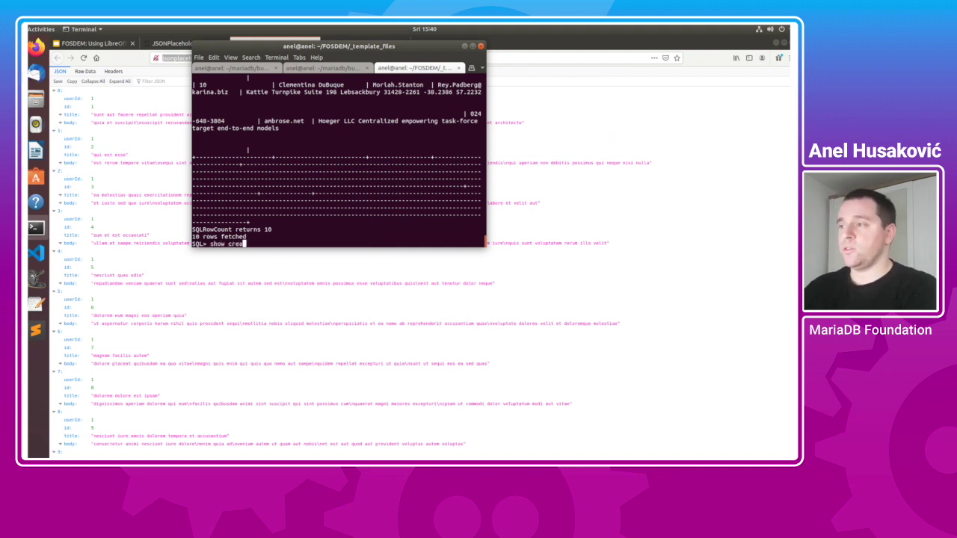
type("te table webusers")
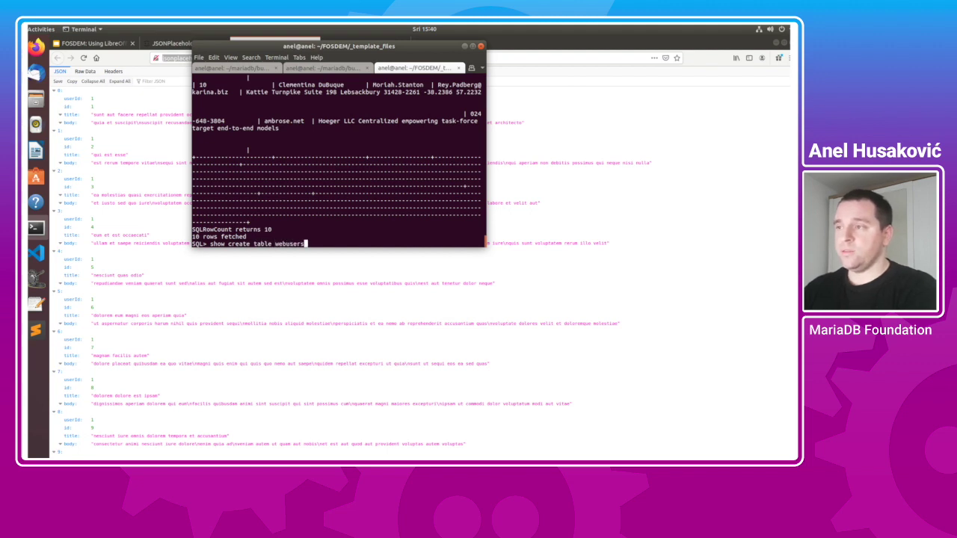
key("Return")
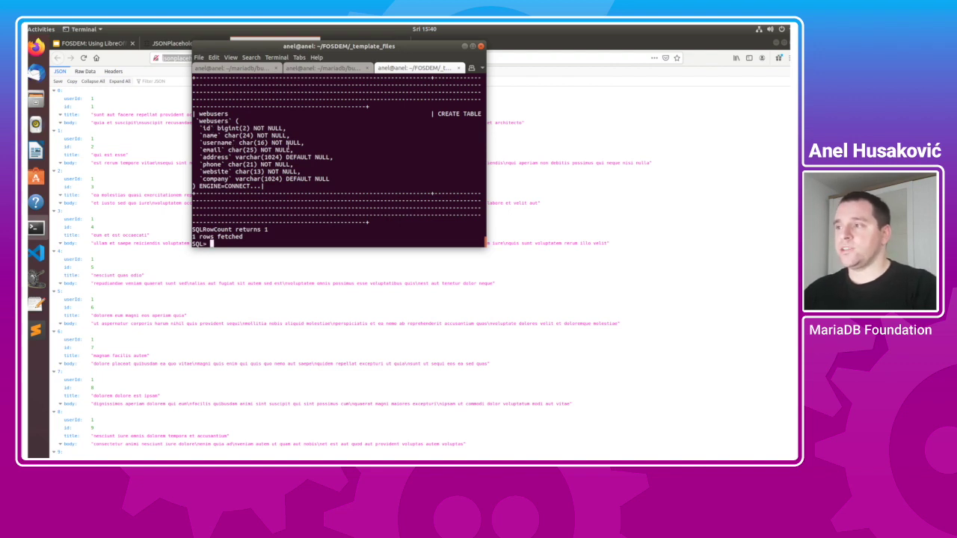
key("Up")
Rename the recalled CREATE TABLE to webposts and run it against the /posts URL
key("Up")
key("BackSpace")
key("BackSpace")
key("BackSpace")
key("BackSpace")
key("BackSpace")
type("posts")
key("Down")
key("Up")
key("Home")
key("Right")
key("Right")
key("Right")
key("Right")
key("Right")
key("Right")
key("Right")
key("Right")
key("Right")
key("Right")
key("Right")
key("Right")
key("Right")
key("Right")
key("Right")
key("Right")
key("Right")
key("Right")
key("Right")
key("Right")
key("Left")
key("BackSpace")
key("BackSpace")
key("BackSpace")
key("BackSpace")
key("BackSpace")
type("posts")
key("Return")
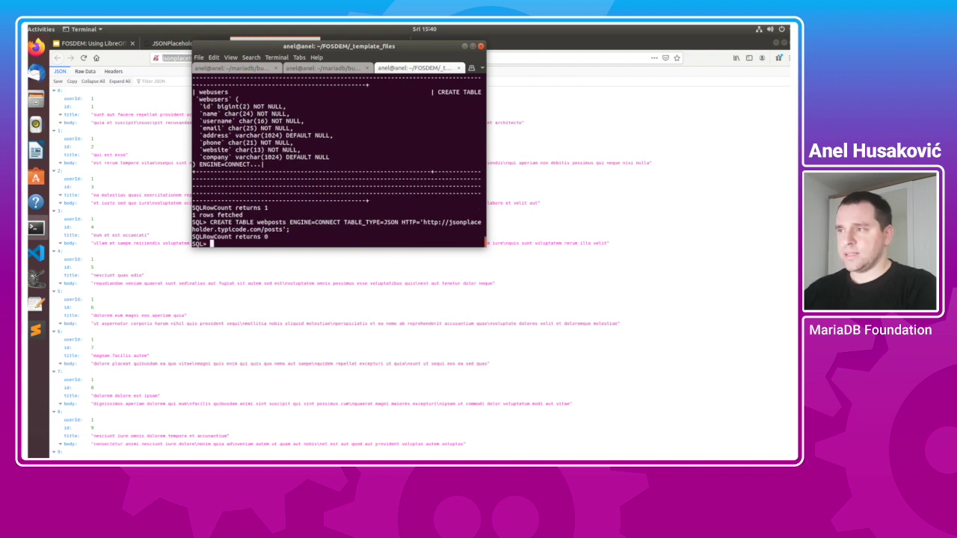
Run show tables; to confirm webposts and webusers both exist
type("selec")
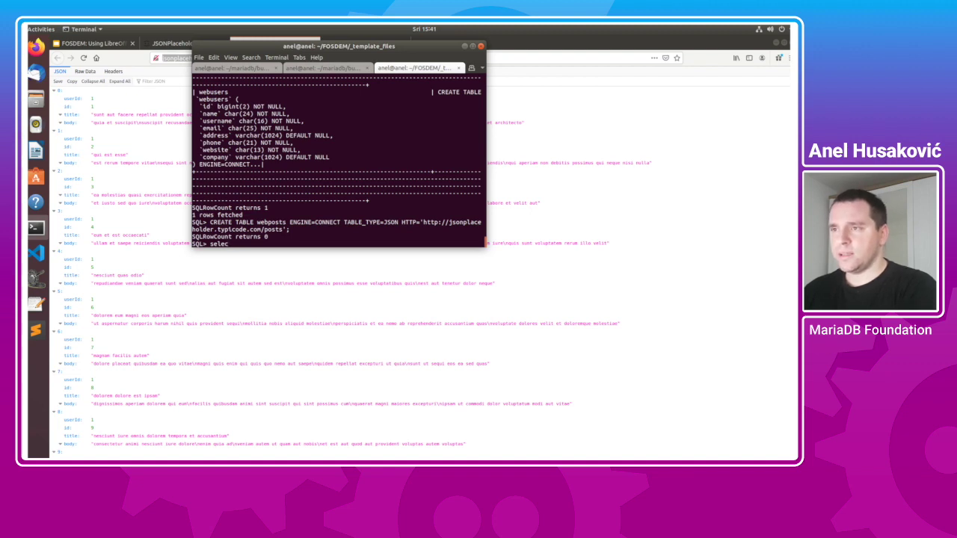
key("BackSpace")
key("BackSpace")
key("BackSpace")
key("BackSpace")
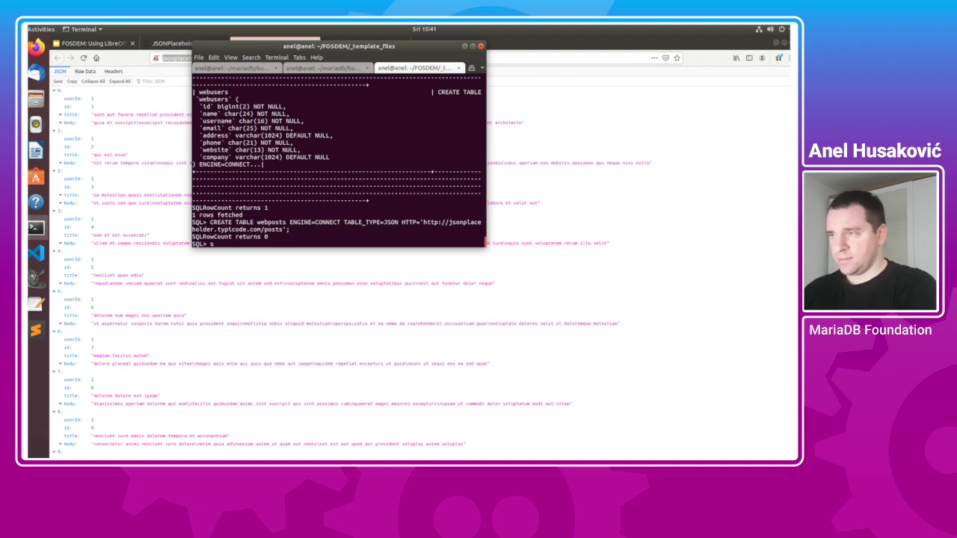
key("BackSpace")
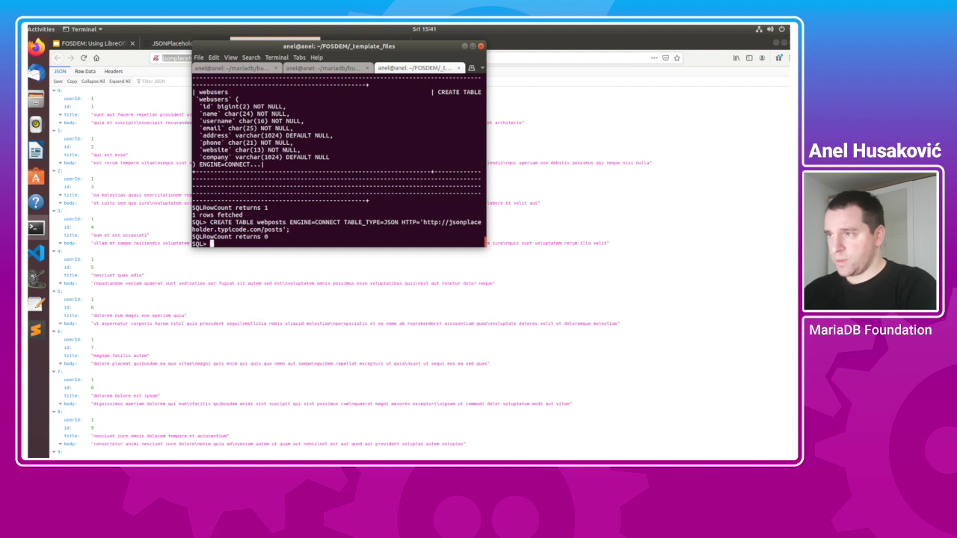
key("Up")
key("Down")
type("show tables;")
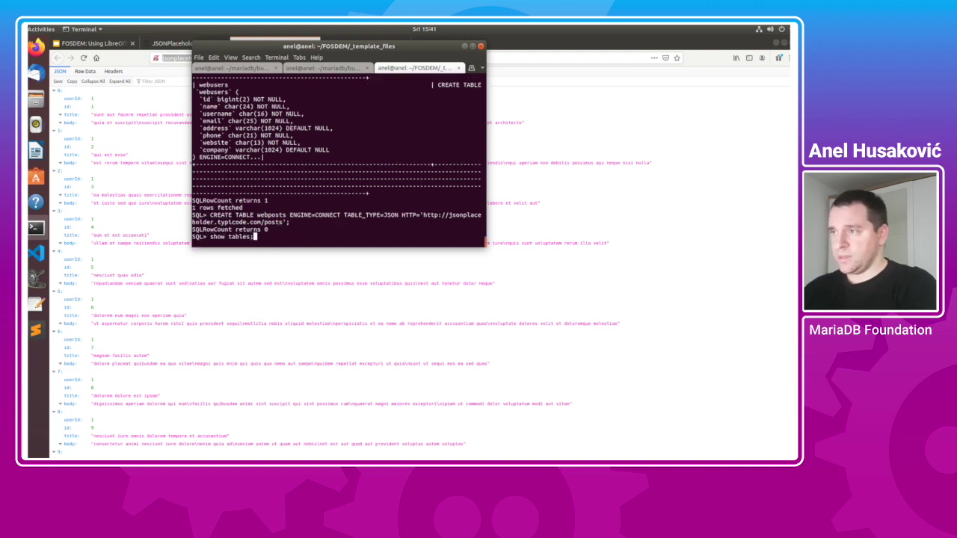
key("Return")
Run select * from webposts; to list all 100 post rows
type("select * ferom")
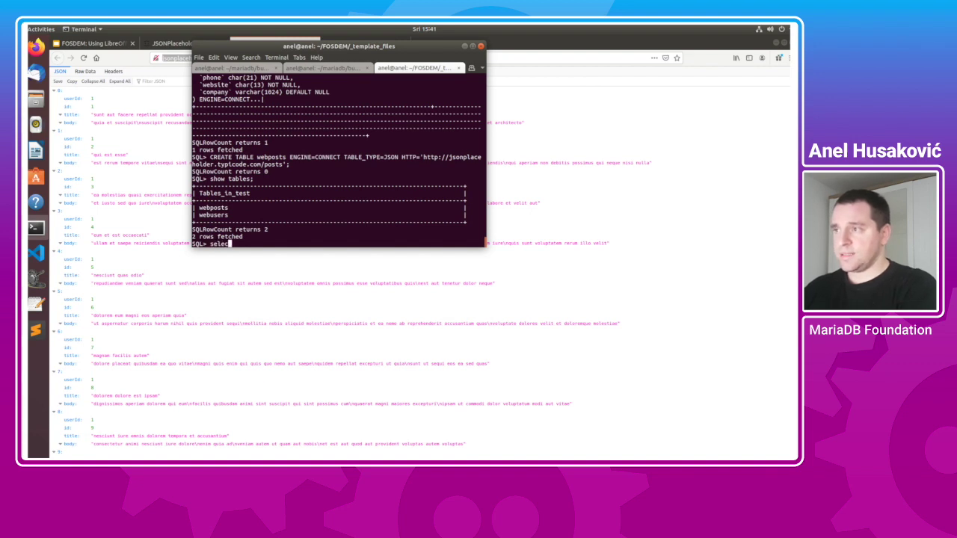
key("BackSpace")
key("BackSpace")
key("BackSpace")
key("BackSpace")
type("rom webpots")
key("BackSpace")
key("BackSpace")
key("BackSpace")
type("osts")
key("Return")
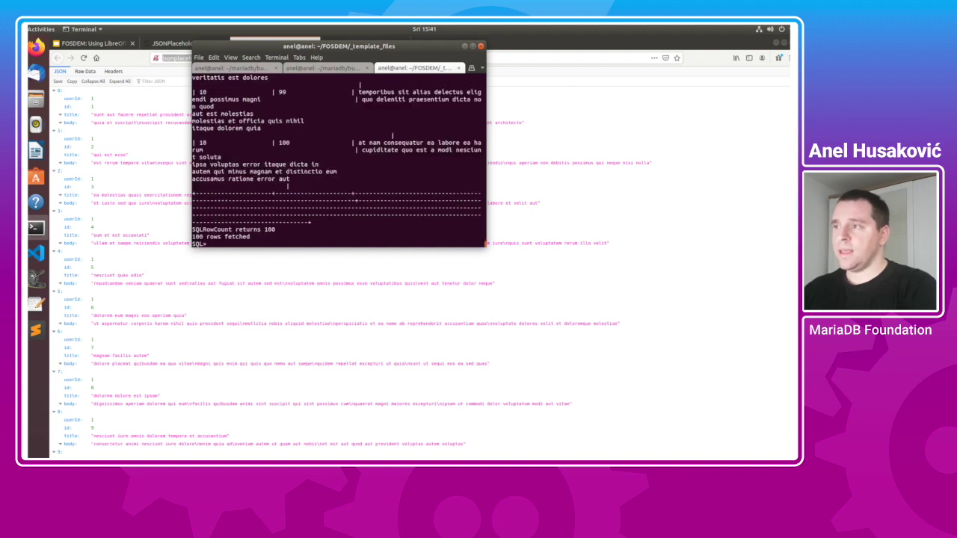
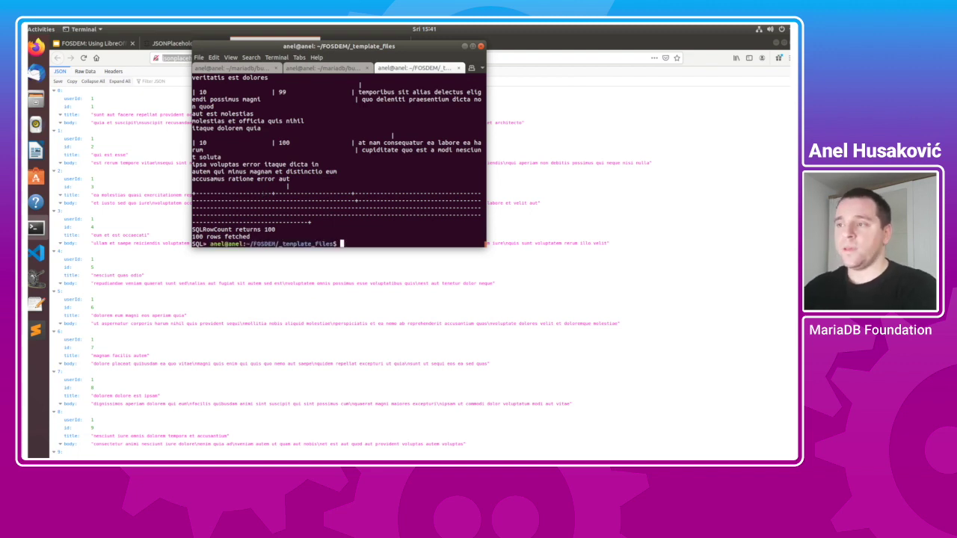
Look over the MariaDB ODBC connector and LibreOffice Base slides (6 and 7), then bring the terminal back
left_click(111, 43)
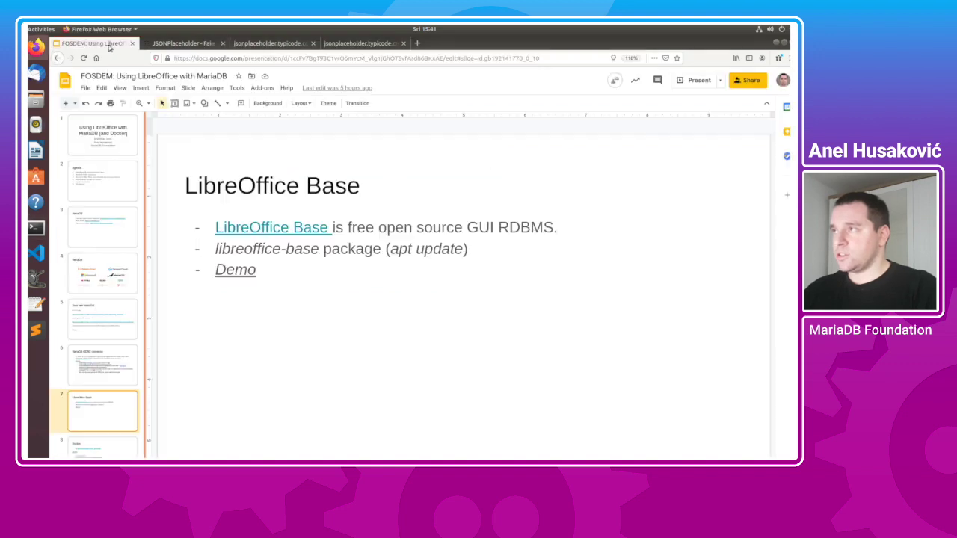
left_click(119, 374)
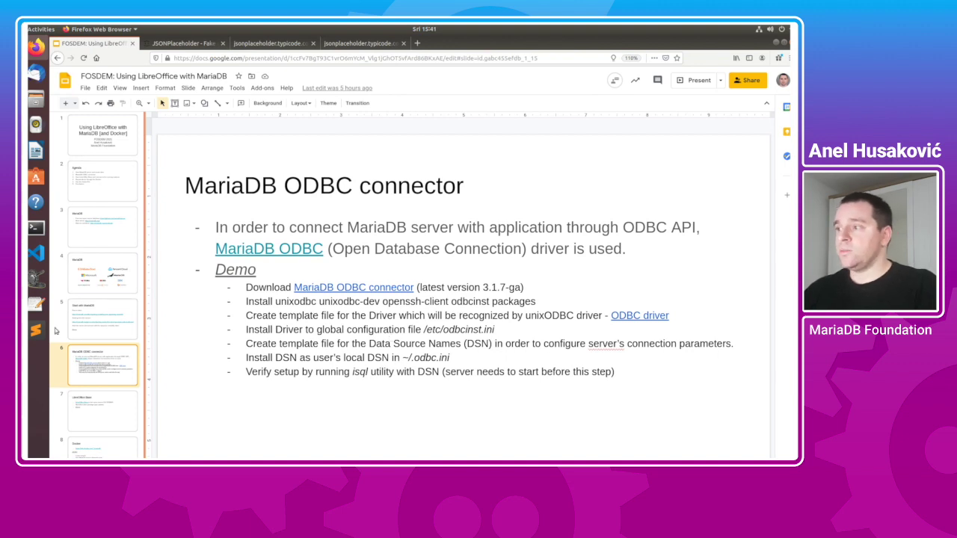
left_click(36, 228)
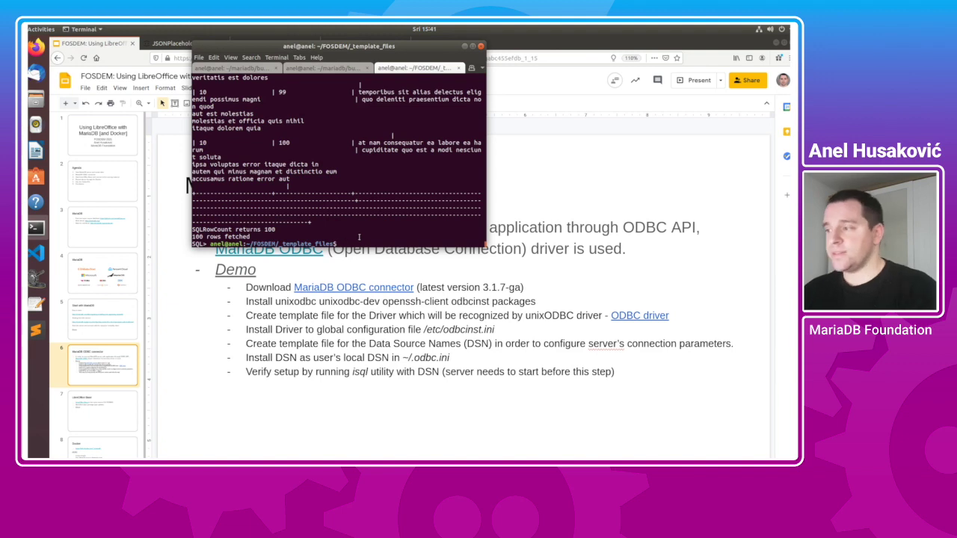
left_click(104, 425)
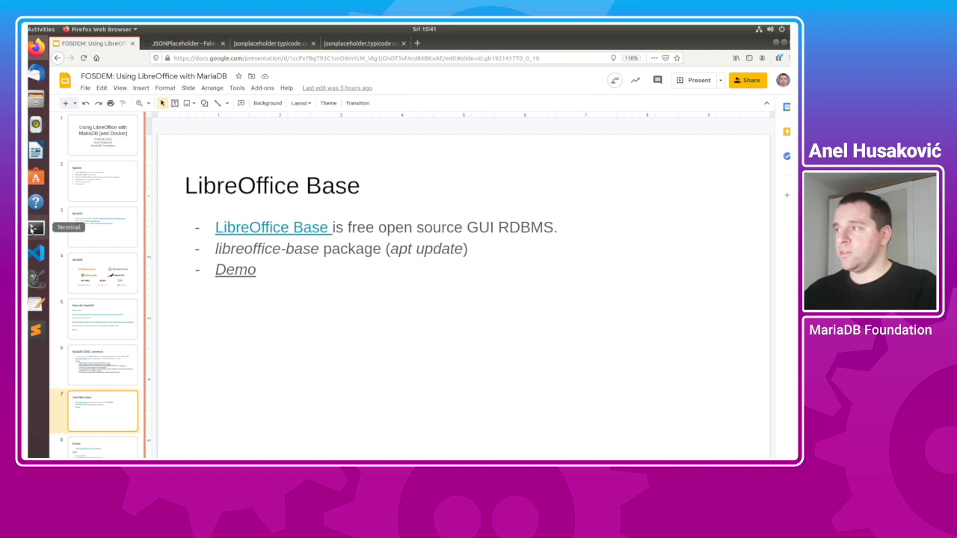
left_click(36, 228)
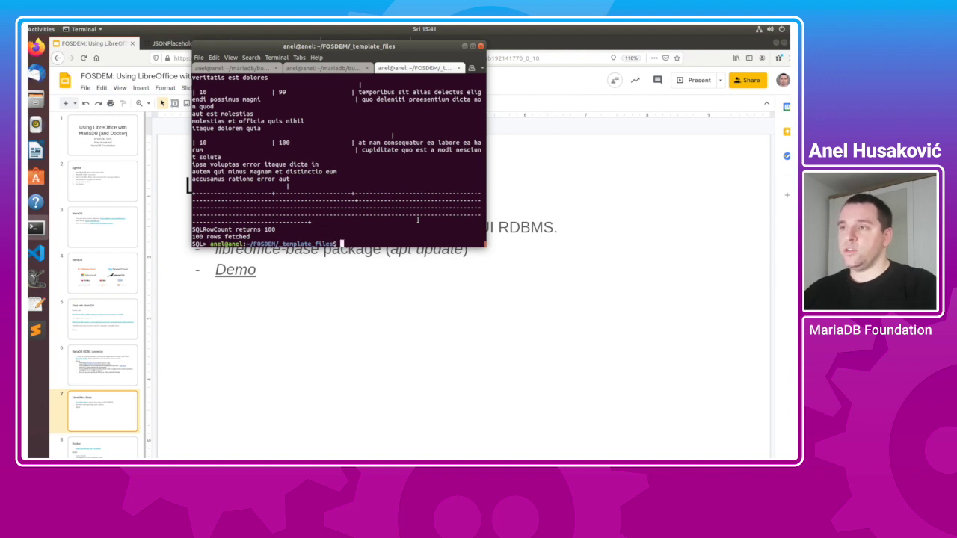
left_click_drag(316, 46, 311, 43)
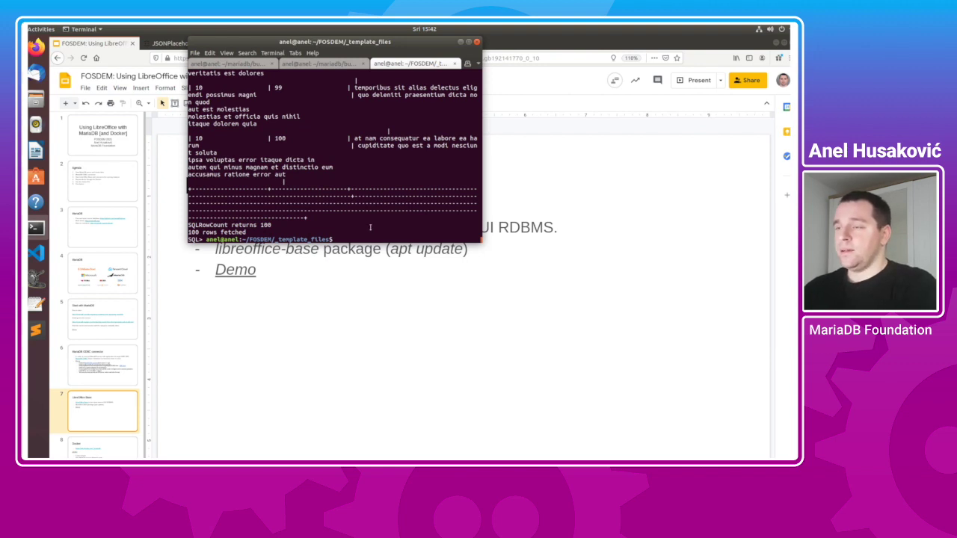
Launch lobase and choose to connect to an existing MySQL database in the Database Wizard
type("lobase")
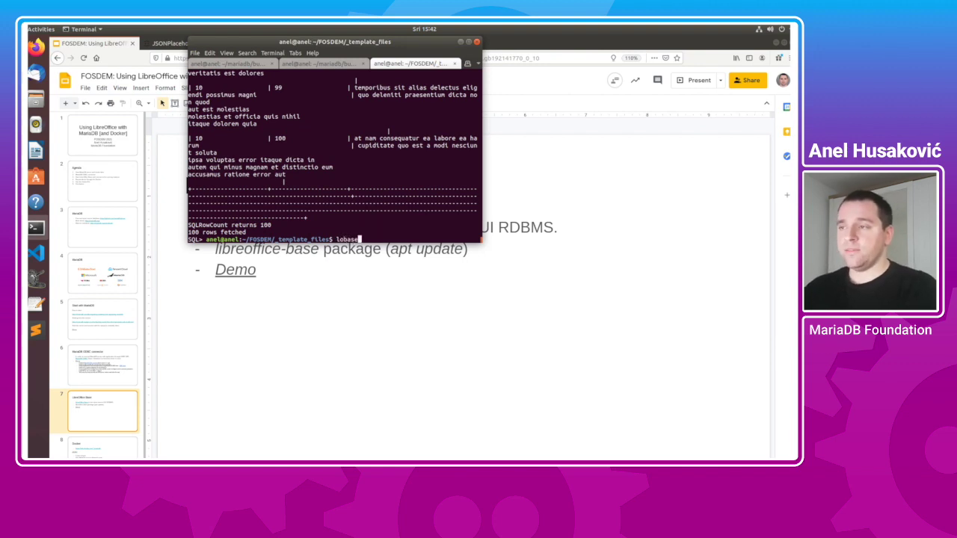
key("Return")
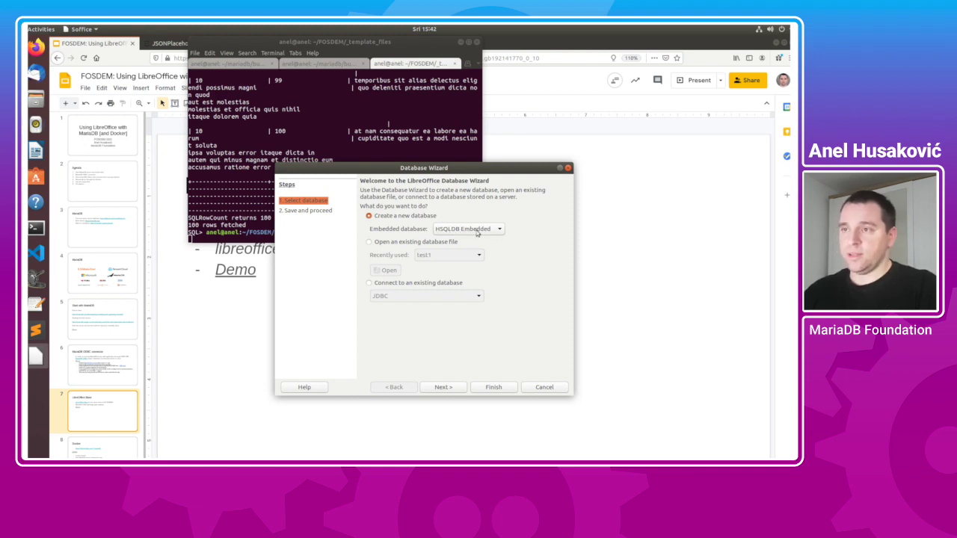
left_click(376, 284)
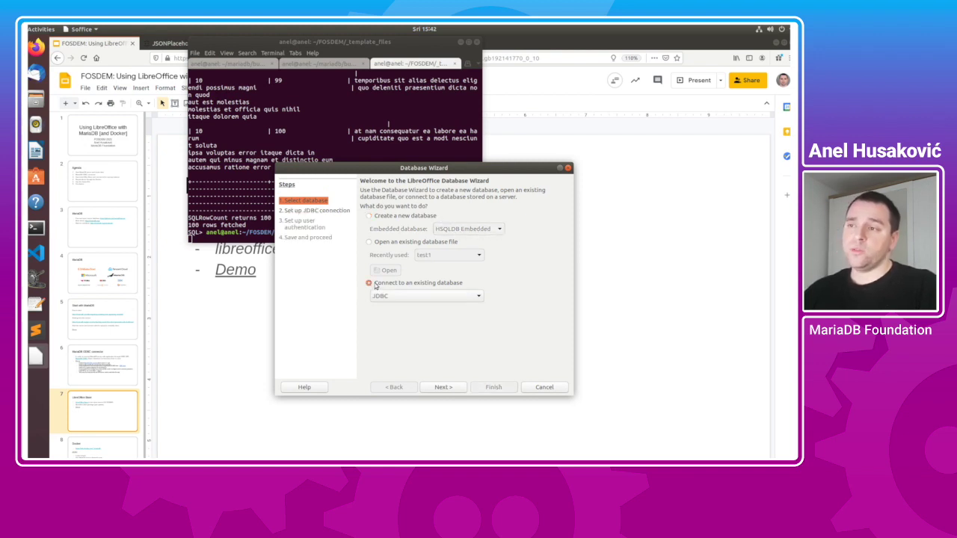
left_click(379, 296)
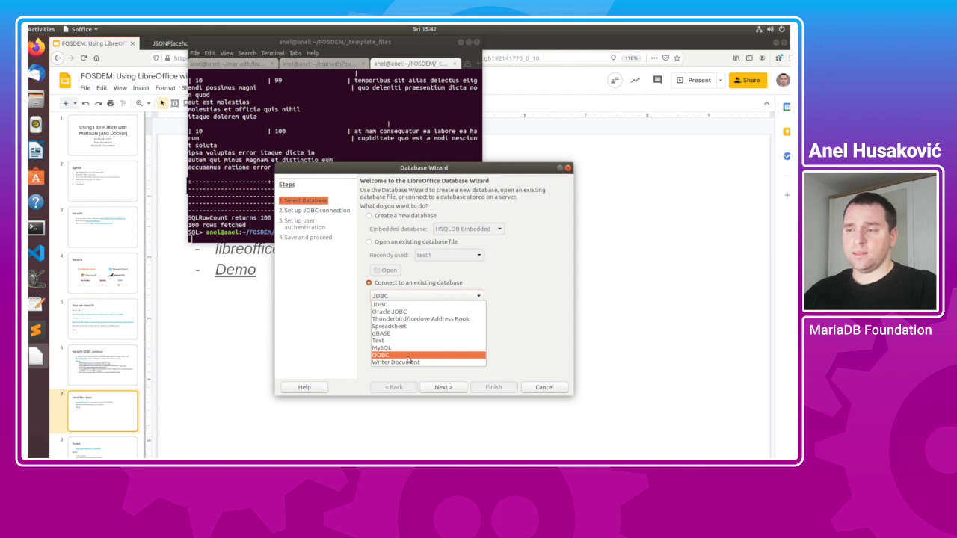
left_click(409, 356)
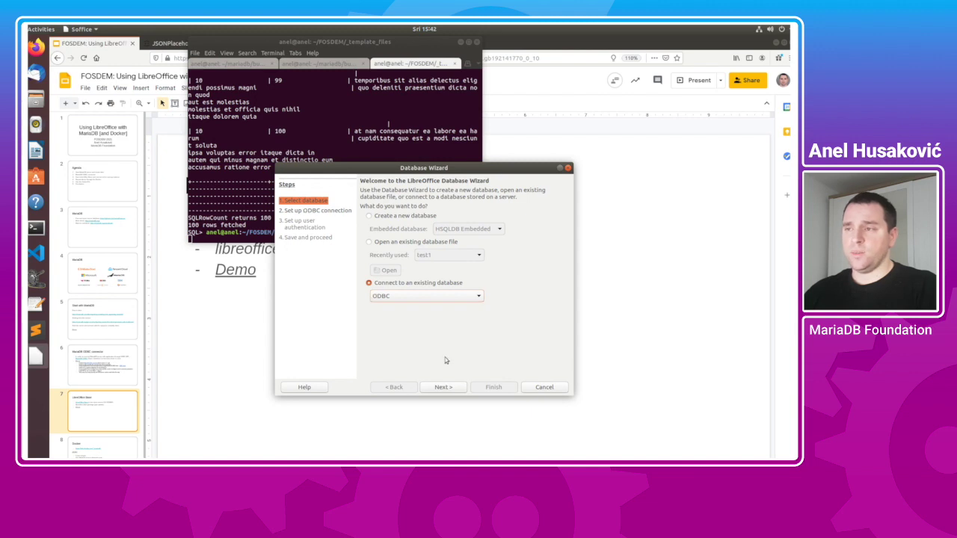
left_click(441, 298)
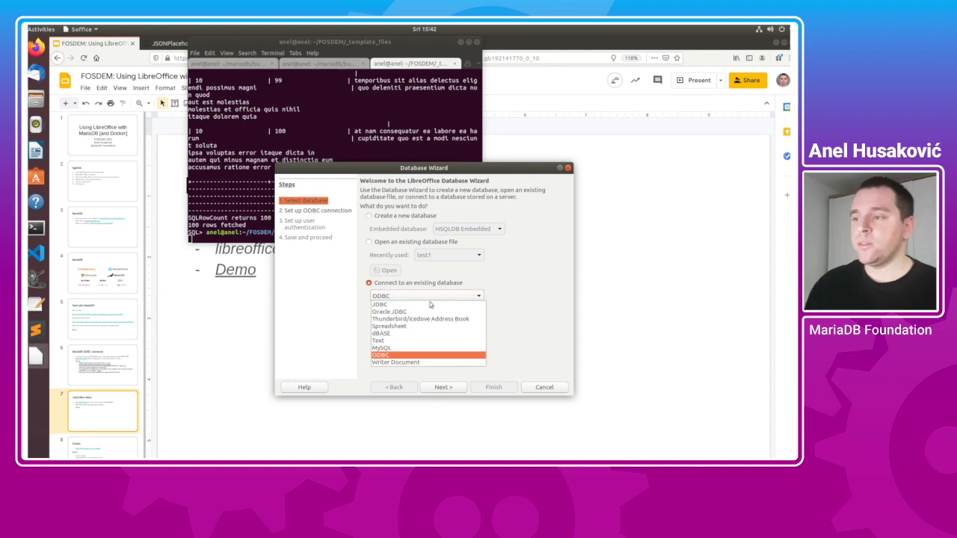
left_click(407, 348)
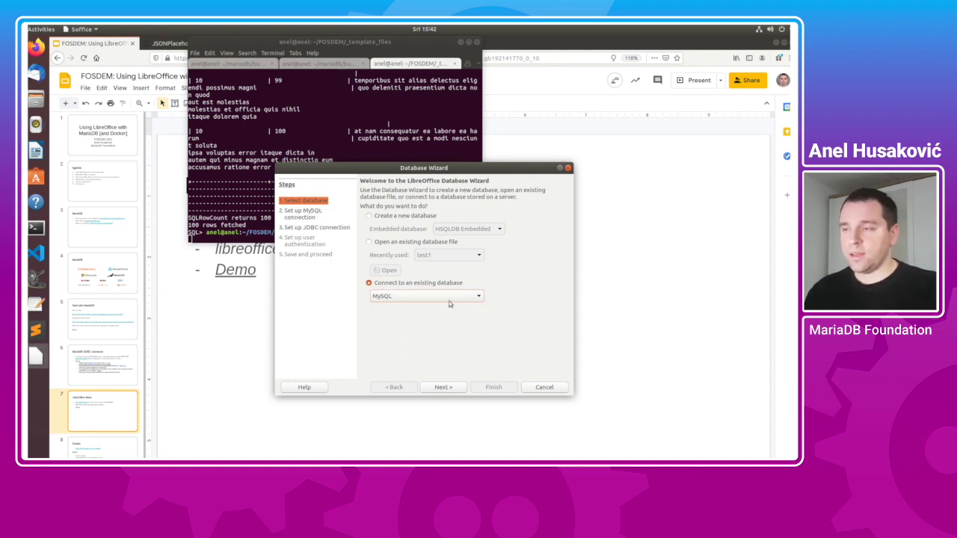
left_click(453, 387)
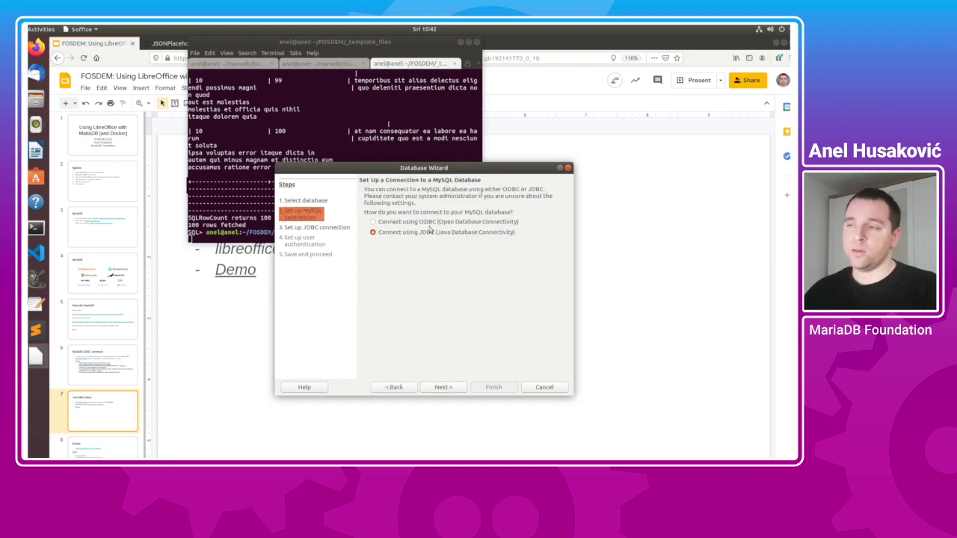
Choose 'Connect using ODBC' for MySQL and select MariaDB-server as the data source
left_click(410, 387)
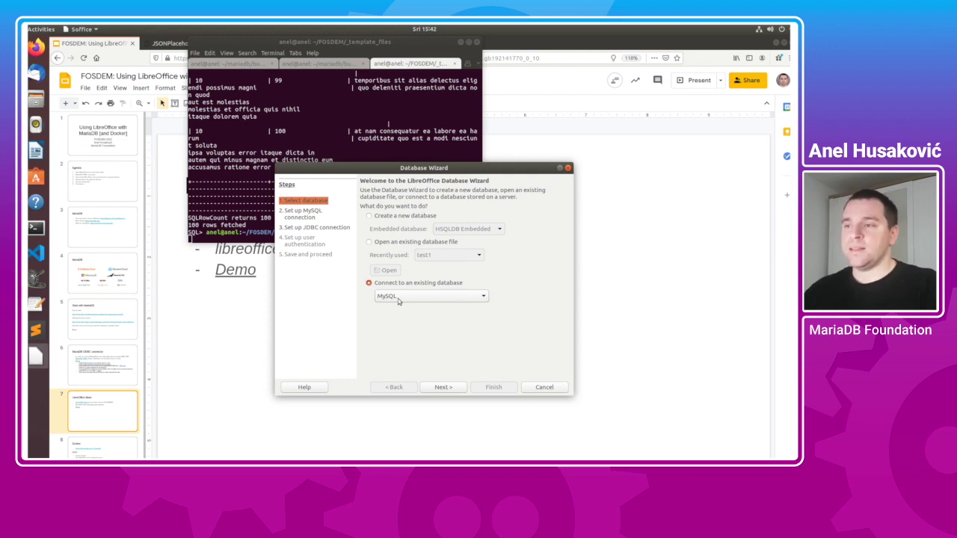
left_click(445, 387)
left_click(425, 222)
left_click(449, 387)
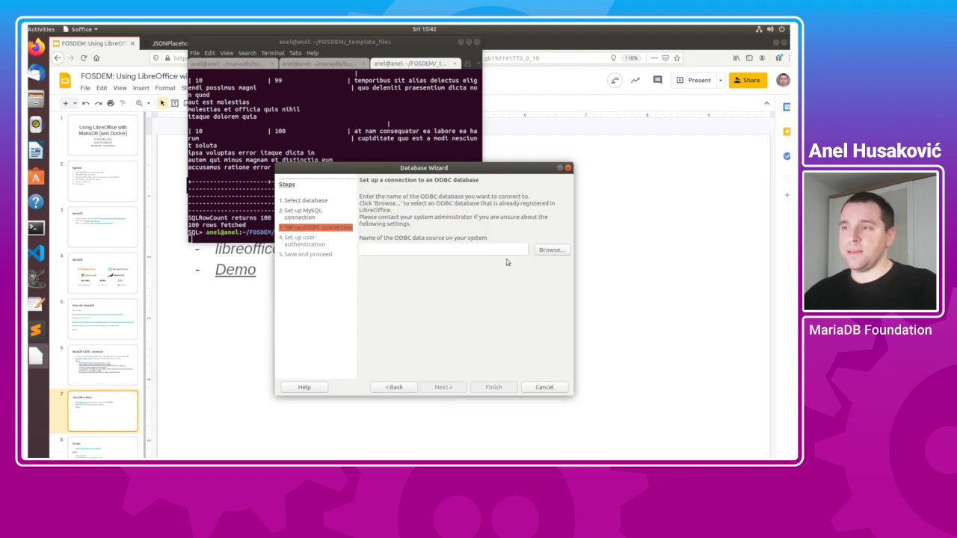
left_click(545, 251)
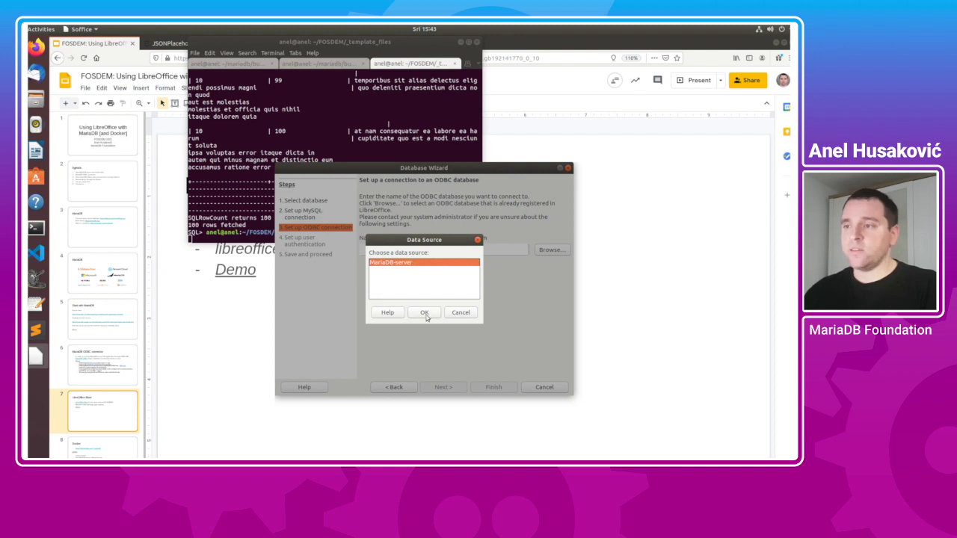
left_click(424, 313)
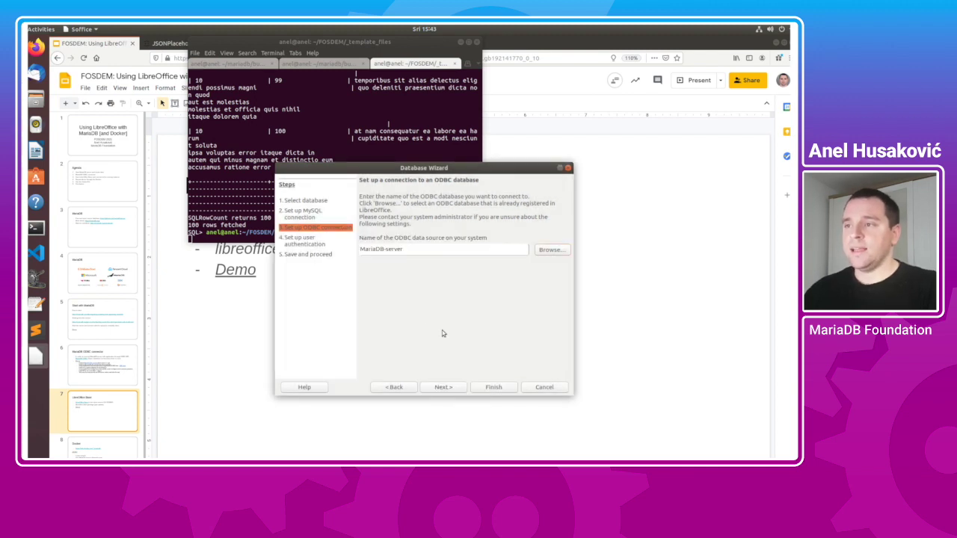
Enter the database user name, test the connection successfully, and advance to 'Save and proceed'
left_click(452, 386)
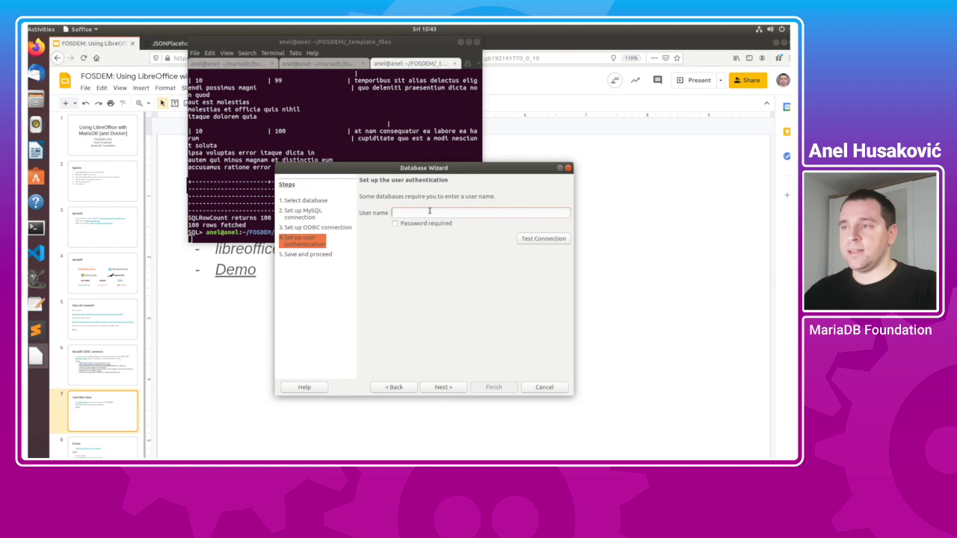
type("anel")
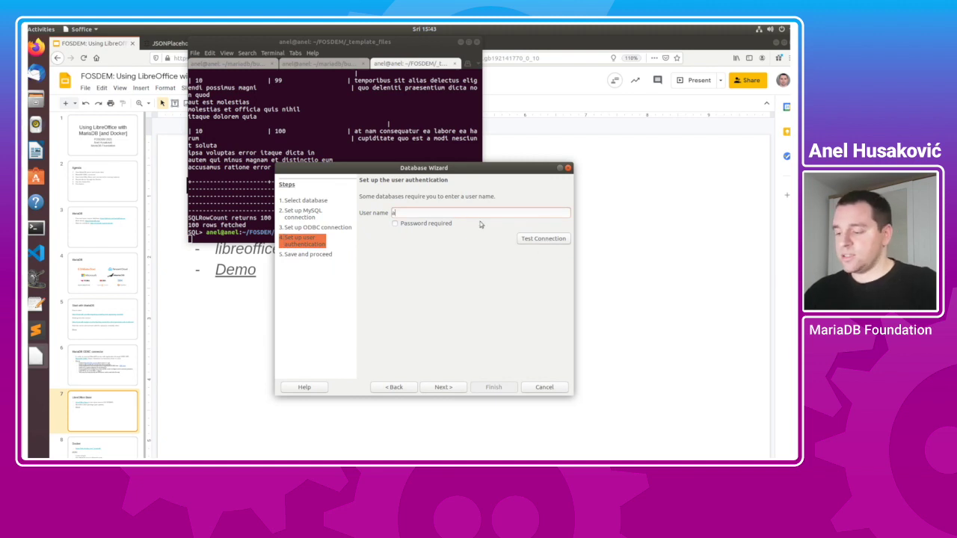
left_click(534, 240)
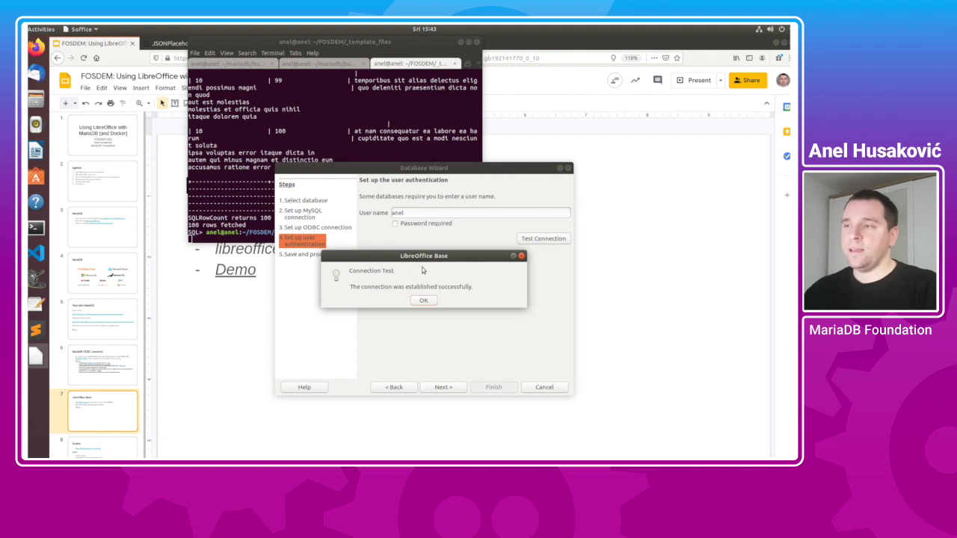
left_click(432, 301)
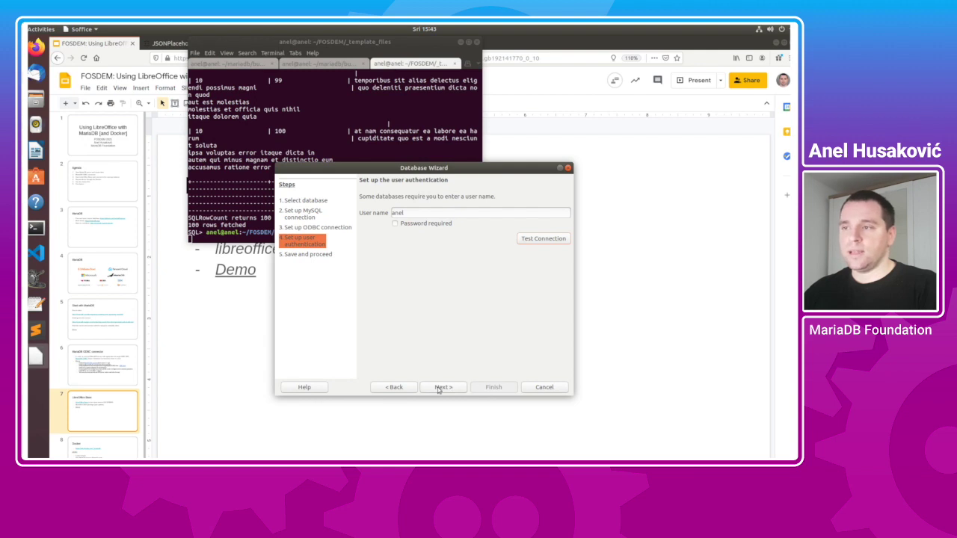
left_click(440, 388)
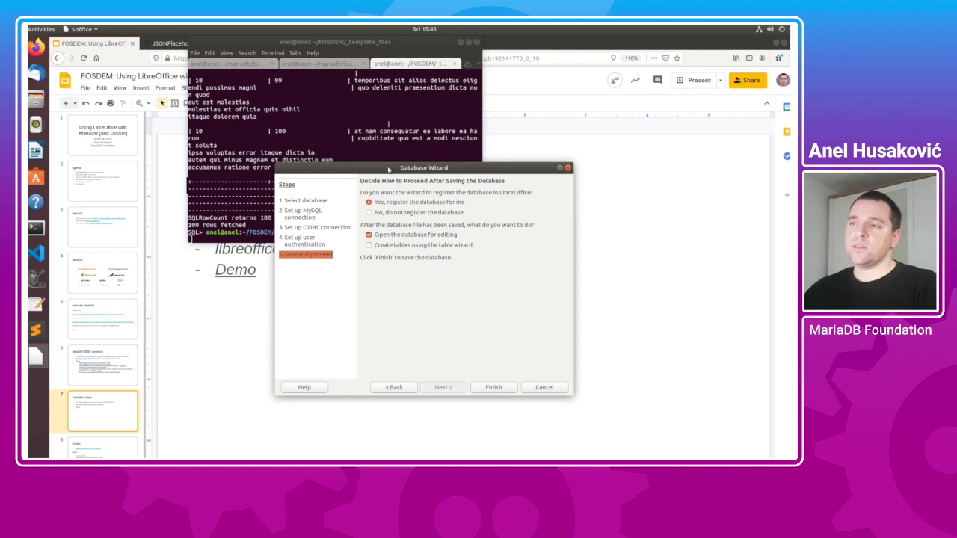
Finish the wizard and save the database as test1.odb, replacing the existing file
left_click_drag(388, 169, 348, 159)
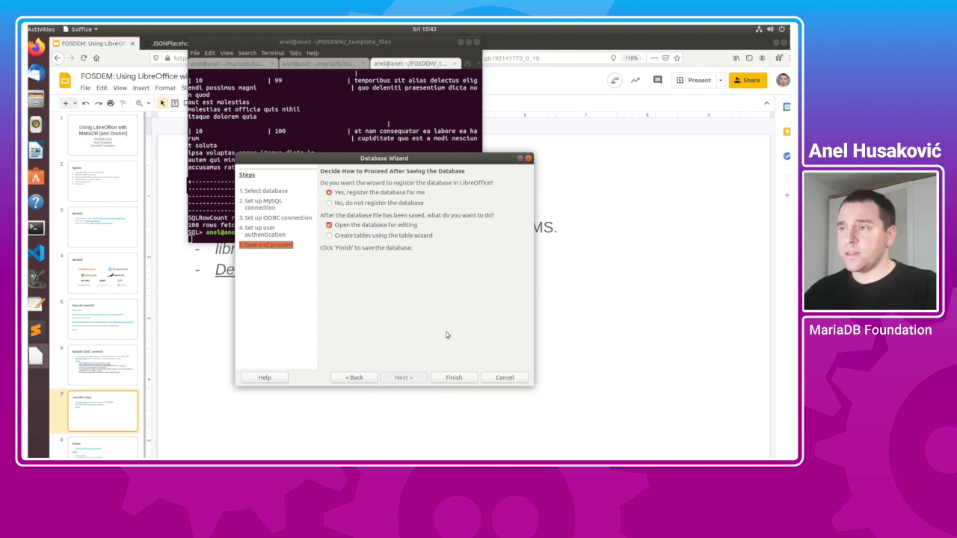
left_click(457, 378)
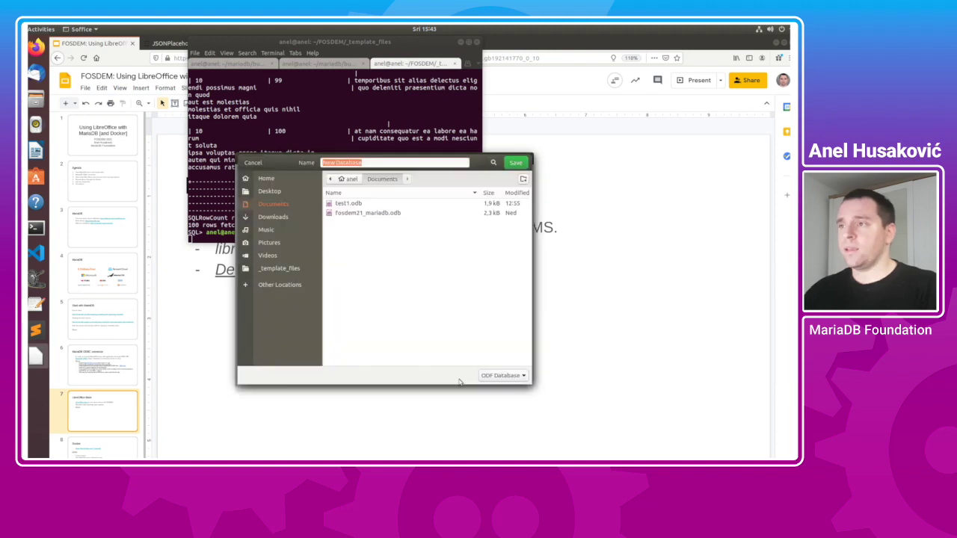
left_click(357, 204)
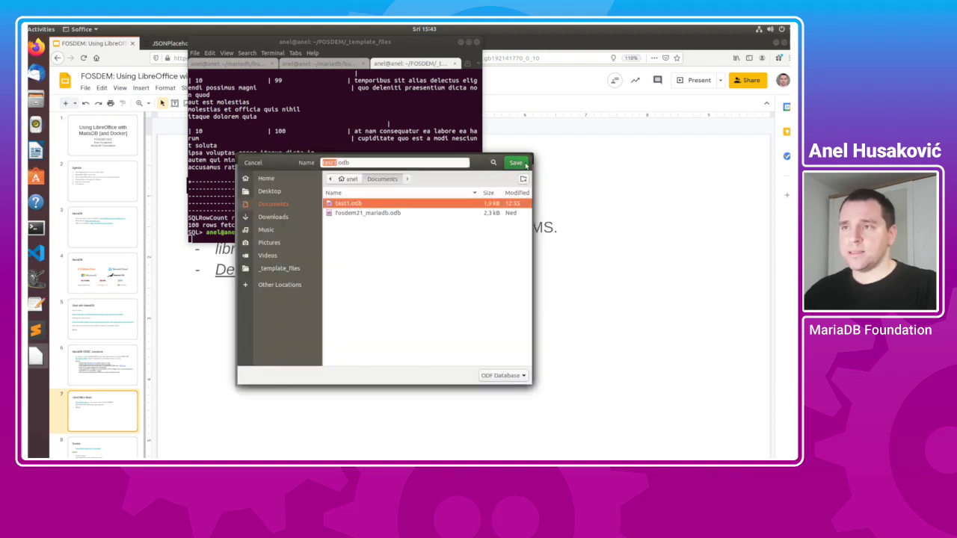
left_click(516, 163)
left_click(419, 302)
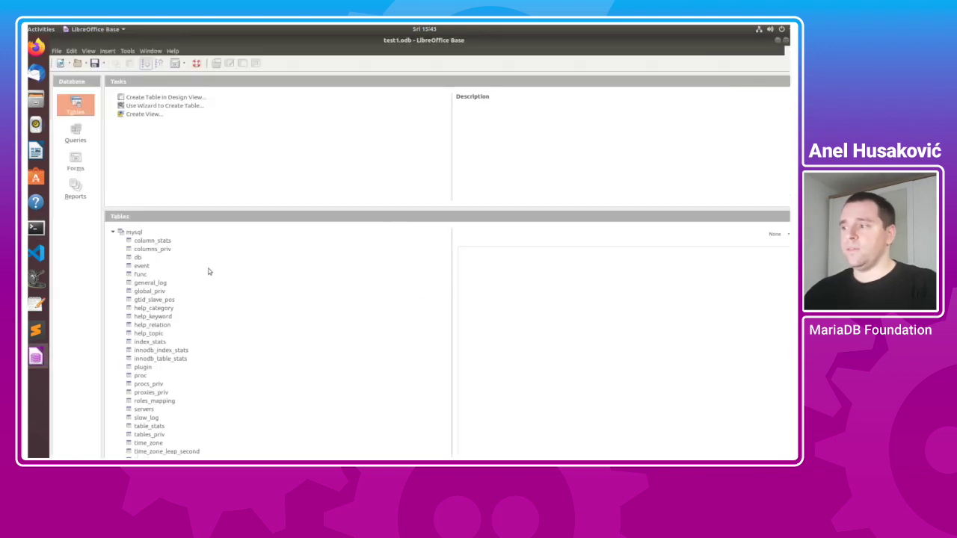
Browse the rows of the test schema's webposts table, then close the data view
left_click(114, 233)
left_click(112, 240)
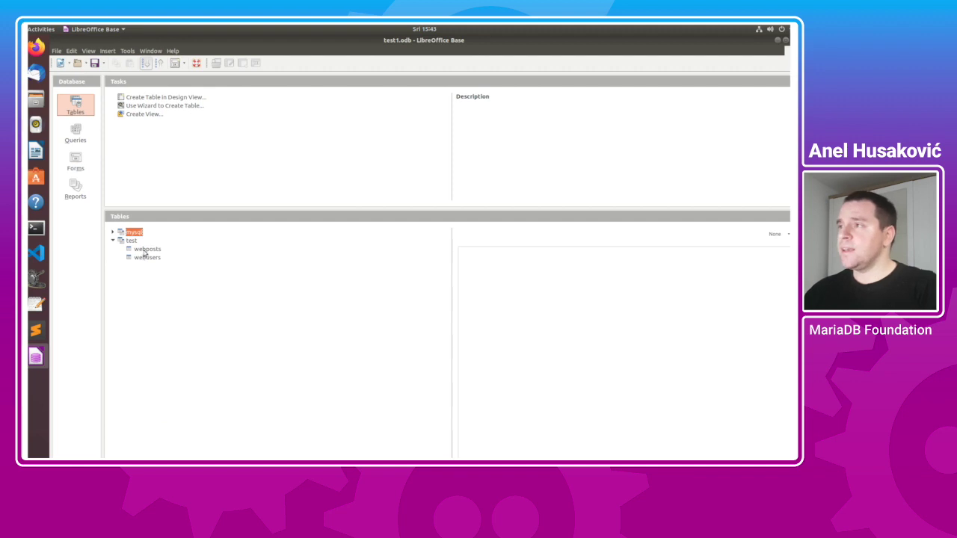
left_click(144, 251)
double_click(145, 249)
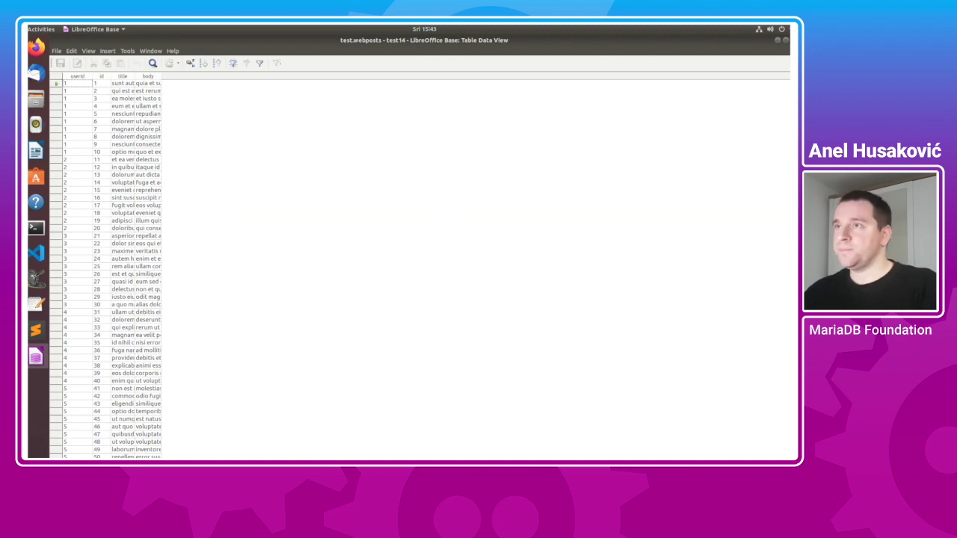
key("ctrl+w")
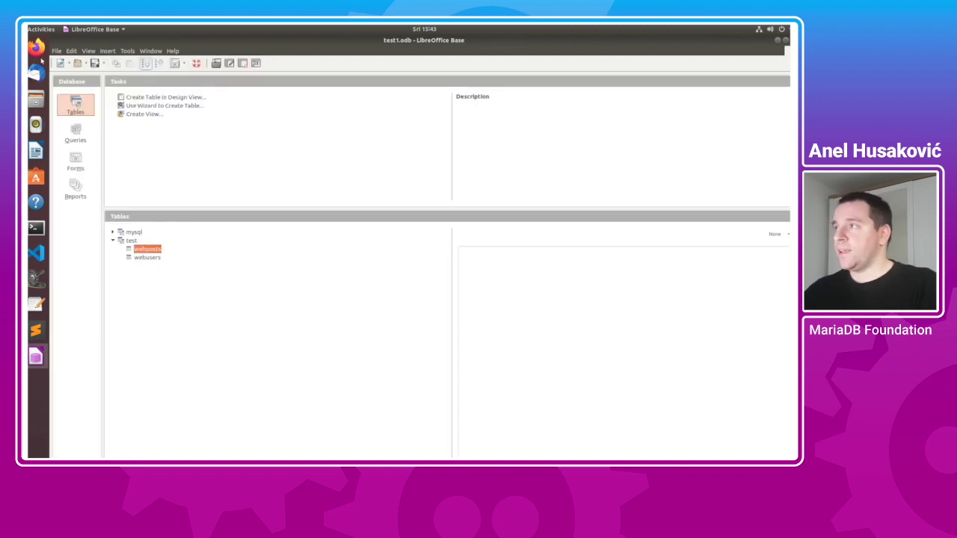
Switch to the Google Slides deck and show the LibreOffice Base slide
left_click(36, 48)
left_click(112, 454)
left_click(108, 426)
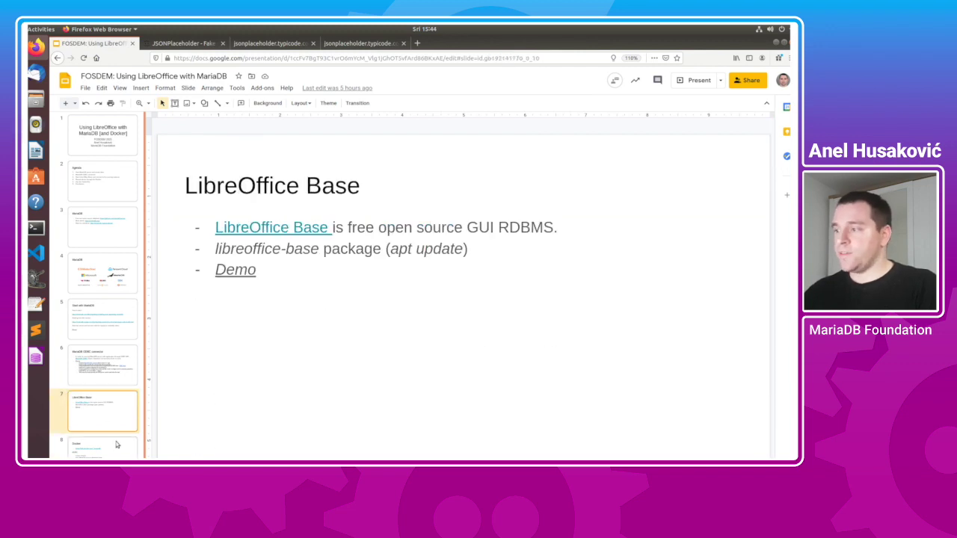
Show the Docker demo-steps slide (slide 8), then bring the terminal forward
left_click(118, 446)
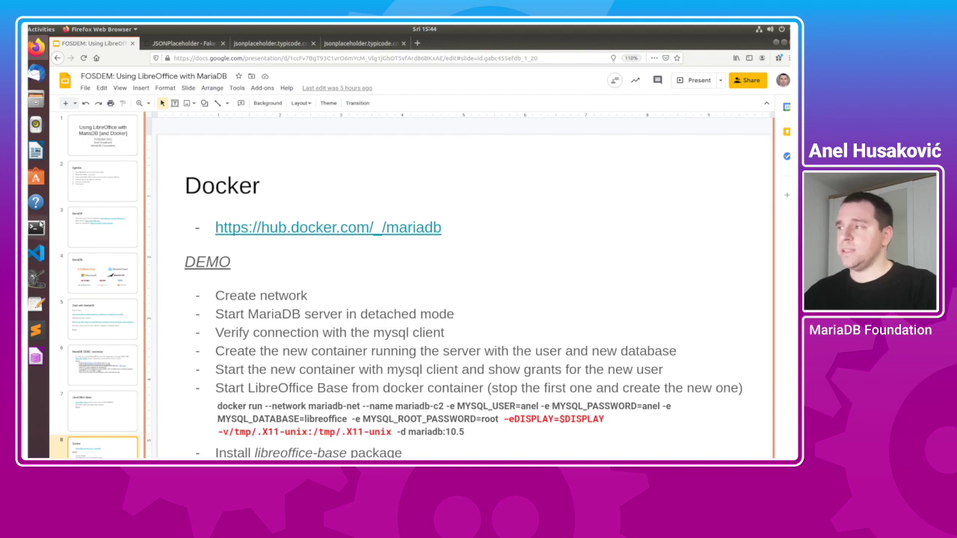
left_click(36, 228)
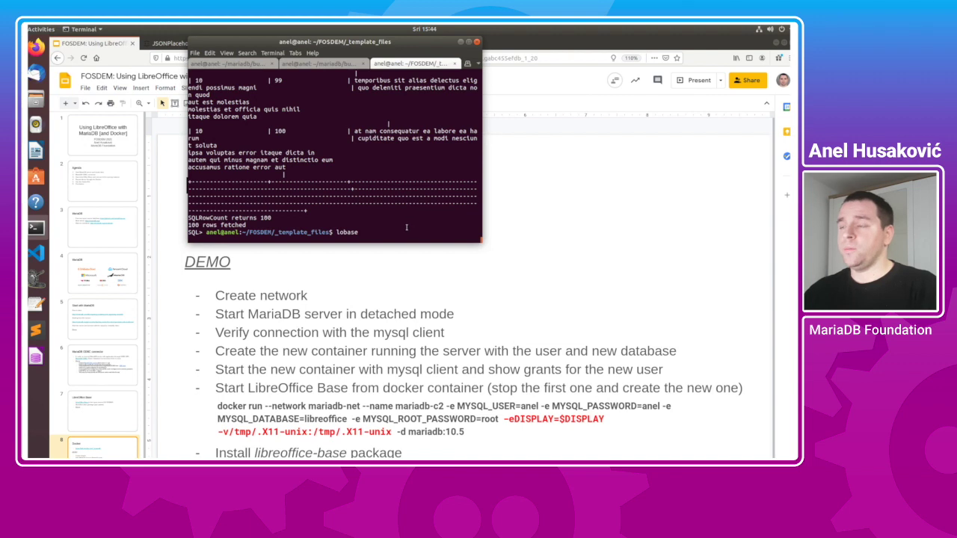
Cancel the pending lobase command with Ctrl+C and clear the terminal screen
key("ctrl+c")
type("clc")
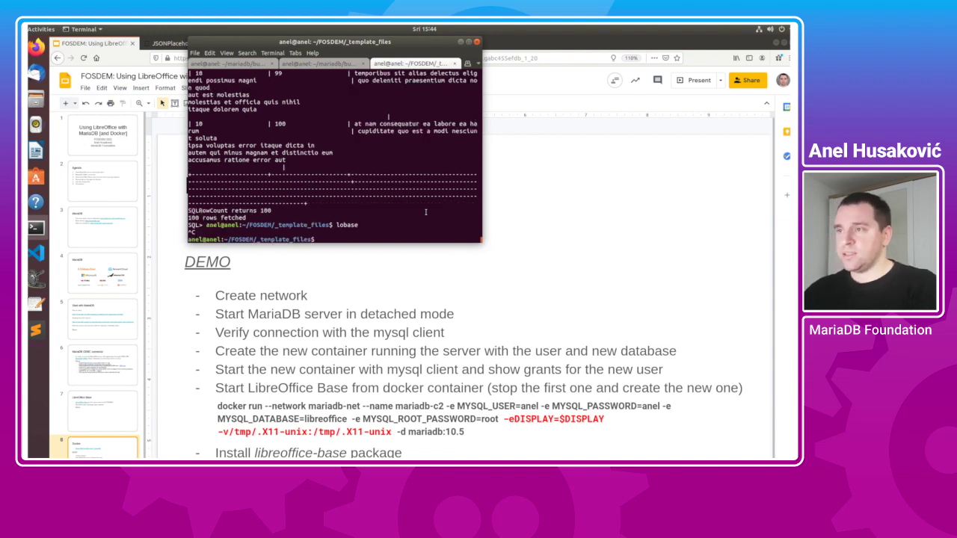
type("ar")
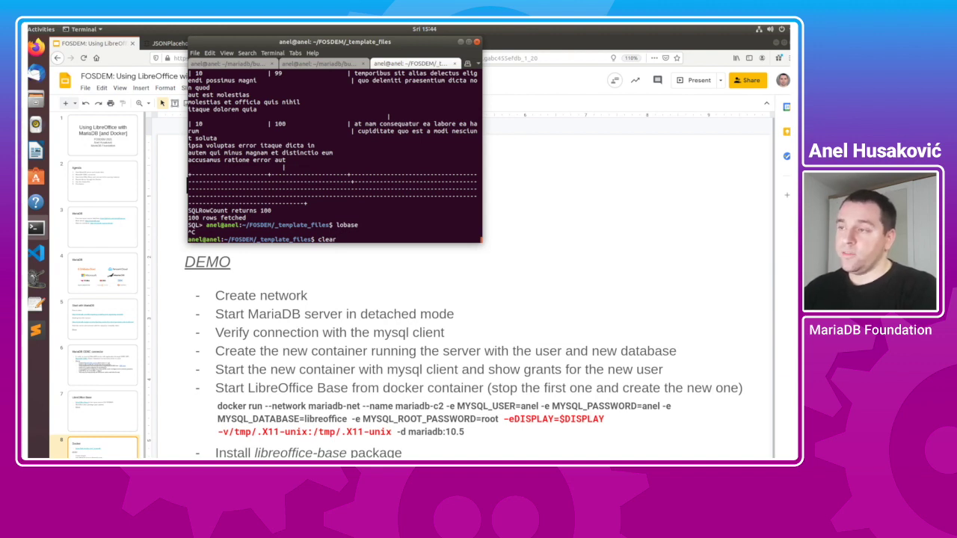
key("Return")
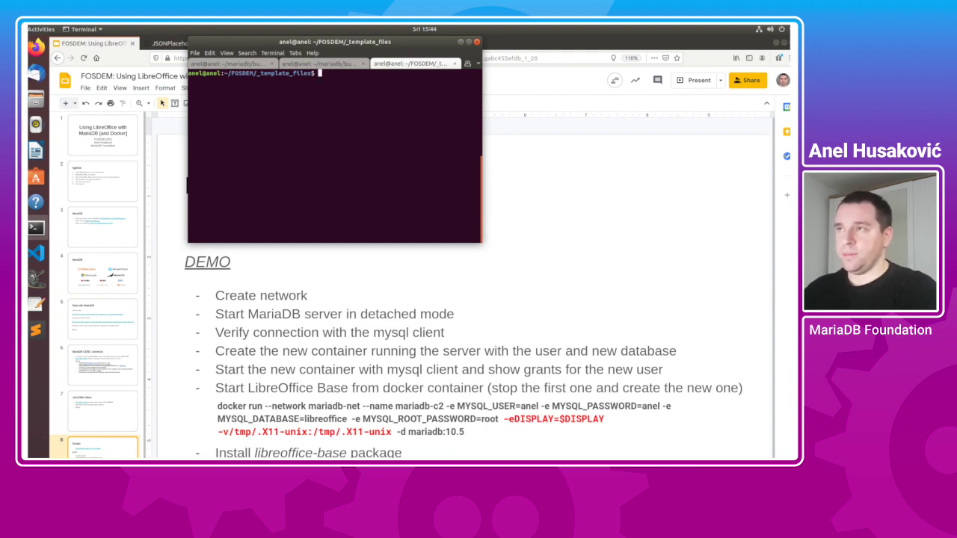
Create the Docker network mariadb-net with docker network create
type("docker create ne")
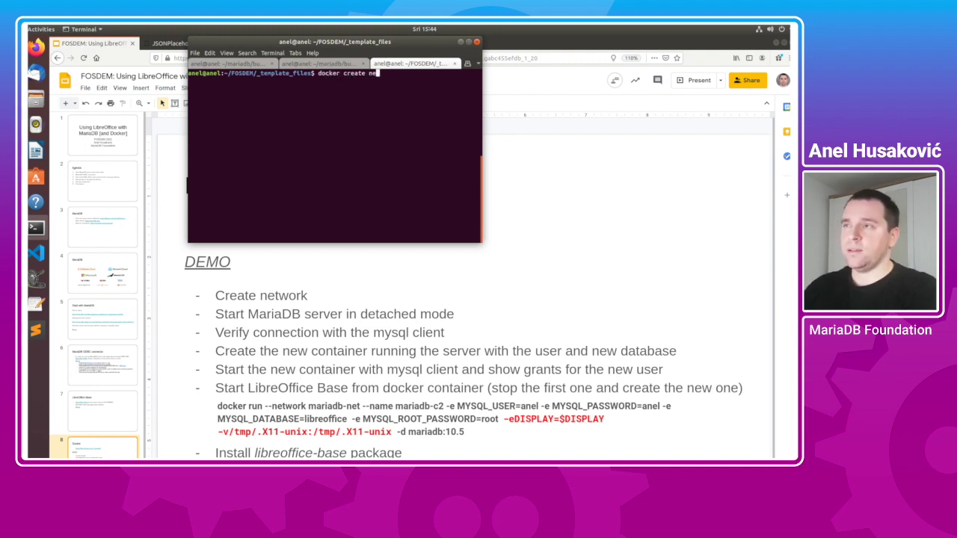
key("BackSpace")
key("BackSpace")
key("BackSpace")
key("BackSpace")
key("BackSpace")
key("BackSpace")
key("BackSpace")
key("BackSpace")
type("network ")
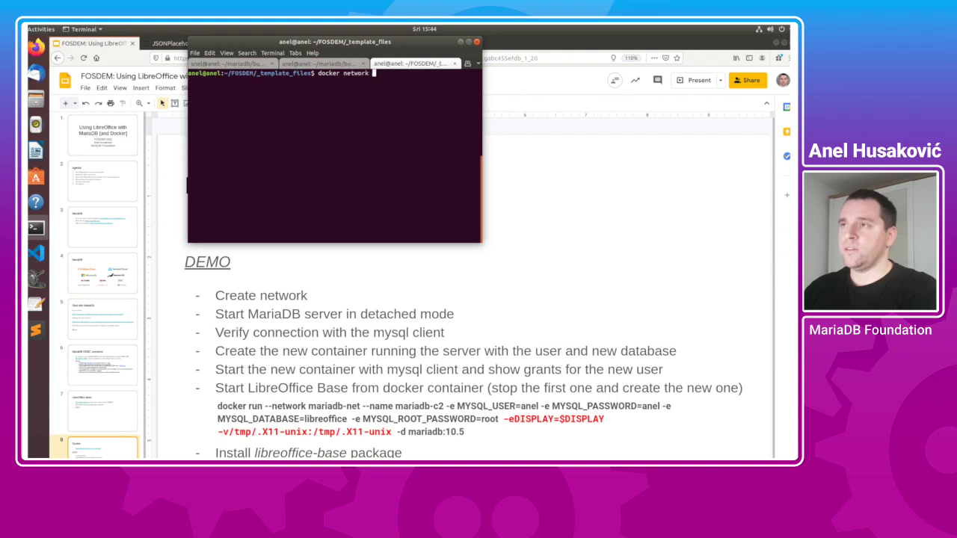
type("create")
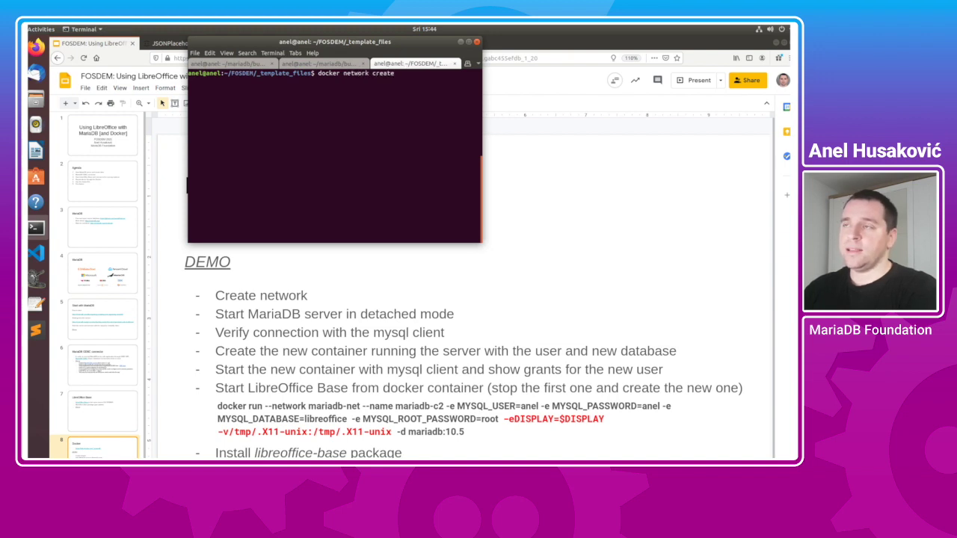
type(" mariadb-net")
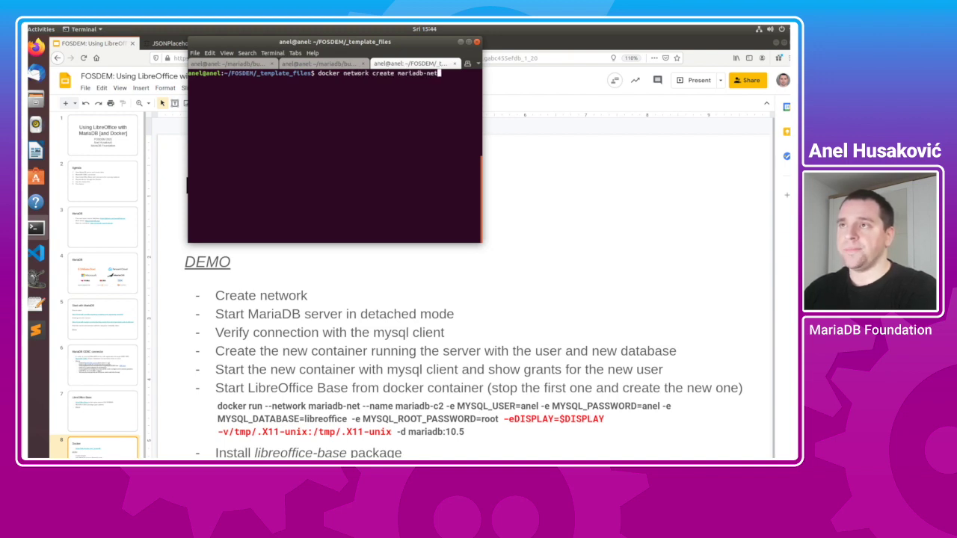
key("Return")
List the Docker networks with docker network ls and highlight the bridge and mariadb-net rows
type("docker network ls")
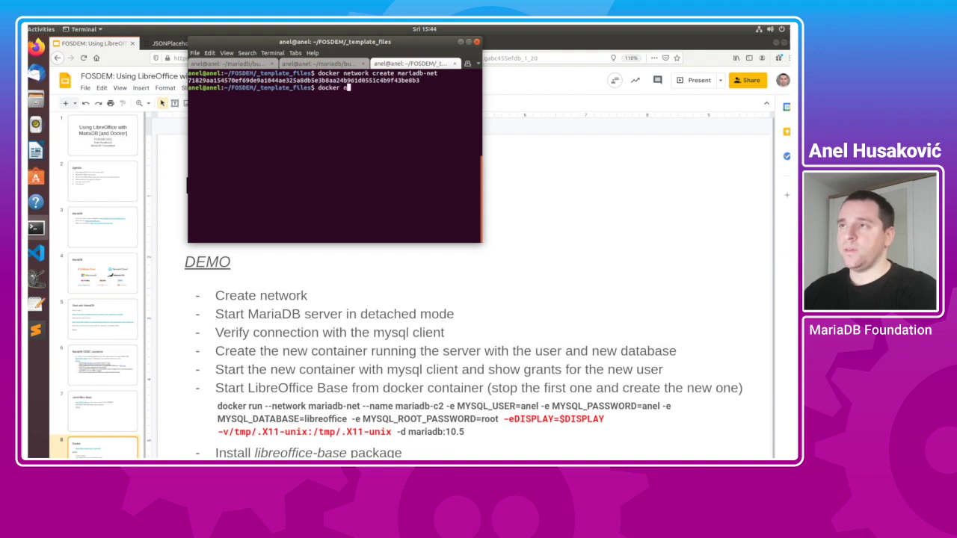
key("Return")
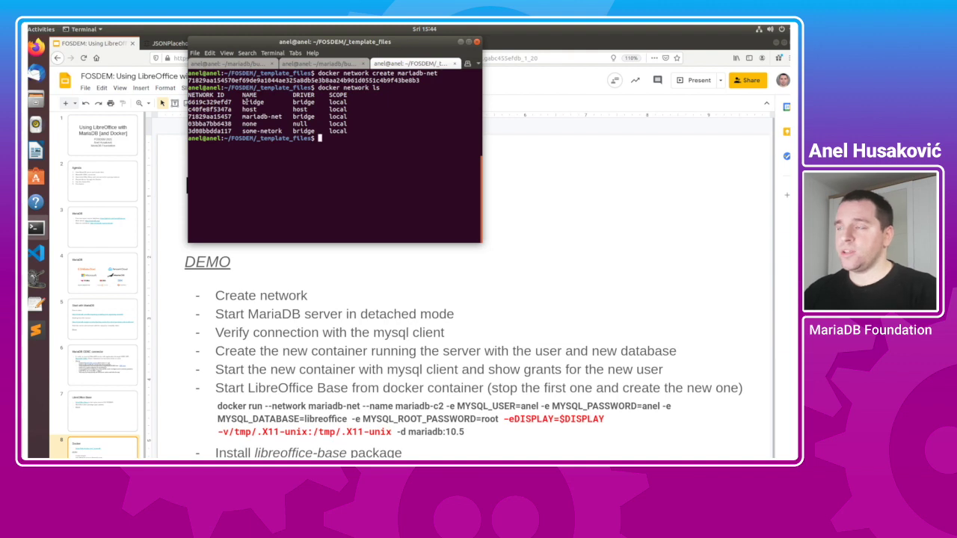
left_click_drag(243, 102, 333, 102)
left_click_drag(250, 116, 338, 117)
left_click(344, 137)
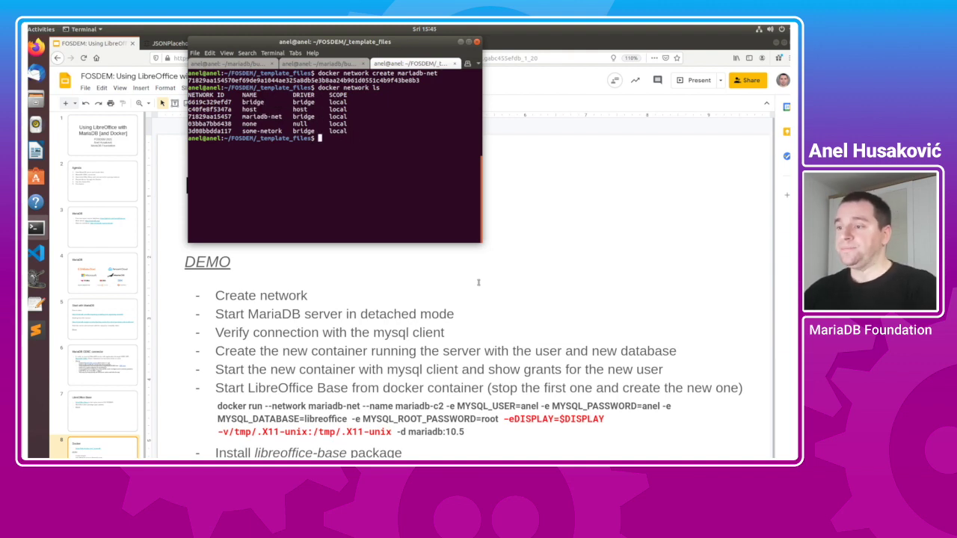
Copy the docker run command from the slide and paste it into the terminal
left_click(464, 432)
left_click_drag(463, 438, 218, 406)
left_click(36, 228)
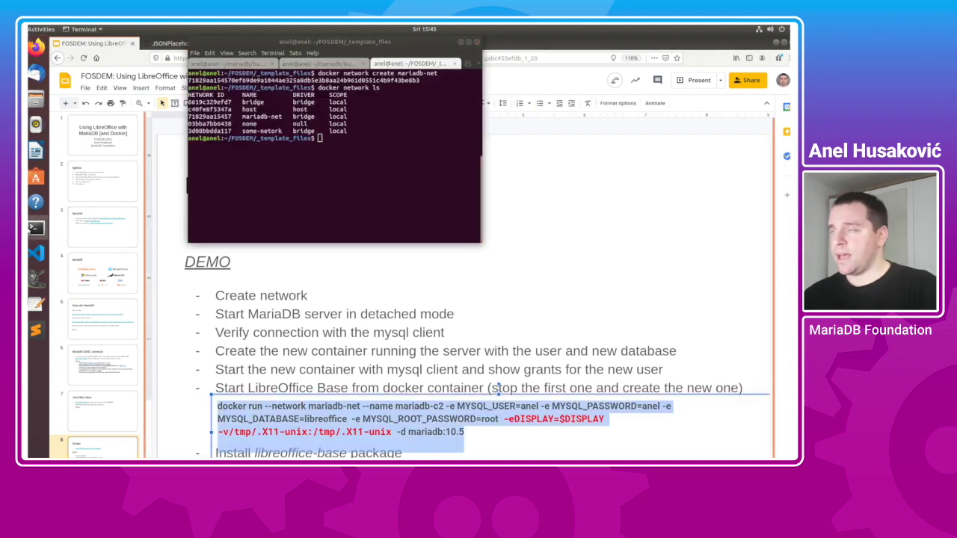
key("ctrl+shift+v")
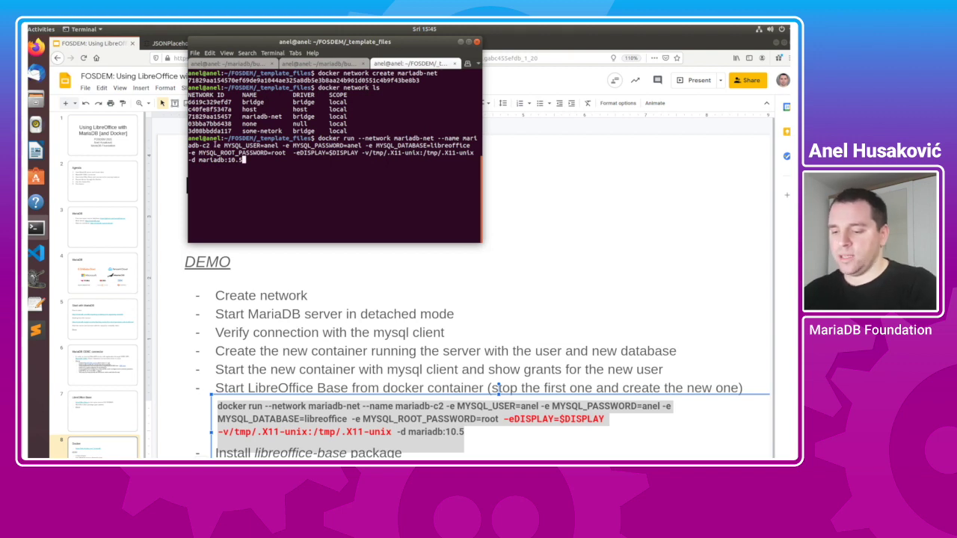
Rename the container to mariadb-c1 and check each option through the DISPLAY and X11 socket mount
key("Right")
key("Right")
key("Right")
key("Right")
key("Right")
key("Right")
key("Right")
key("Right")
key("Right")
key("Right")
key("Right")
key("Right")
key("Right")
key("Right")
key("Right")
key("Right")
key("Right")
key("Right")
key("Right")
key("Right")
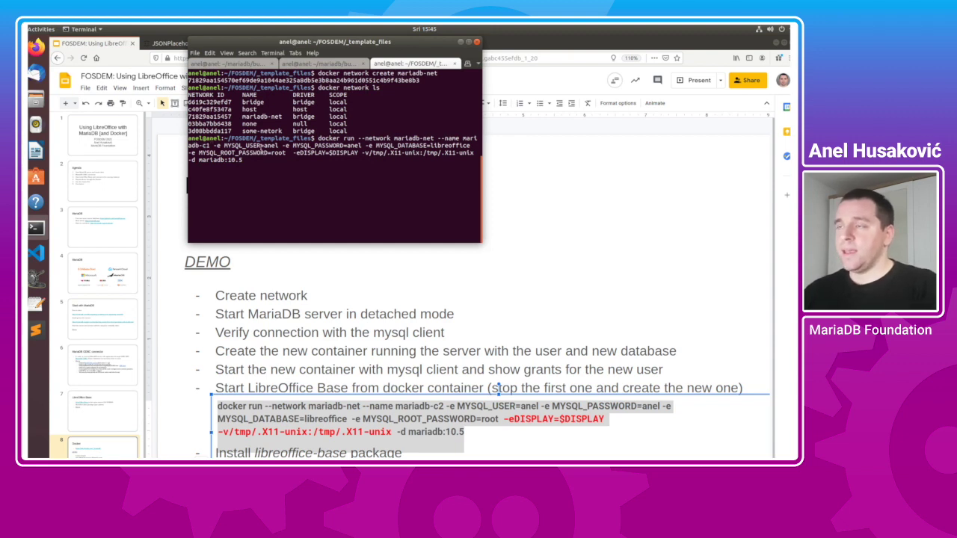
type("1")
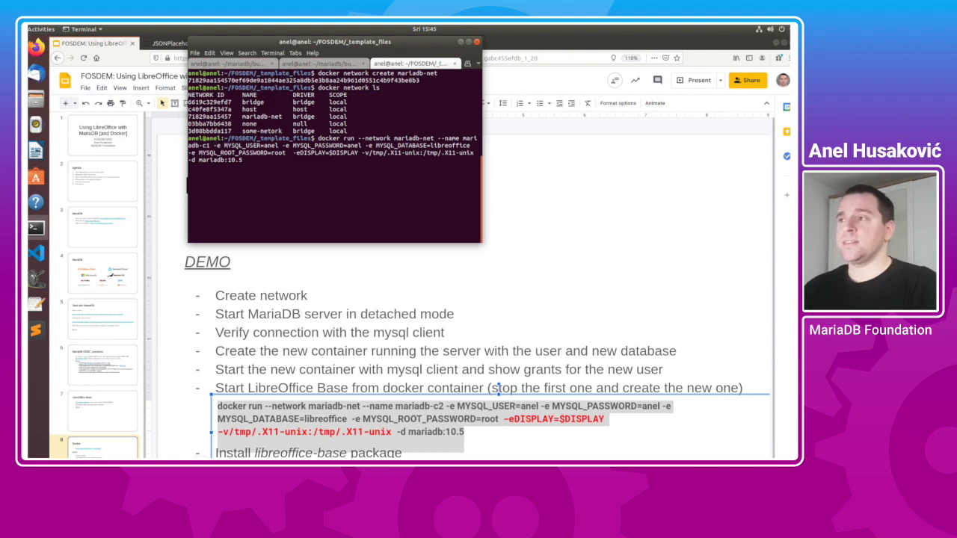
key("Right")
key("Right")
key("Right")
key("Right")
key("Right")
key("Right")
key("Right")
key("Right")
key("Right")
key("Right")
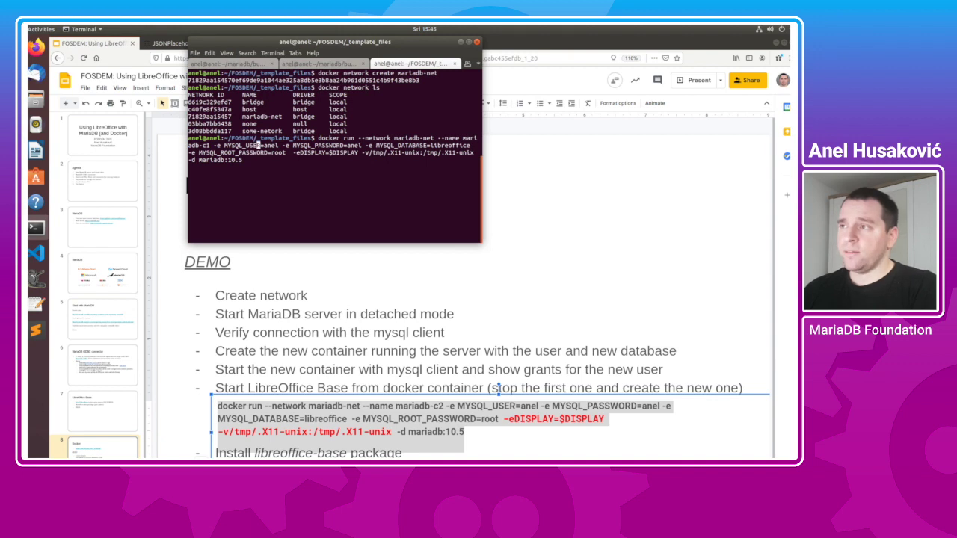
key("Right")
key("Right")
key("Right")
key("Right")
key("Right")
key("Right")
key("Right")
key("Right")
key("Right")
key("Right")
key("Right")
key("Right")
key("Right")
key("Right")
key("Right")
key("Right")
key("Right")
key("Right")
key("Right")
key("Right")
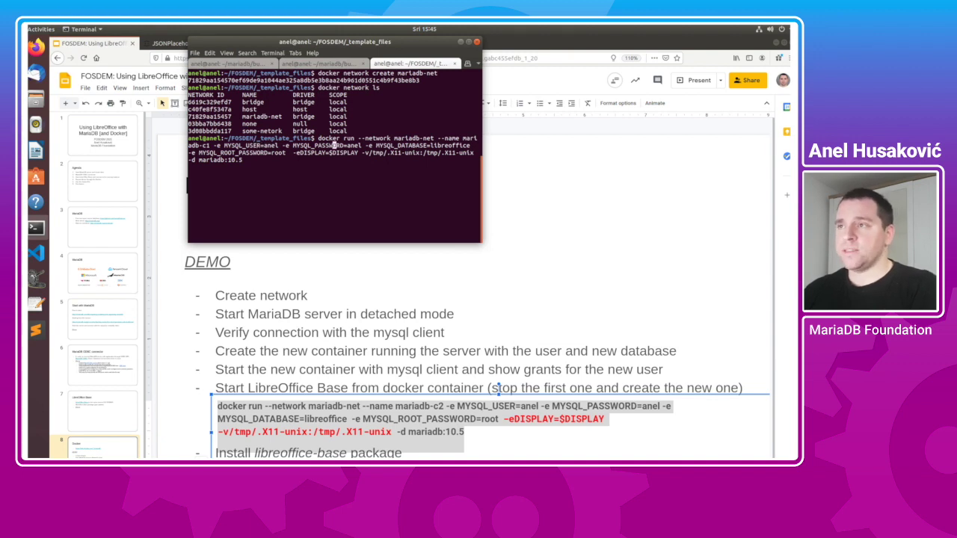
key("Right")
key("Right")
key("Right")
key("Right")
key("Right")
key("Right")
key("Right")
key("Right")
key("Right")
key("Right")
key("Right")
key("Right")
key("Right")
key("Right")
key("Right")
key("Right")
key("Right")
key("Right")
key("Right")
key("Right")
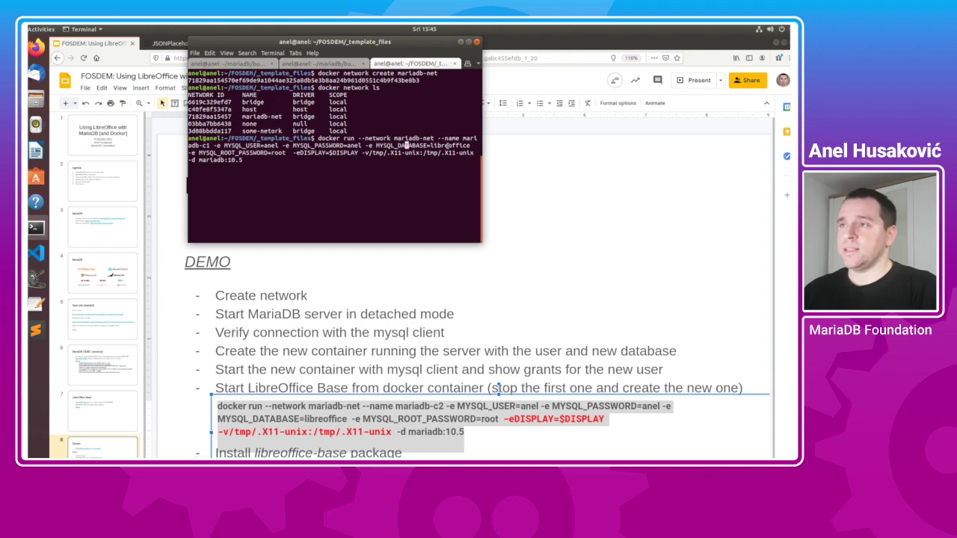
key("Right")
key("Right")
key("Right")
key("Right")
key("Right")
key("Right")
key("Right")
key("Right")
key("Right")
key("Right")
key("Right")
key("Right")
key("Right")
key("Right")
key("Right")
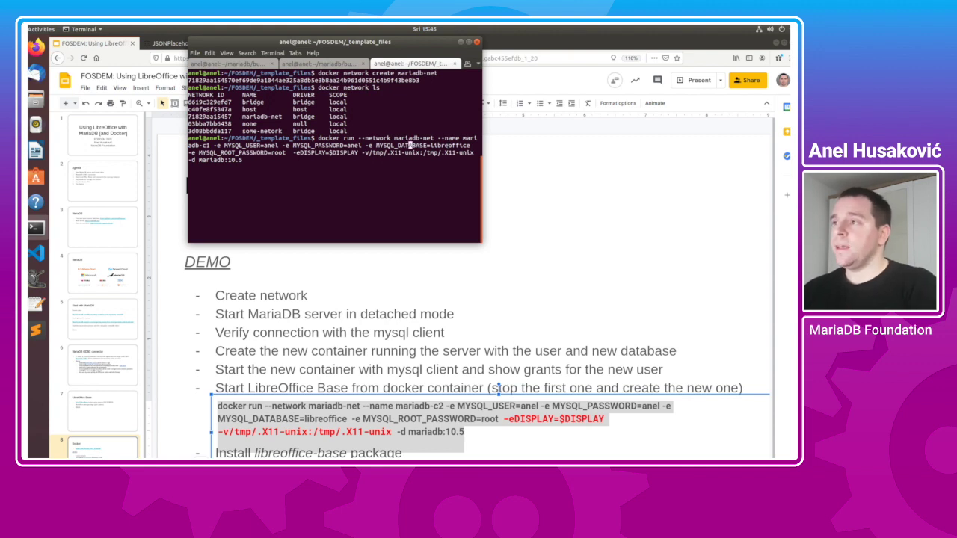
key("Right")
key("Right")
key("Right")
key("Right")
key("Right")
key("Right")
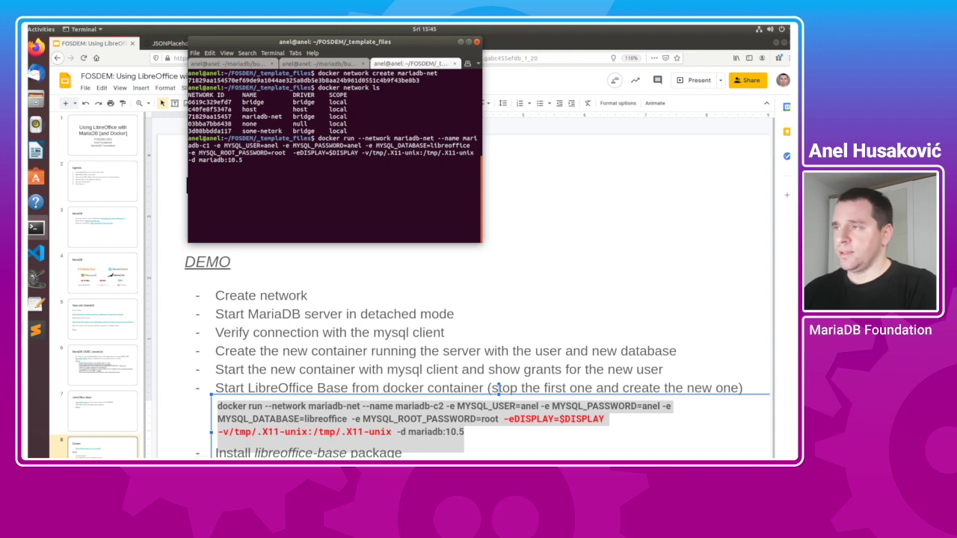
key("Right")
key("Right")
key("Right")
key("Right")
key("Right")
key("Right")
key("Right")
key("Right")
key("Right")
key("Right")
key("Right")
key("Right")
key("Right")
key("Right")
key("Right")
key("Right")
key("Right")
key("Right")
key("Right")
key("Right")
key("Right")
key("Right")
key("Right")
key("Right")
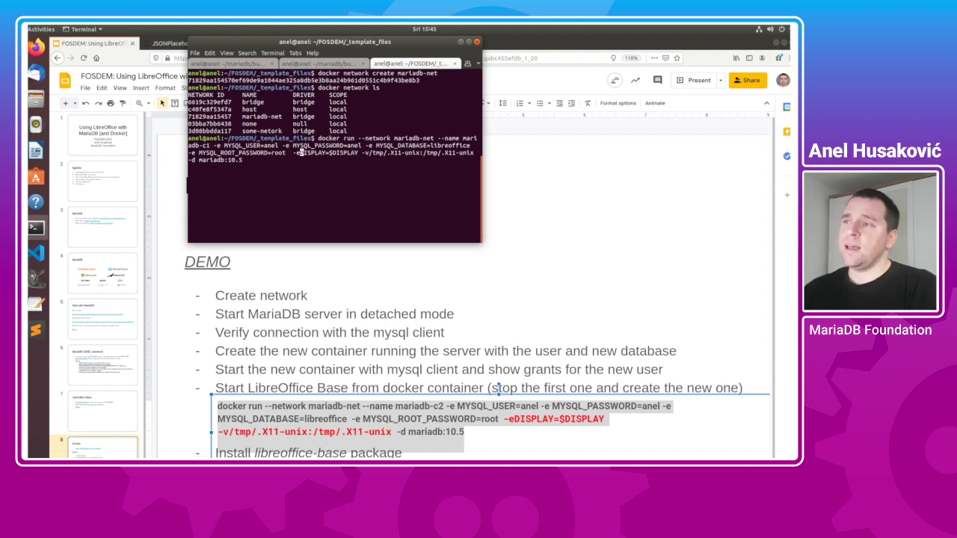
key("Right")
key("Right")
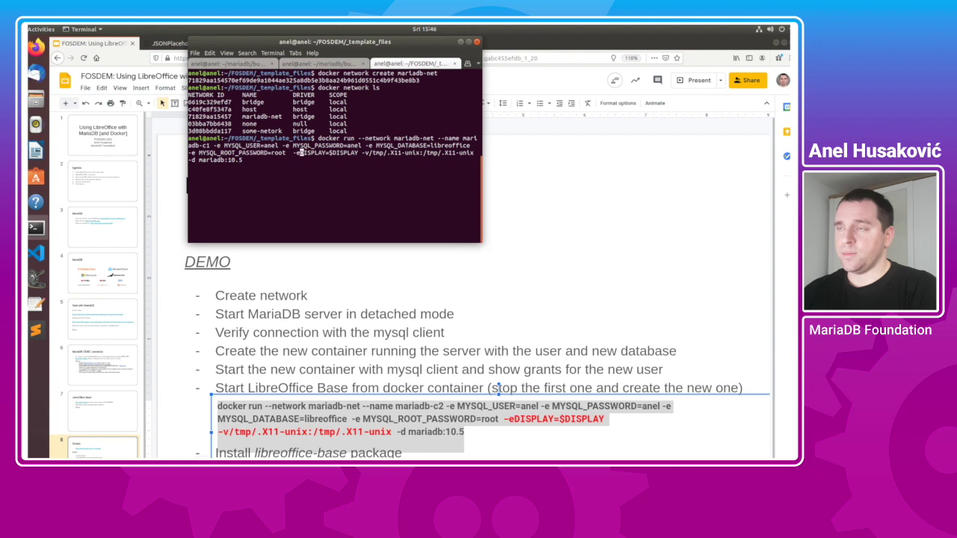
key("Right")
key("Right")
key("Right")
key("Right")
key("Right")
key("Right")
key("Right")
key("Right")
key("Right")
key("Right")
key("Right")
key("Right")
key("Right")
key("Right")
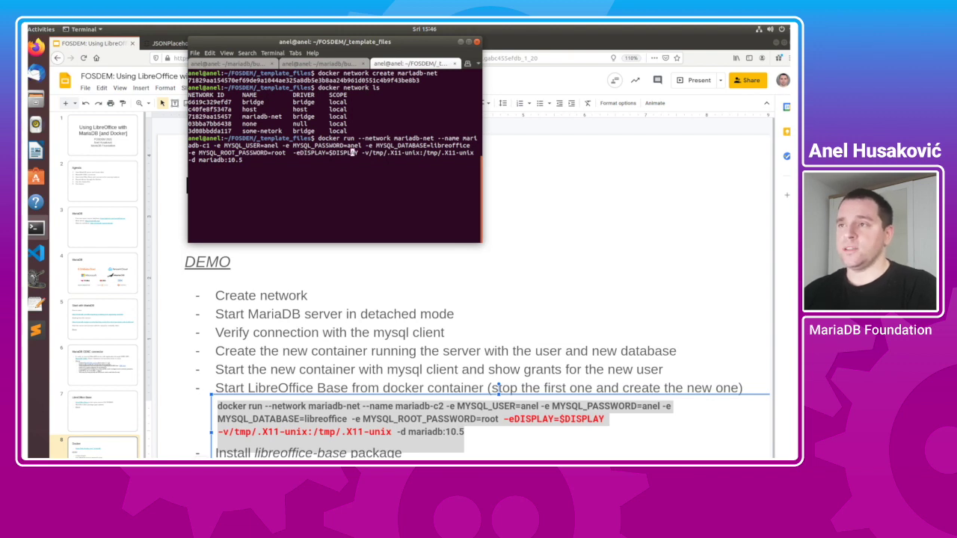
key("Right")
key("Right")
key("Right")
key("Right")
key("Right")
key("Right")
key("Right")
key("Right")
key("Right")
key("Right")
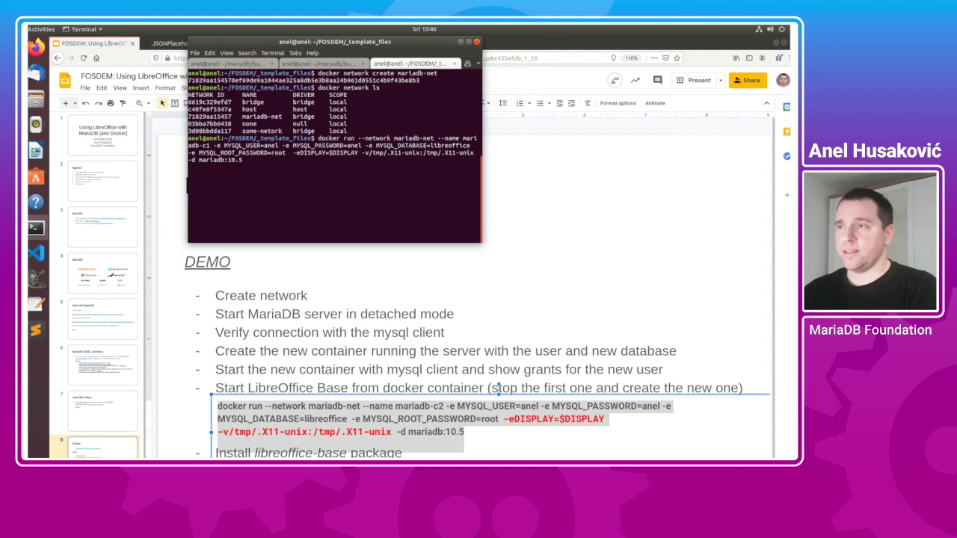
key("Home")
Comment out the prepared docker run command and run xhost +local:docker to allow container X display access
type("#")
key("Return")
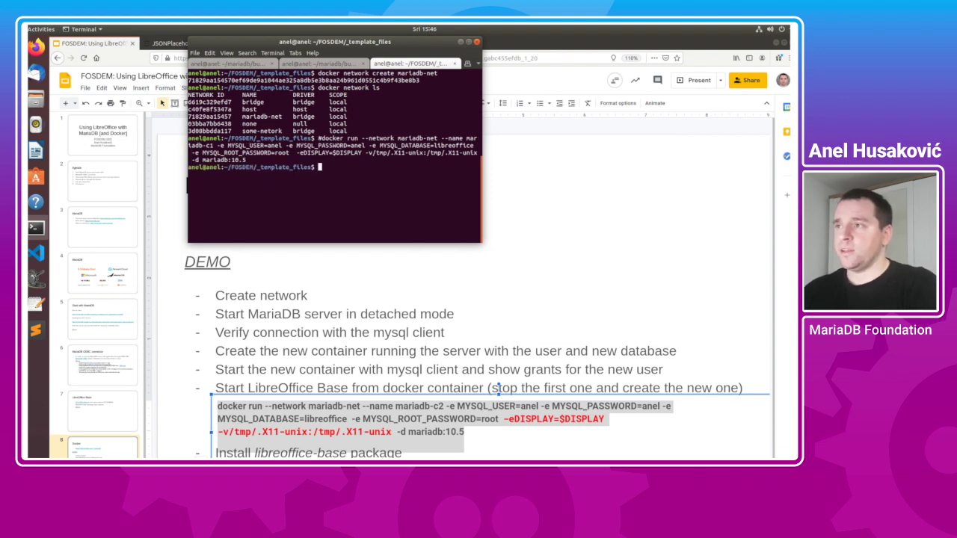
type("xhost ")
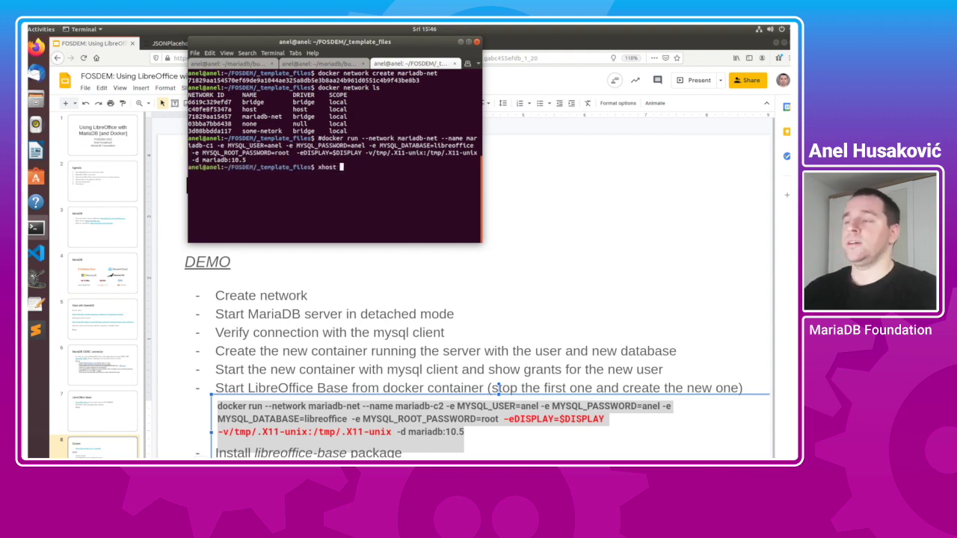
type("+local:docker")
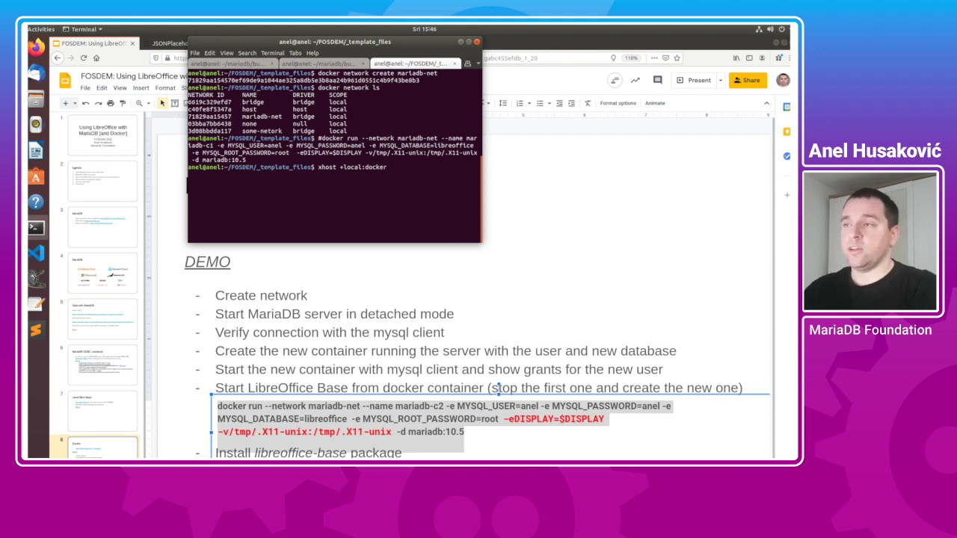
key("Return")
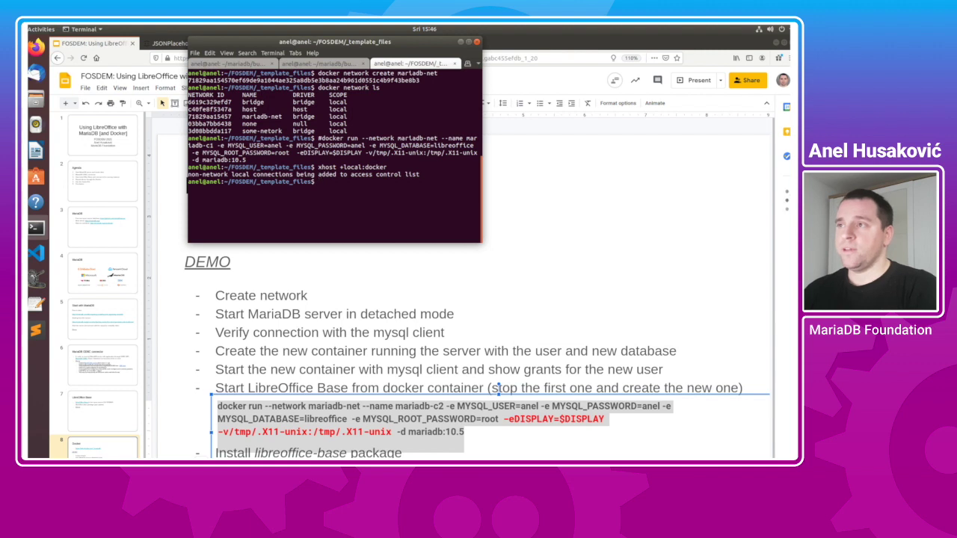
key("Up")
key("Up")
Uncomment and run the docker run command to start mariadb-c1 on mariadb-net, then begin another docker run --network
key("Home")
key("Delete")
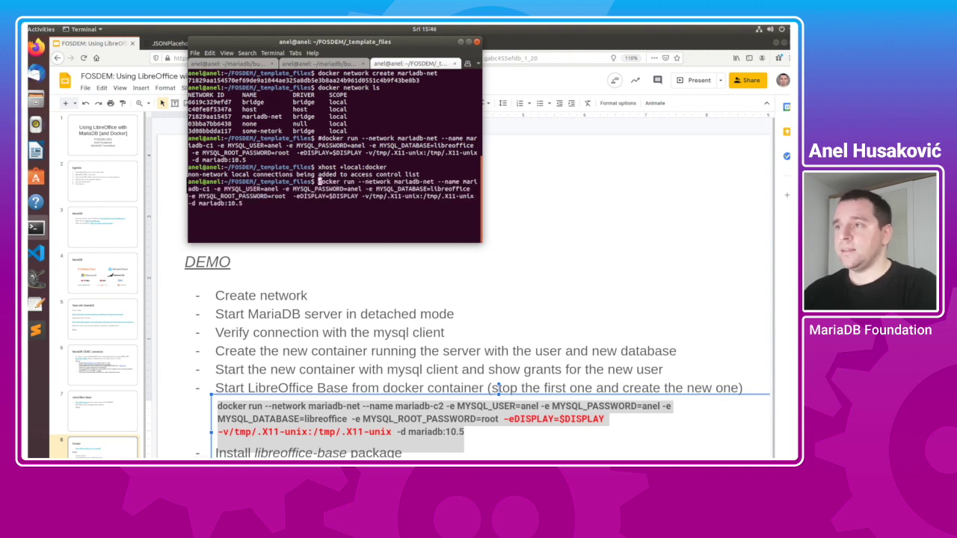
key("Return")
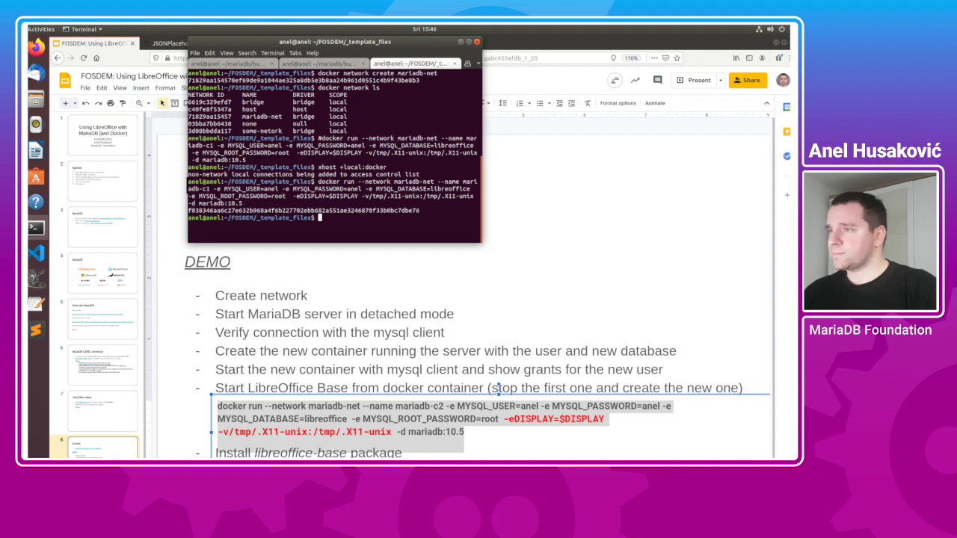
type("docker ")
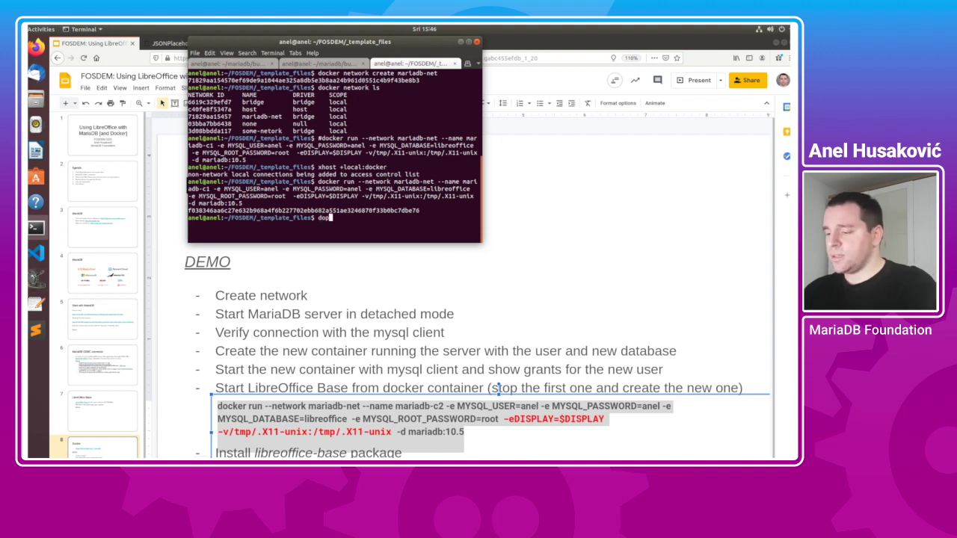
type("run ")
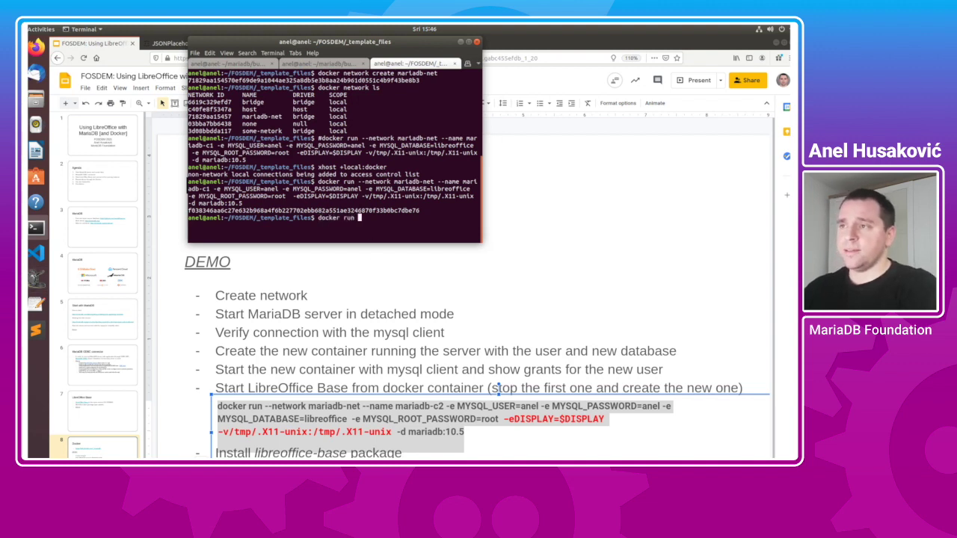
type("--network")
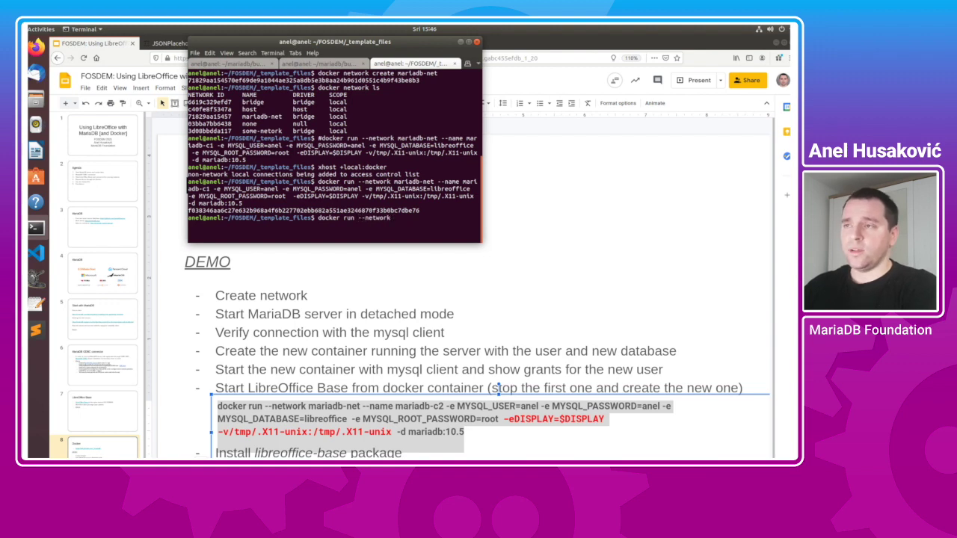
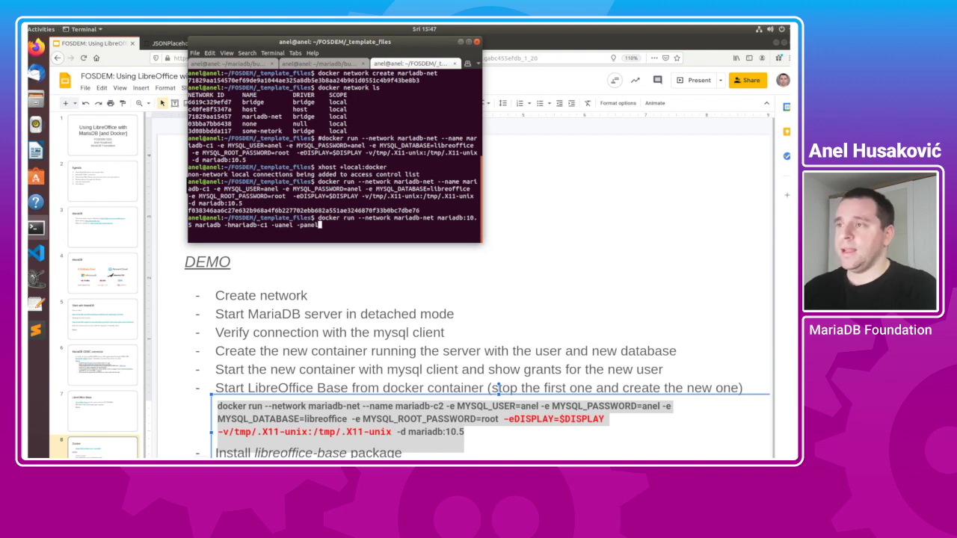
Run a temporary interactive mariadb:10.5 client container on mariadb-net, connecting to mariadb-c1 with the demo user's credentials
key("Return")
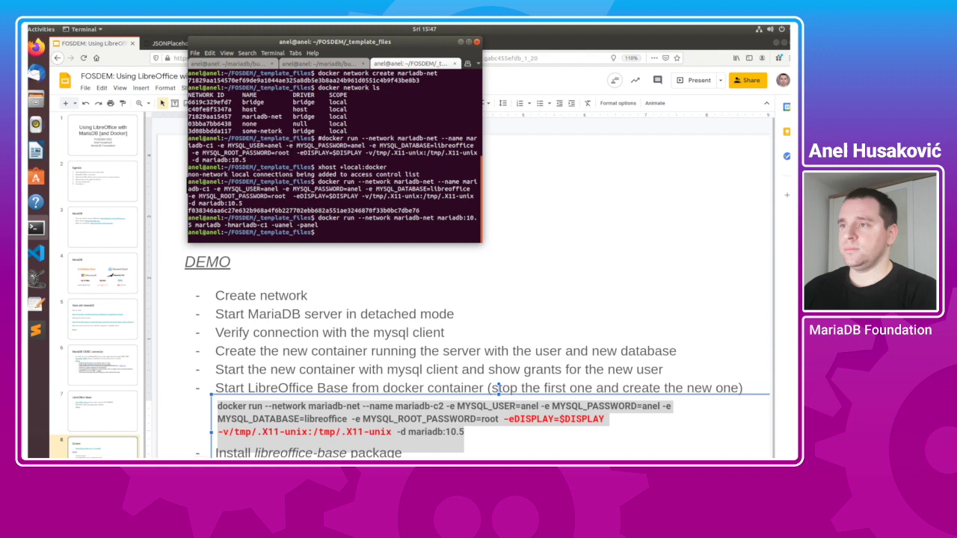
key("Up")
key("Home")
key("Right")
key("Right")
key("Right")
key("Right")
key("Right")
key("Right")
key("Right")
key("Right")
key("Right")
key("Right")
key("Right")
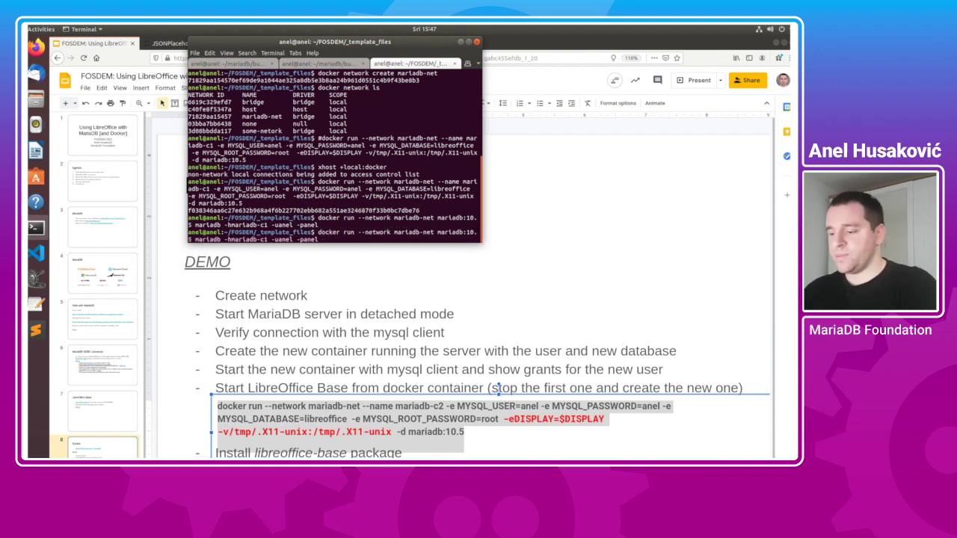
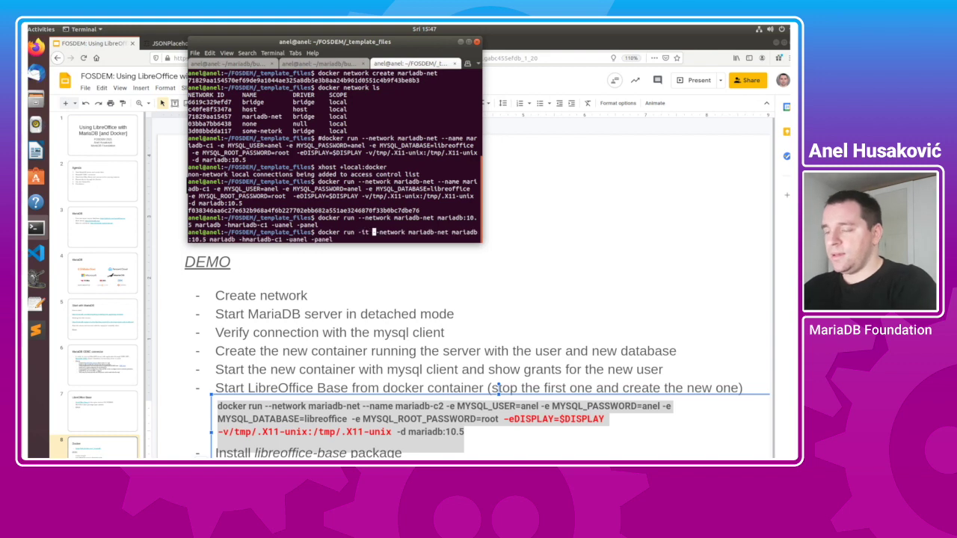
key("Return")
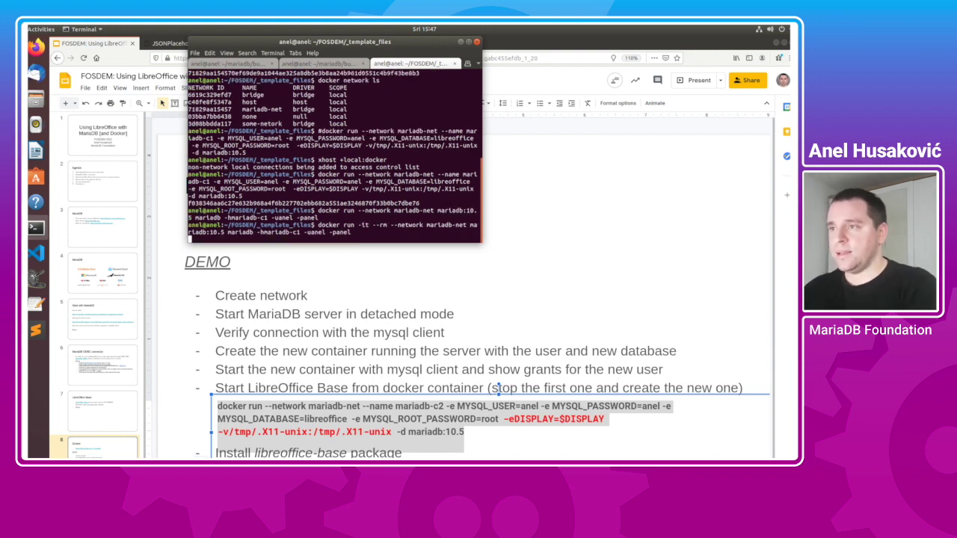
Enter the query select current_user(); at the MariaDB prompt
type("select current_user();")
Run the current user query and show databases, confirming the libreoffice database is listed
key("Return")
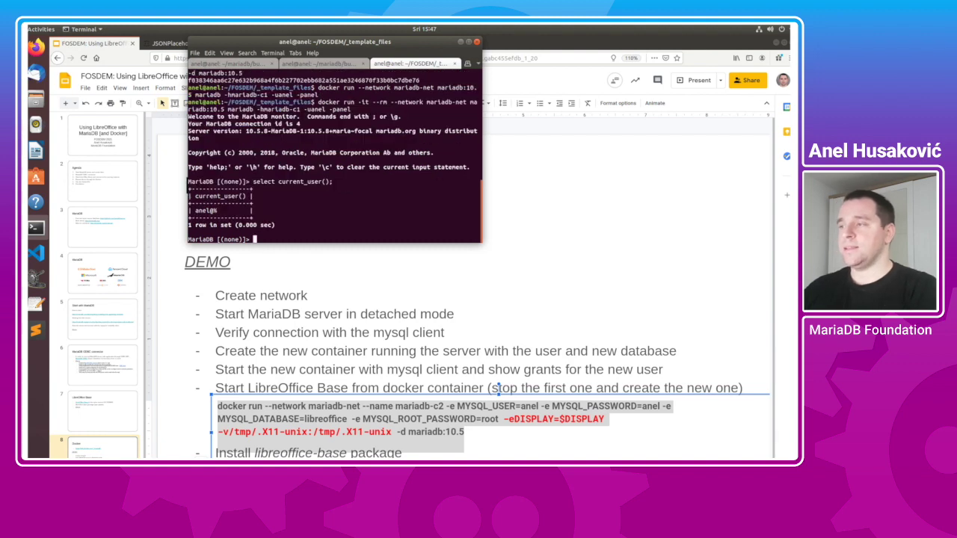
type("show databa")
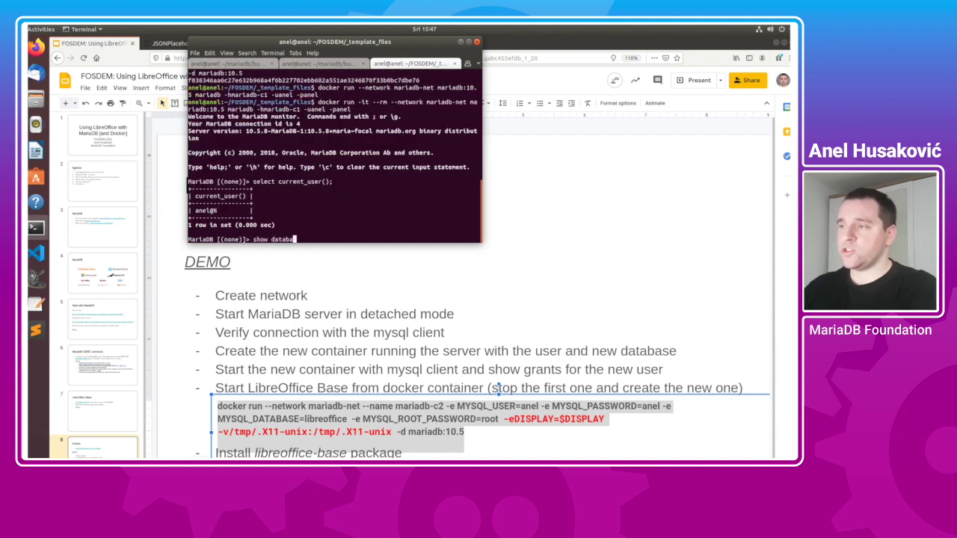
type("ses;")
key("Return")
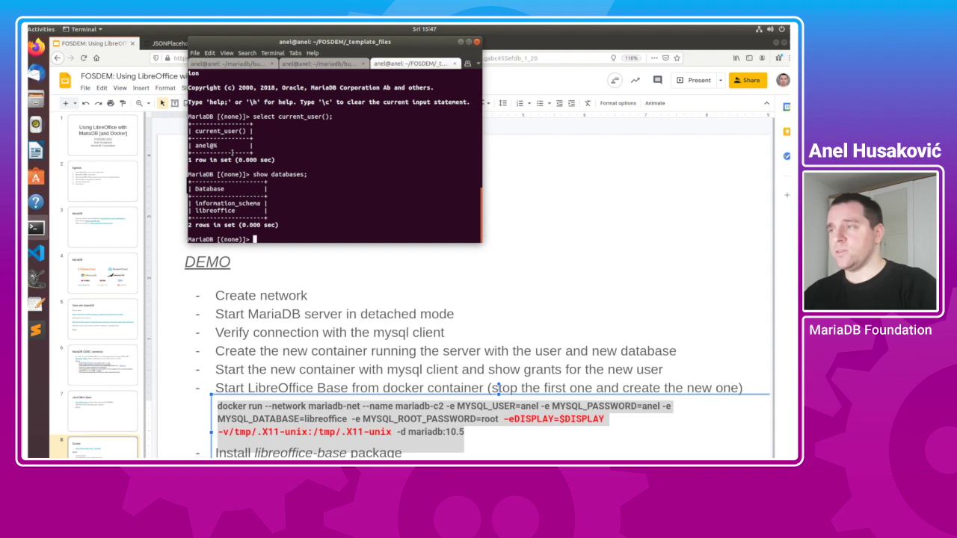
double_click(215, 211)
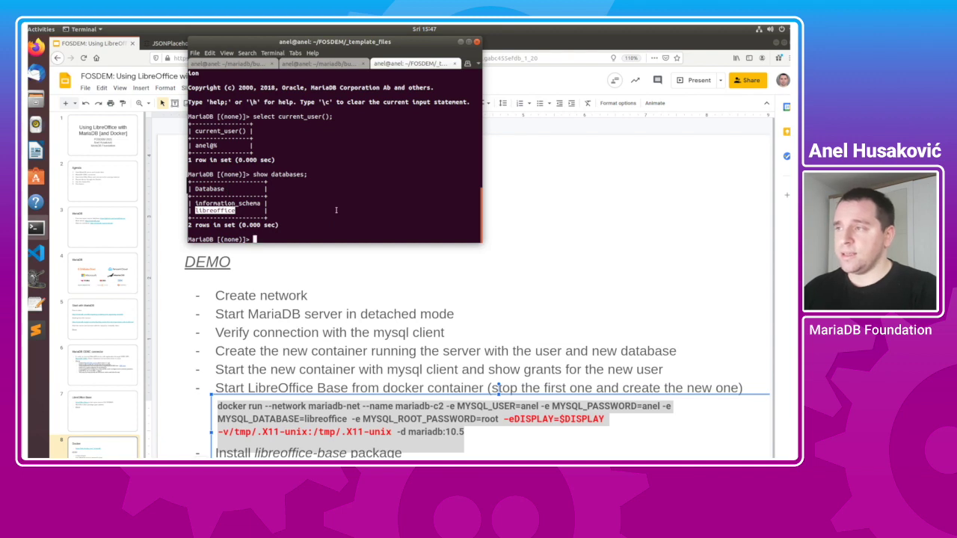
left_click(336, 210)
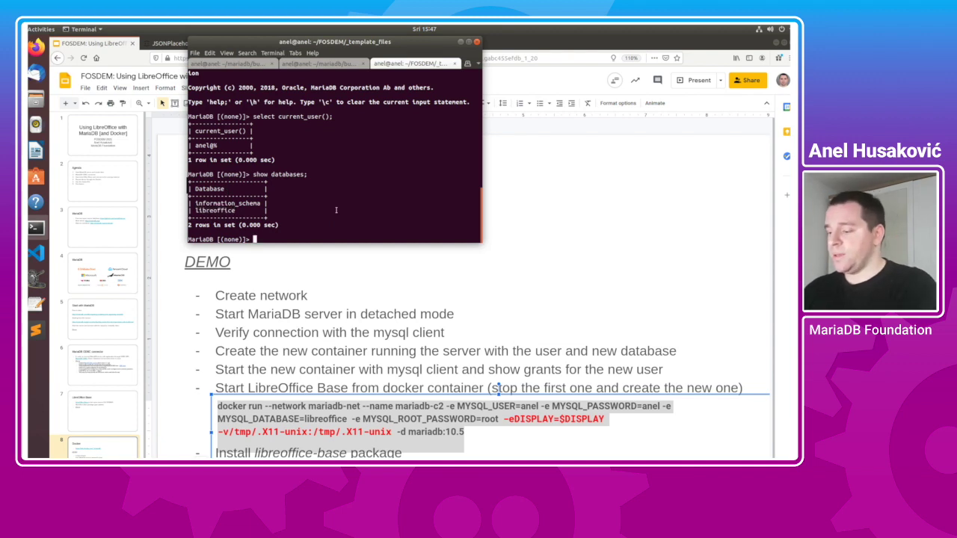
Show grants for current_user, confirming ALL PRIVILEGES on libreoffice.*, then exit the client
type("s")
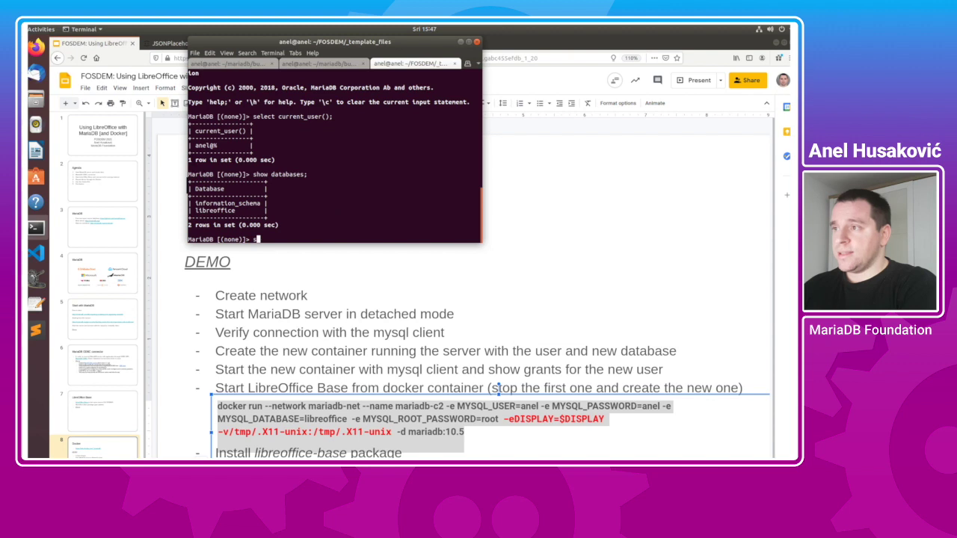
type("how grants for ")
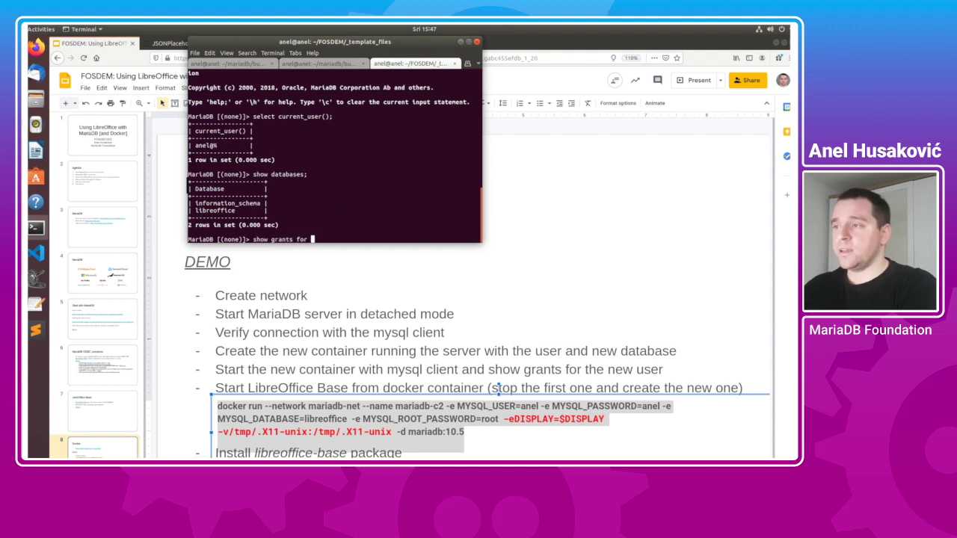
type("current_user;")
key("Return")
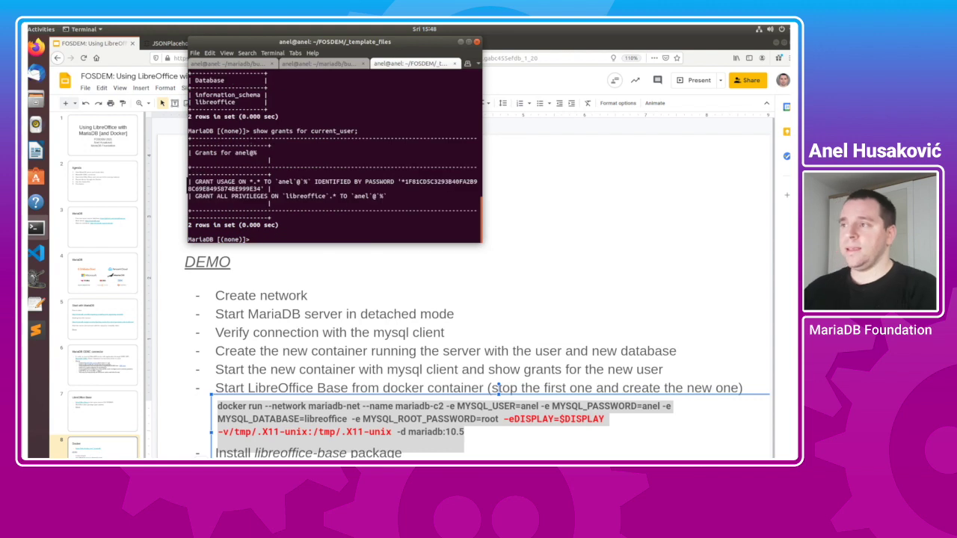
left_click_drag(241, 196, 338, 196)
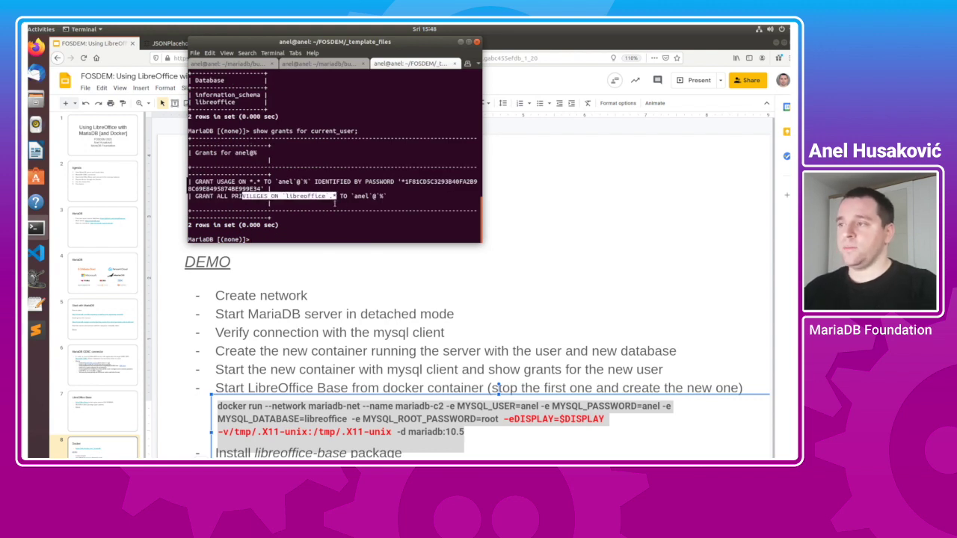
left_click(340, 232)
type("exit")
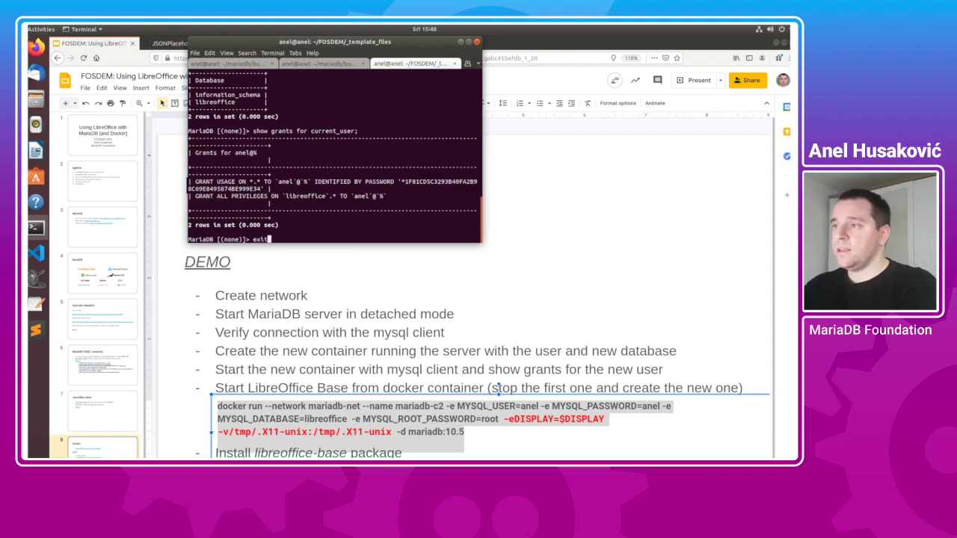
key("Return")
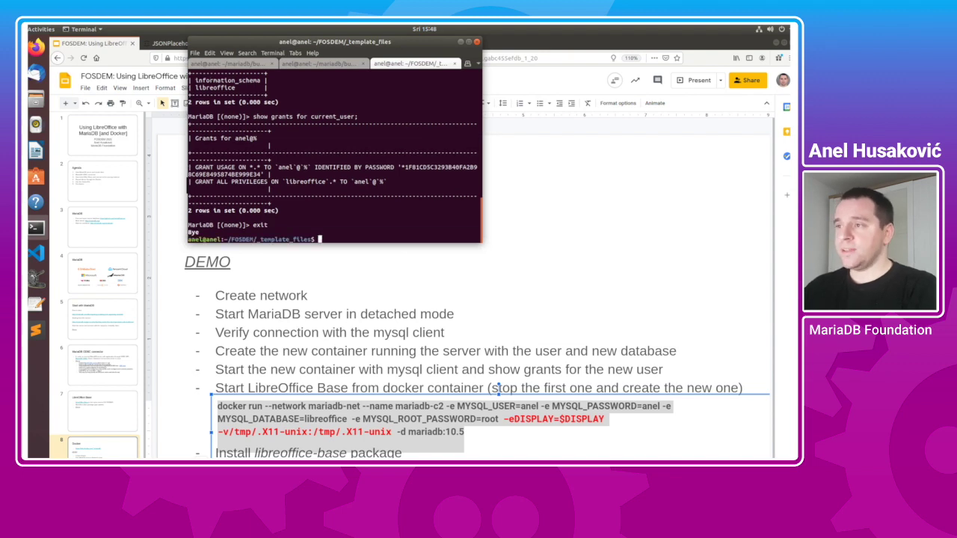
Open a root bash shell in mariadb-c1 with docker exec -it and try running lobase
type("docker")
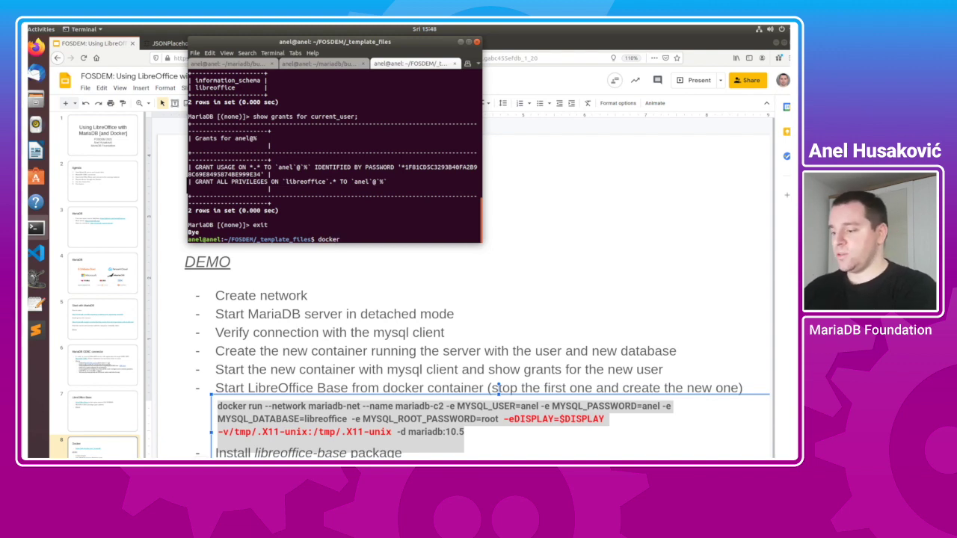
type("exec  -it")
key("BackSpace")
key("BackSpace")
key("BackSpace")
key("BackSpace")
key("BackSpace")
type("-t")
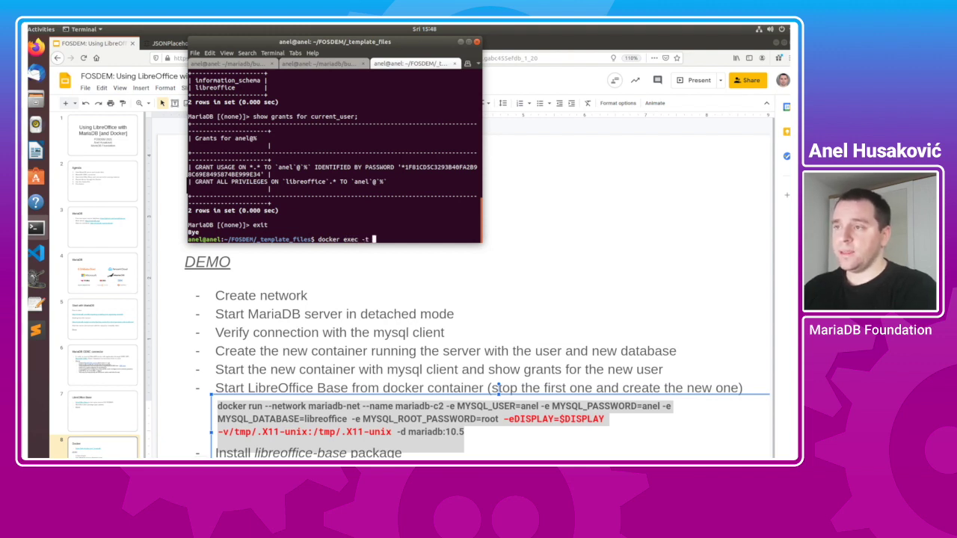
key("BackSpace")
key("BackSpace")
type("it mariadb-c1 ")
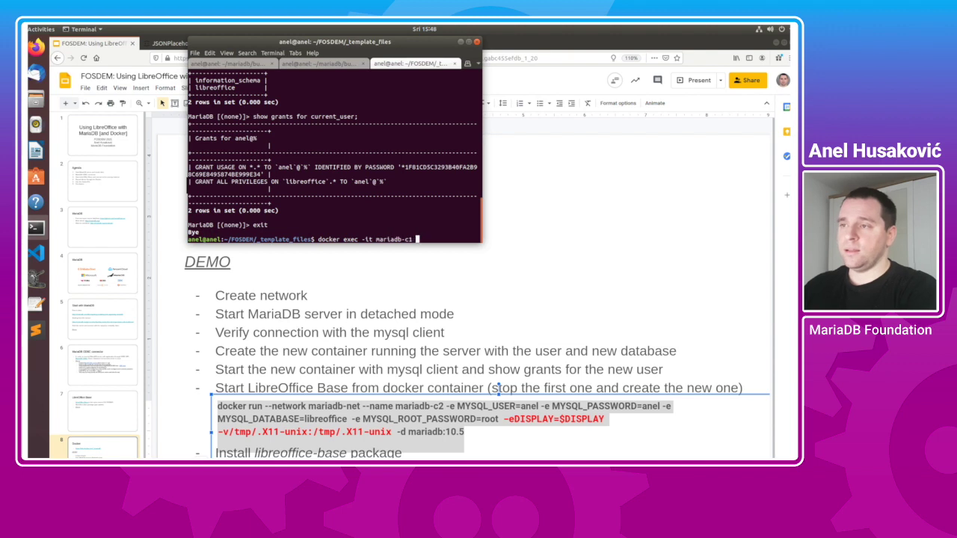
type("bash")
key("Return")
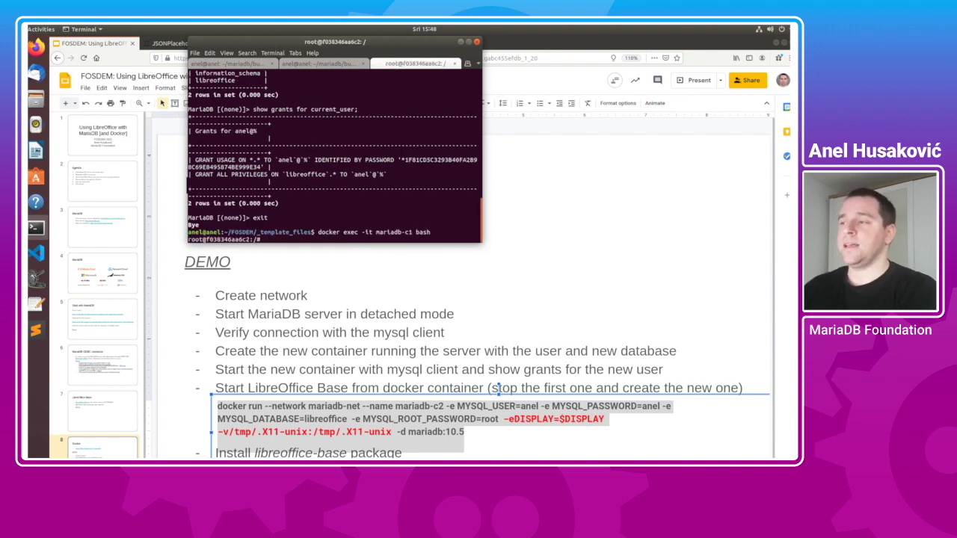
type("lobase")
key("Return")
Run apt update and install, correcting the package name to libreoffice-base
type("apt update && a")
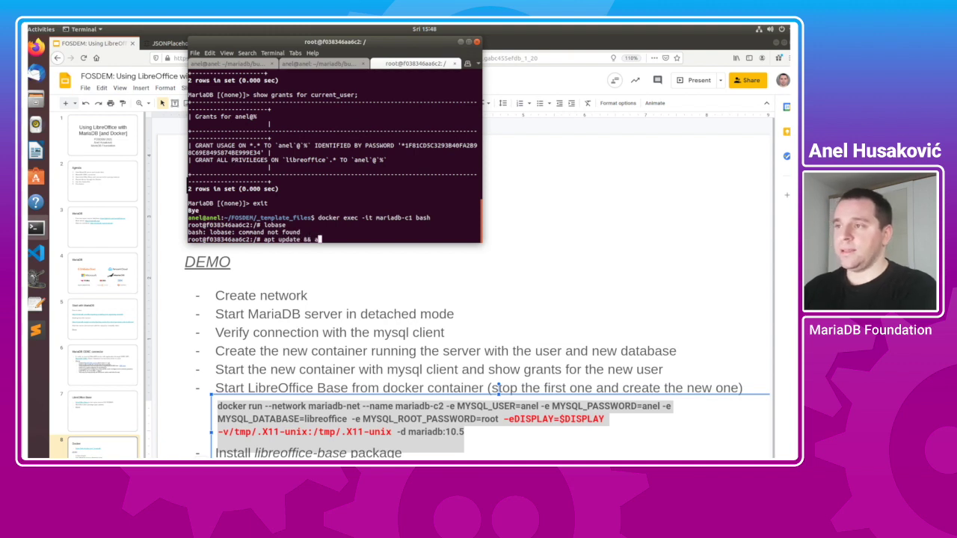
type("pt install lo")
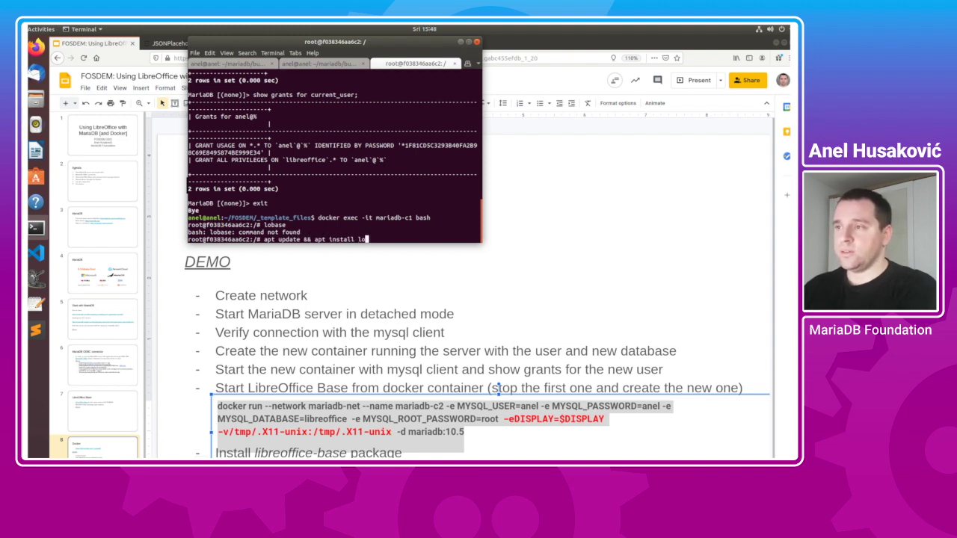
type("bas ")
type(" -y")
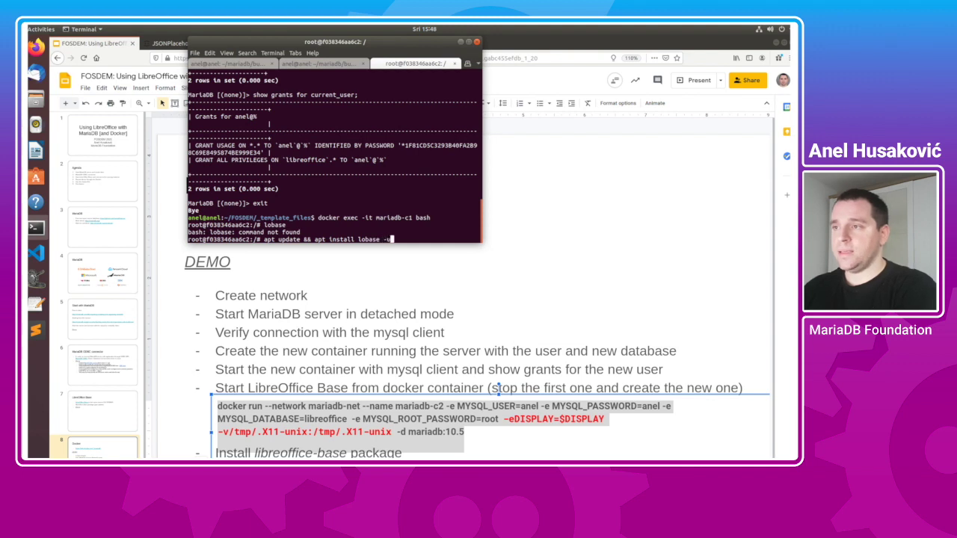
key("Return")
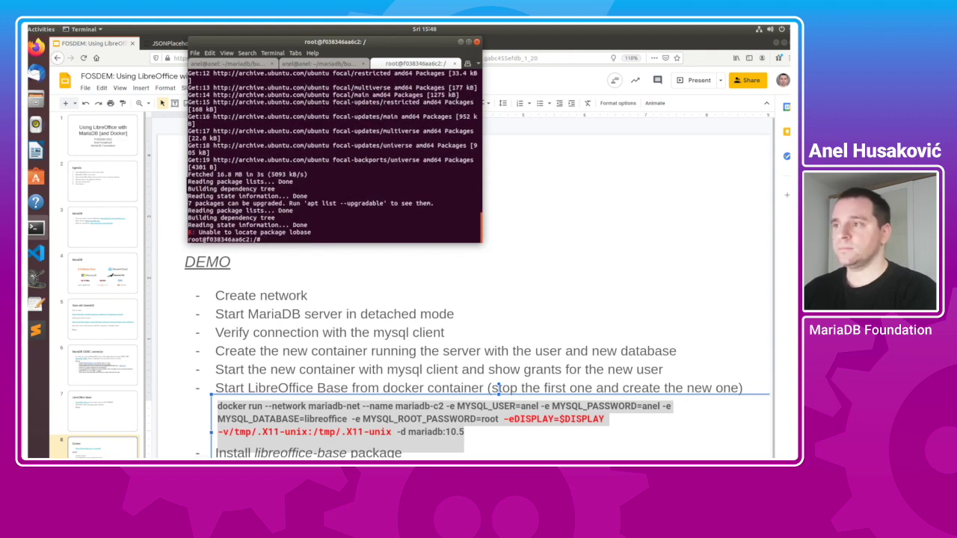
key("Up")
key("Left")
key("Left")
key("Left")
key("BackSpace")
key("BackSpace")
key("BackSpace")
key("BackSpace")
key("BackSpace")
type("ibreoffc")
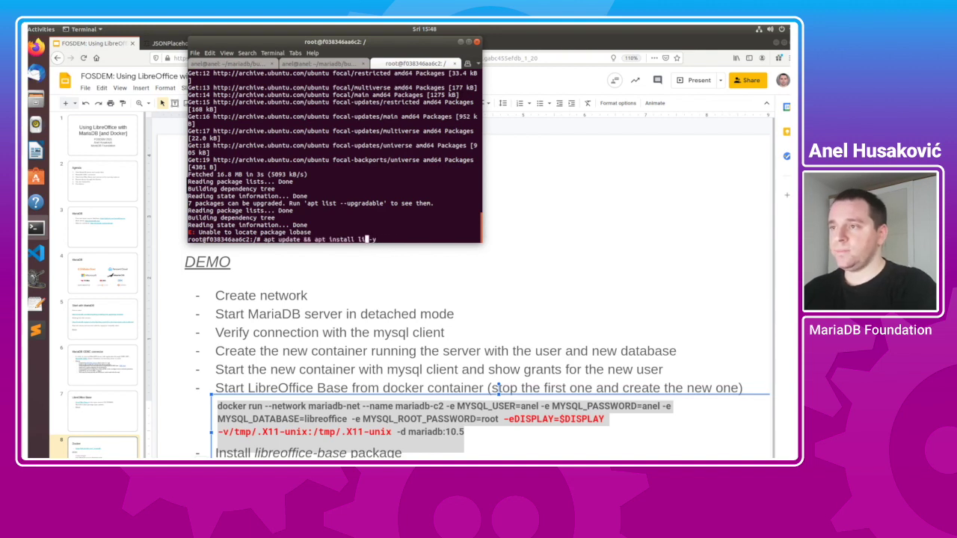
type("ce-base")
key("Return")
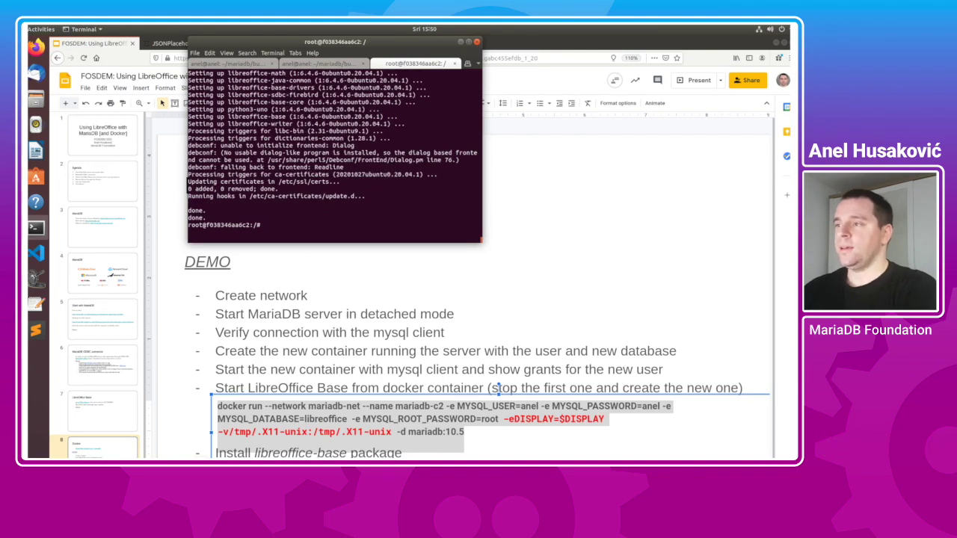
Launch lobase, choose an existing ODBC database, dismiss the ODBC library warning, and exit the container shell
type("lobase")
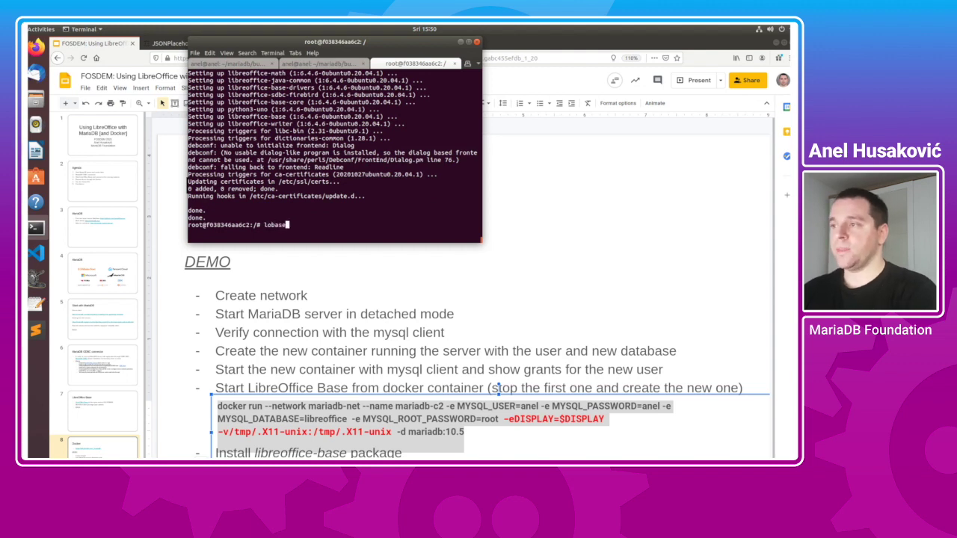
key("Return")
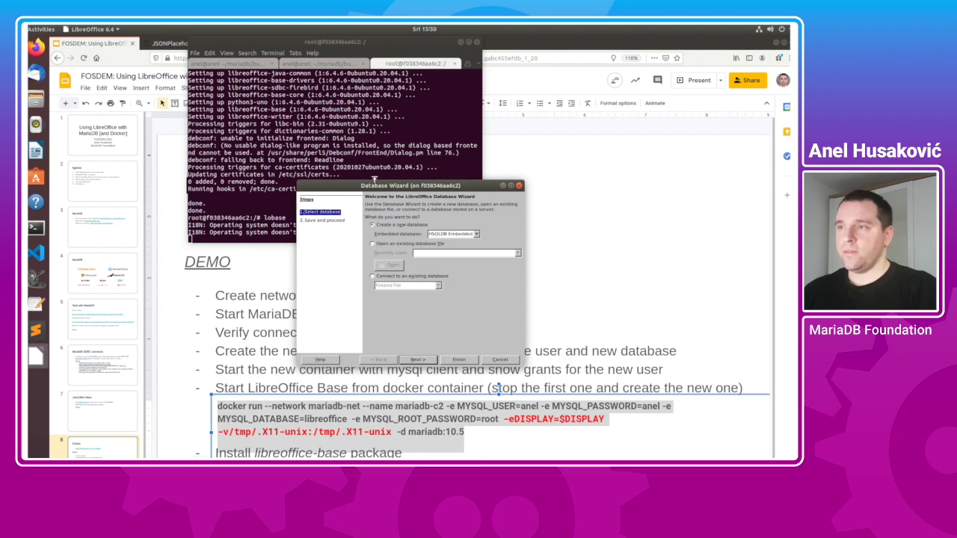
left_click(393, 278)
left_click(404, 286)
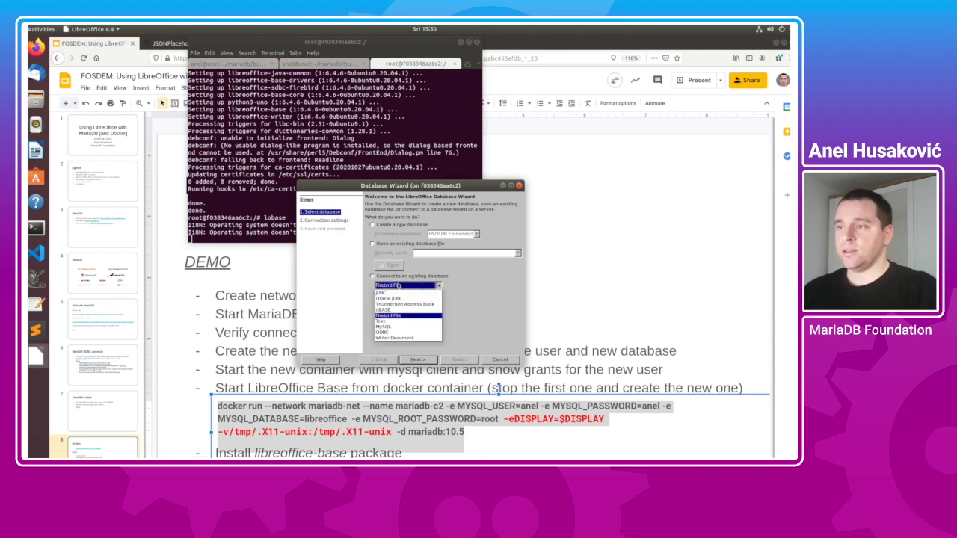
left_click(385, 333)
left_click(417, 360)
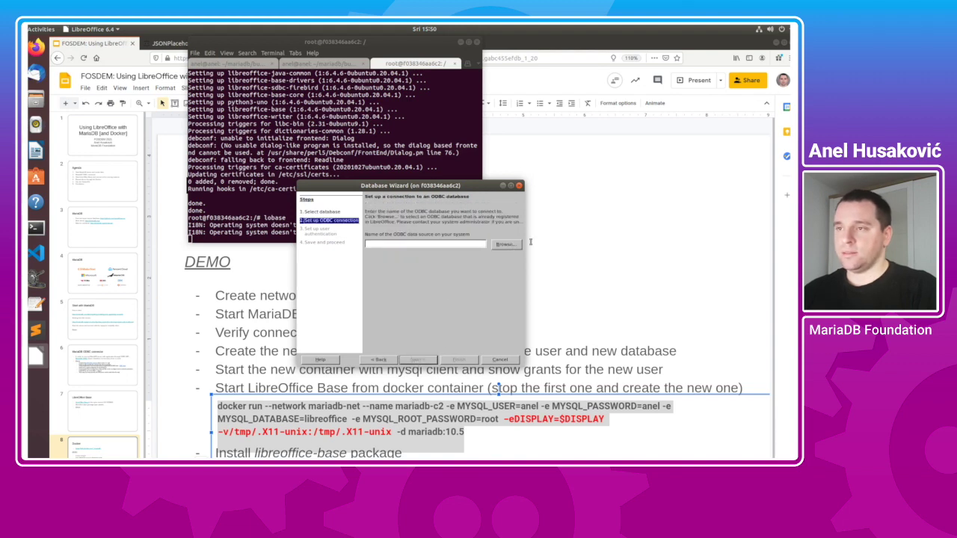
left_click(504, 245)
left_click(495, 294)
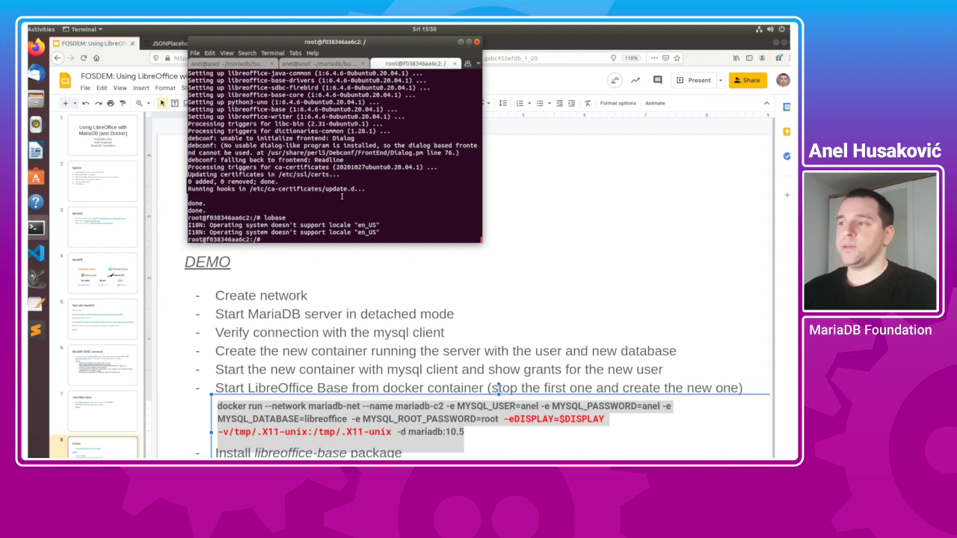
type("exit")
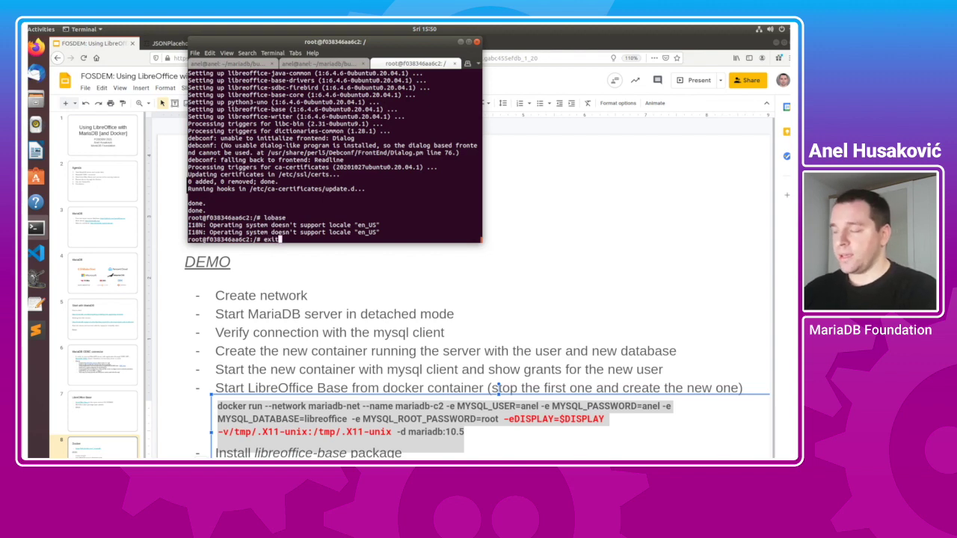
key("Return")
Scroll the slides to 'Using the Docker File', then return to the mariadb/builds terminal session
key("Up")
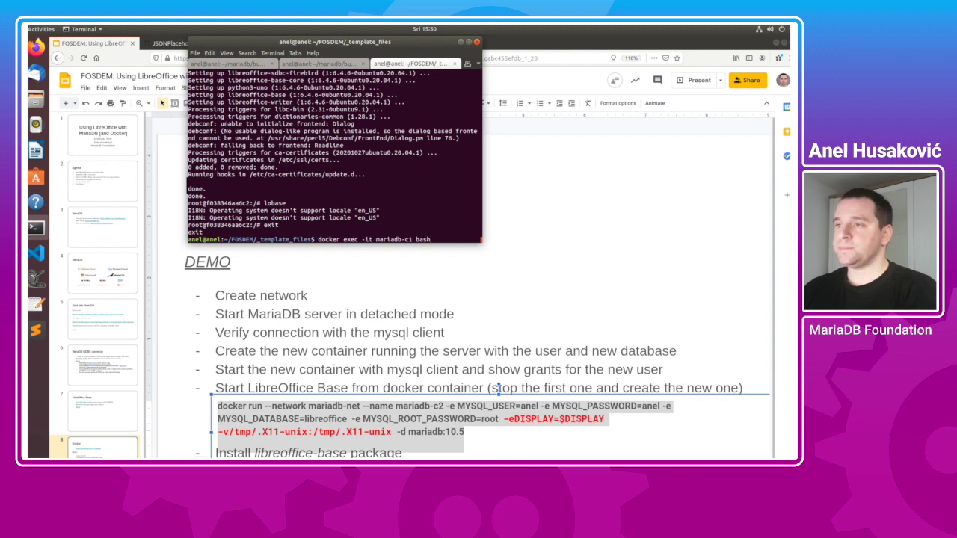
key("ctrl+u")
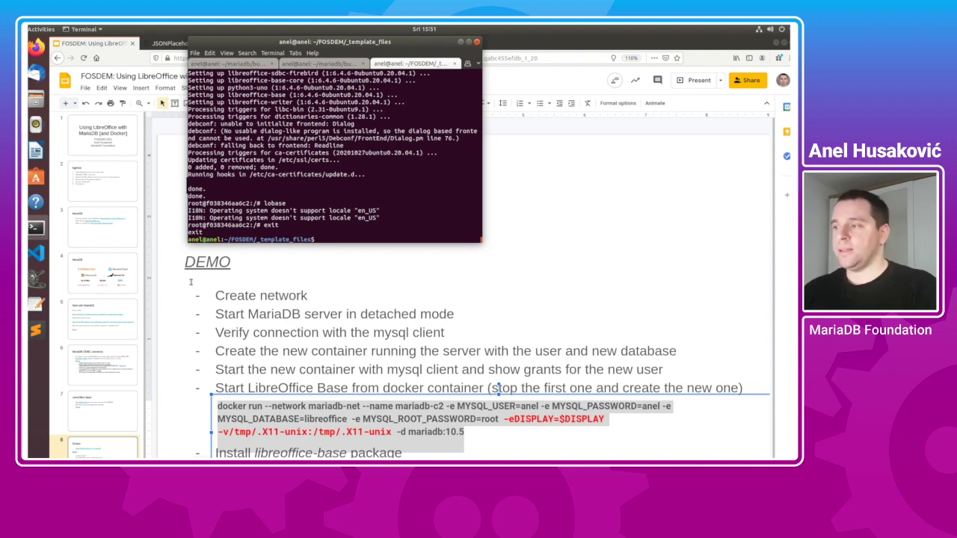
left_click(180, 236)
scroll(180, 236, "down", 2)
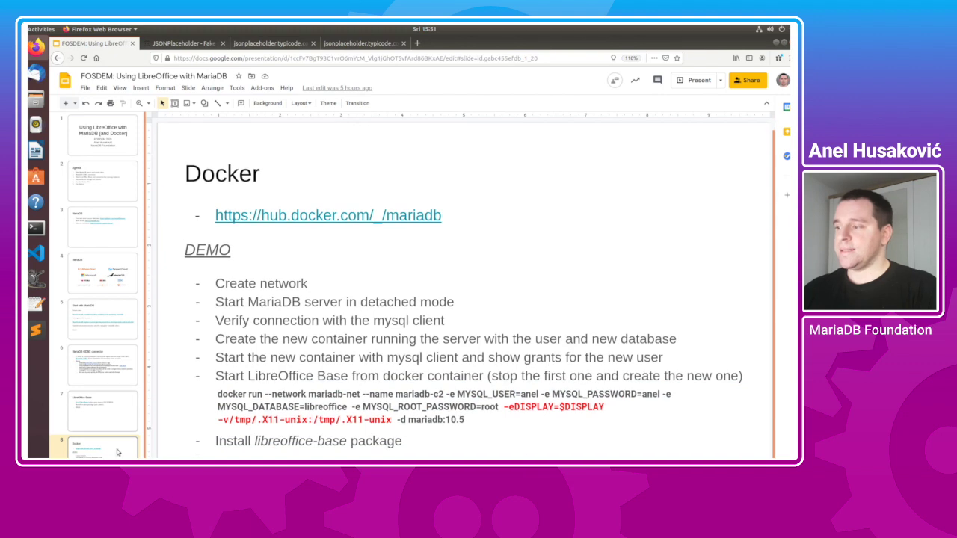
scroll(264, 211, "down", 3)
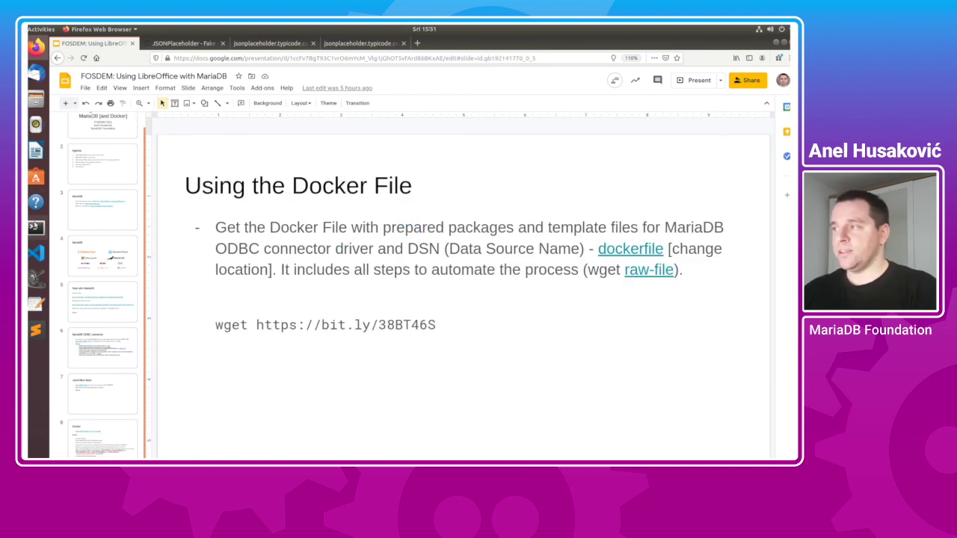
left_click(35, 228)
left_click(333, 62)
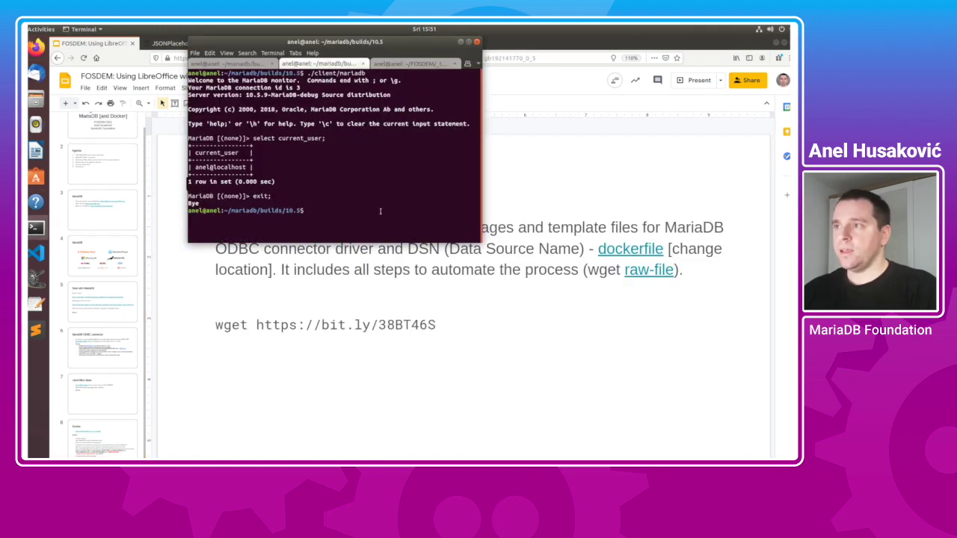
Change into ~/FOSDEM/ and list its contents
type("cd ~")
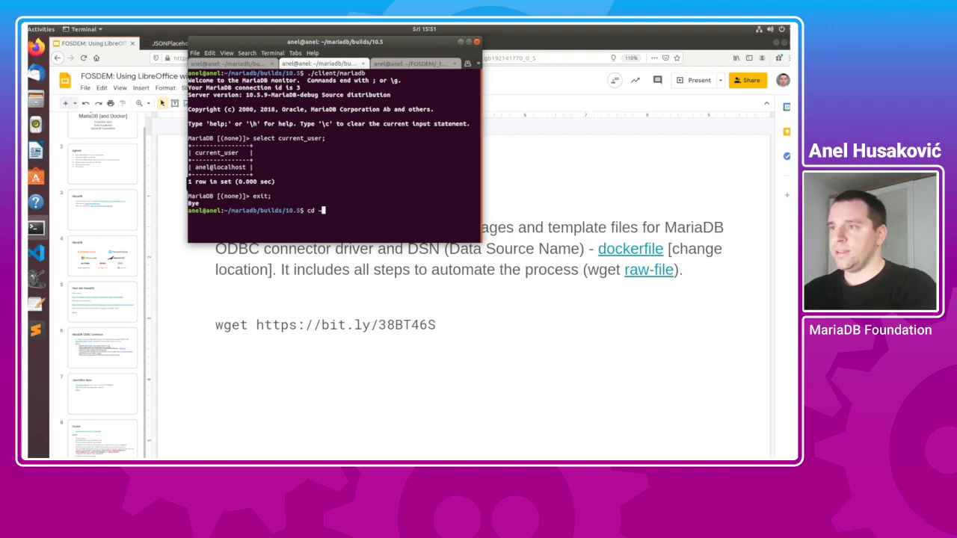
type("/FOSDEM/")
key("Return")
type("ls")
key("Return")
View the mariadb10.5-ODBC-lobase Dockerfile in vim from top to bottom, then quit with :q
type("vim ")
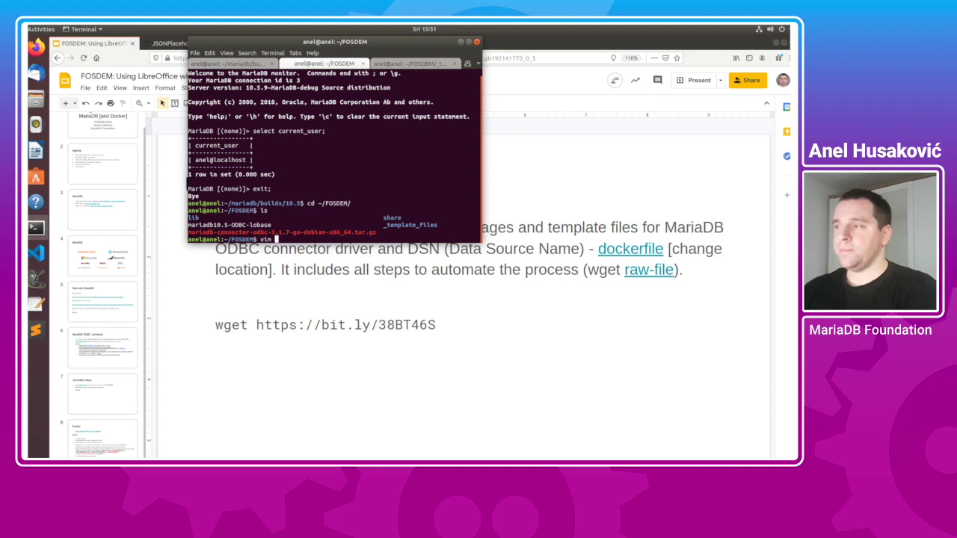
type("mariadb1")
key("Tab")
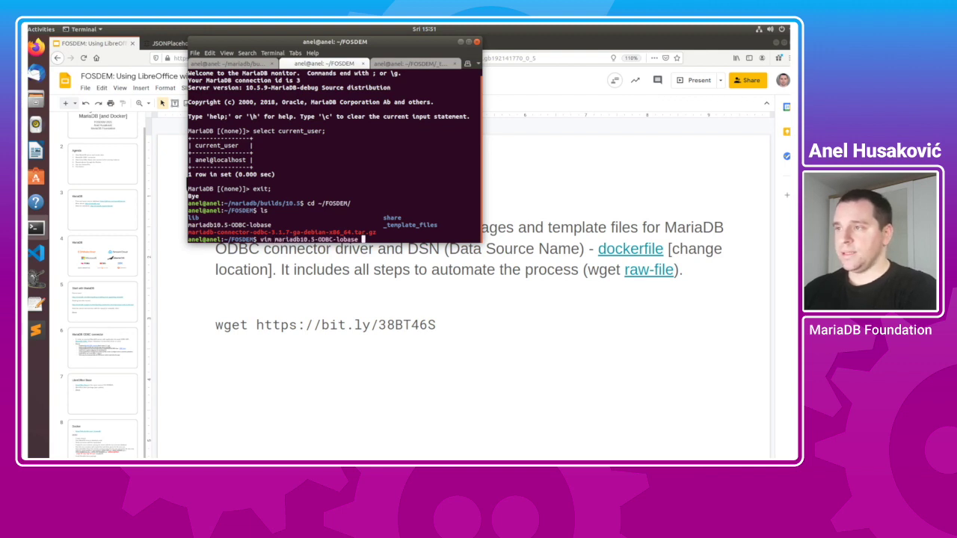
key("Return")
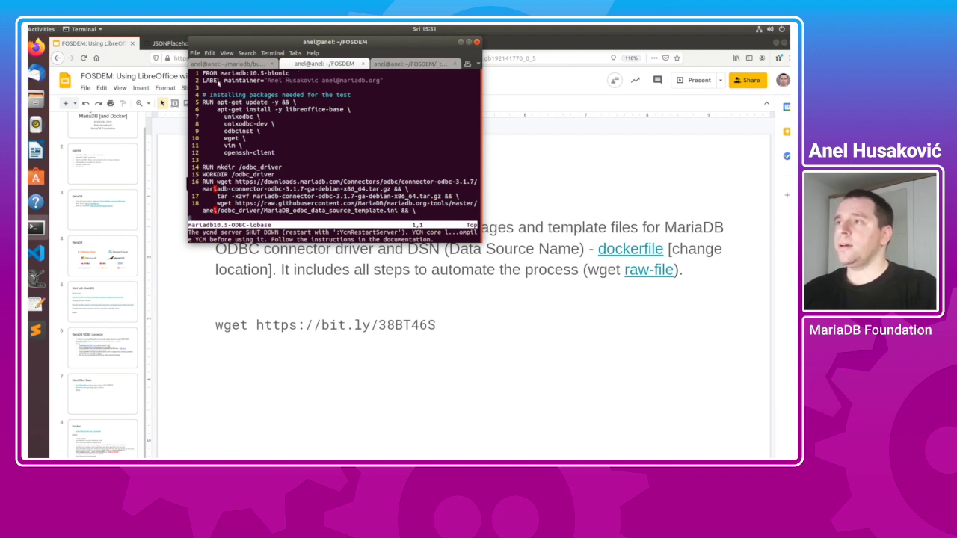
scroll(232, 103, "down", 1)
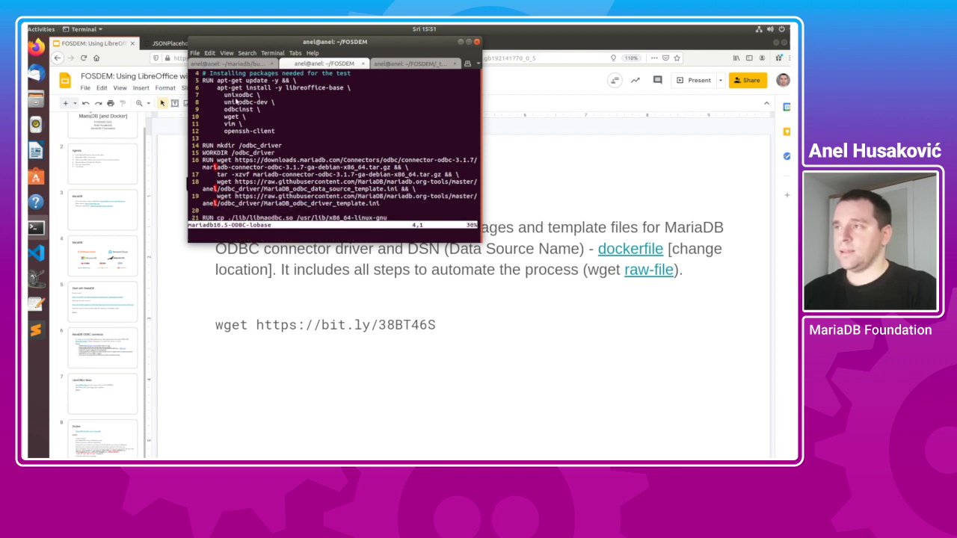
scroll(247, 110, "down", 1)
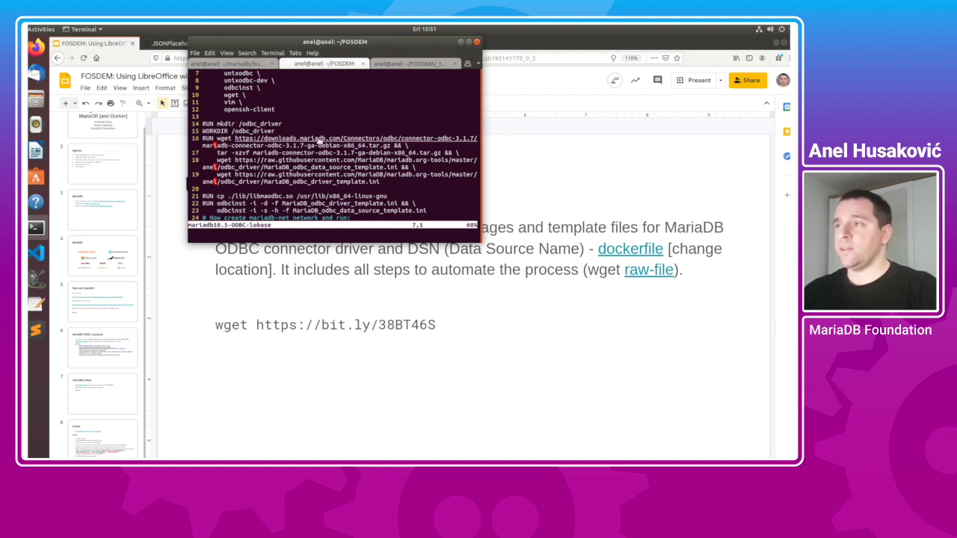
scroll(262, 154, "down", 1)
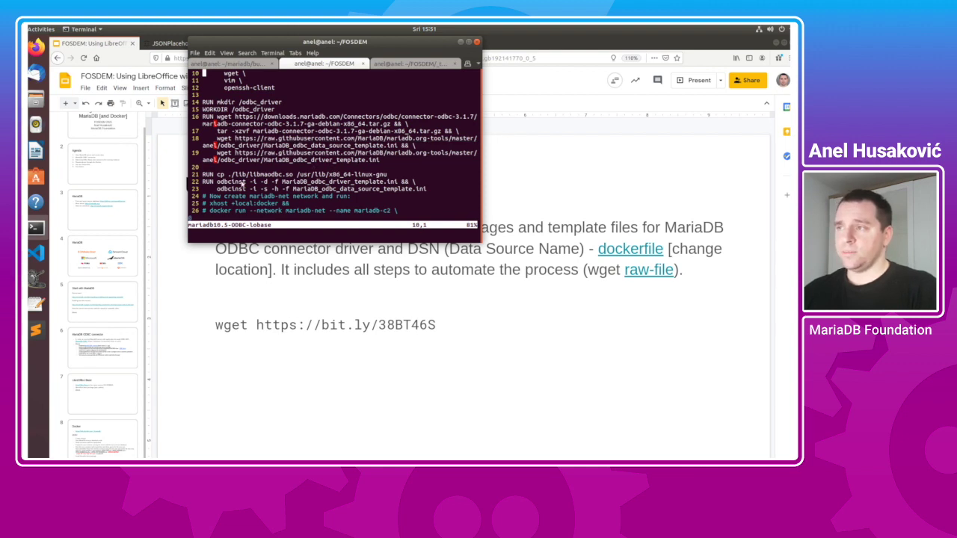
scroll(290, 180, "down", 1)
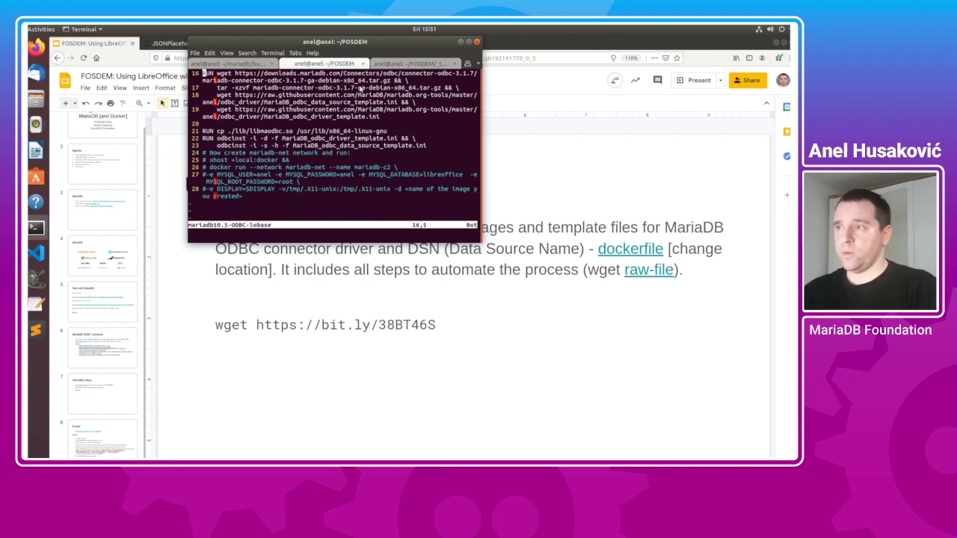
type(":")
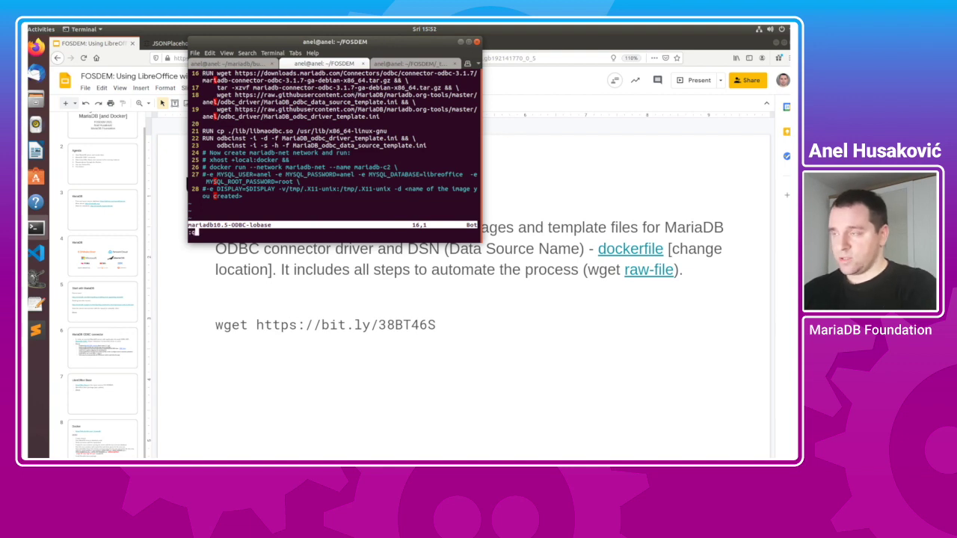
type("q")
key("Return")
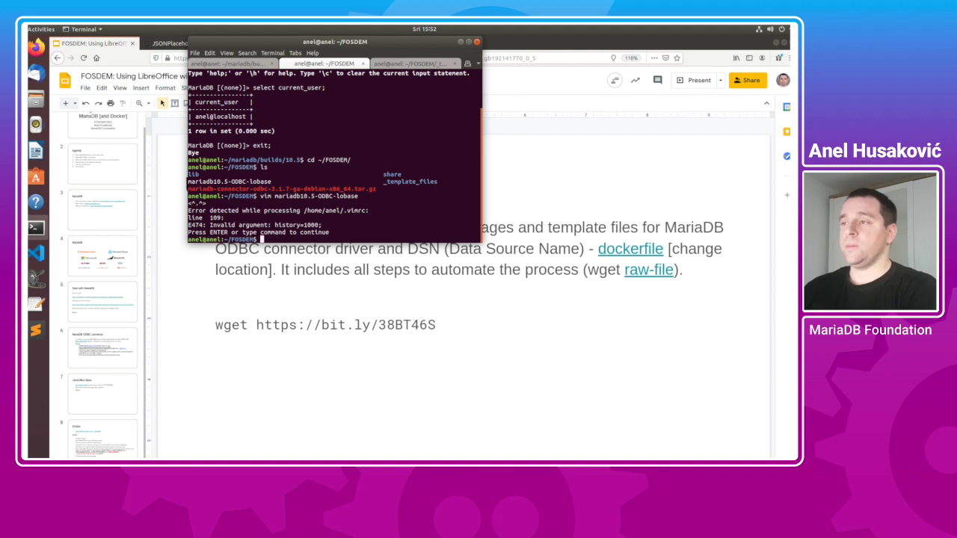
Draft a docker build -t -f mariadb10.5-ODBC-lobase . command and save it commented out
type("docker build -t")
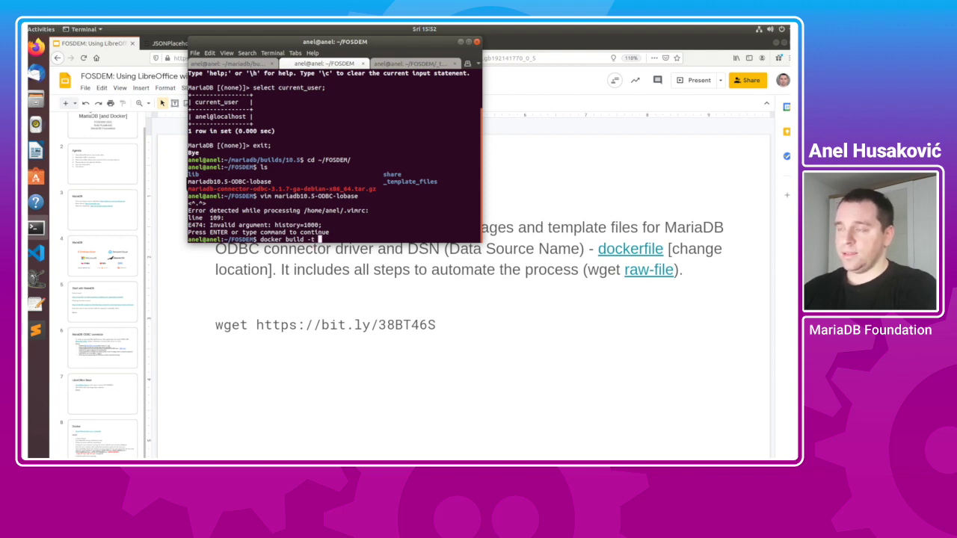
type(" -f")
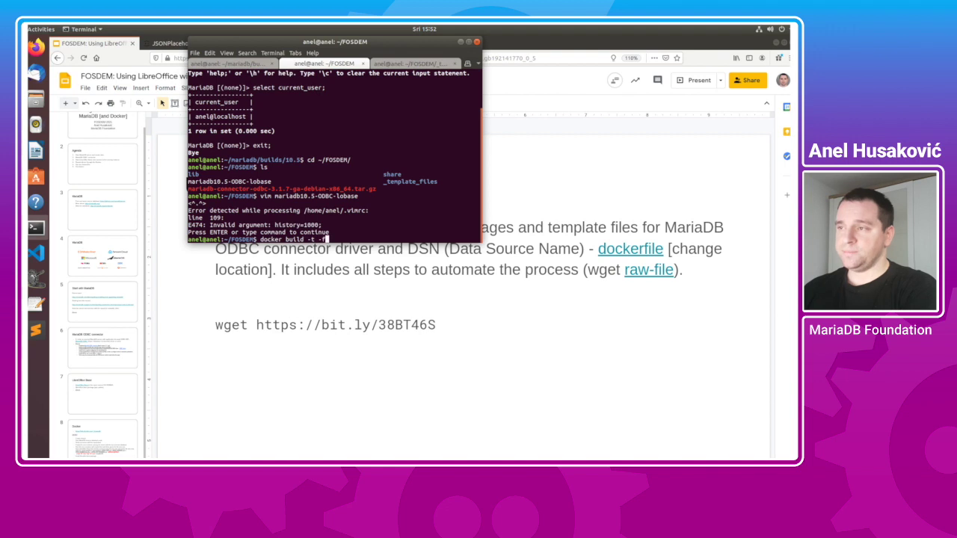
type(" mariadb10")
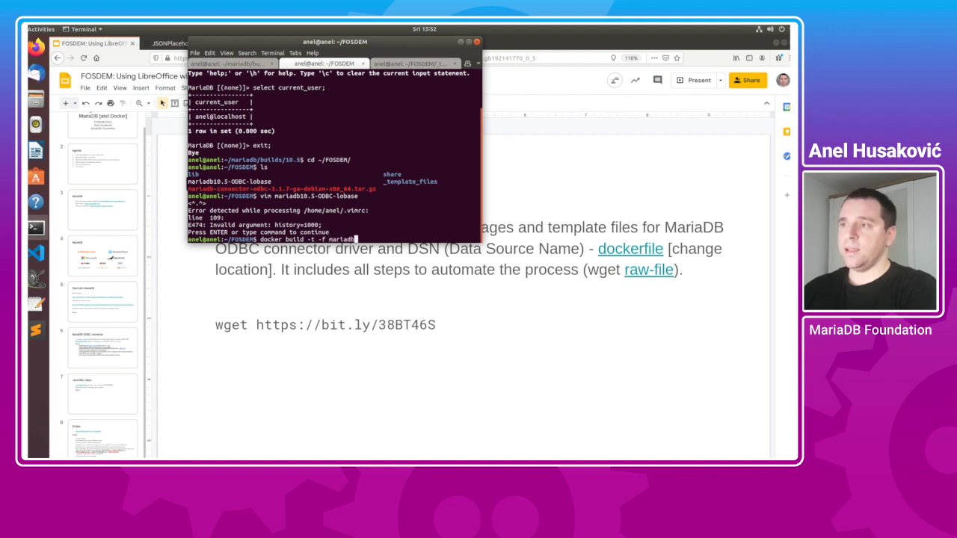
key("Tab")
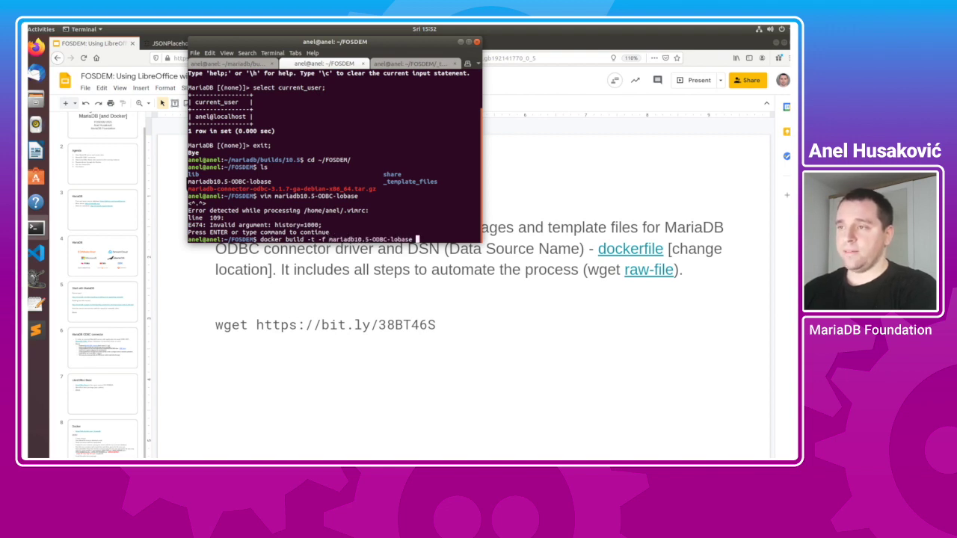
type(".")
key("Home")
type("#")
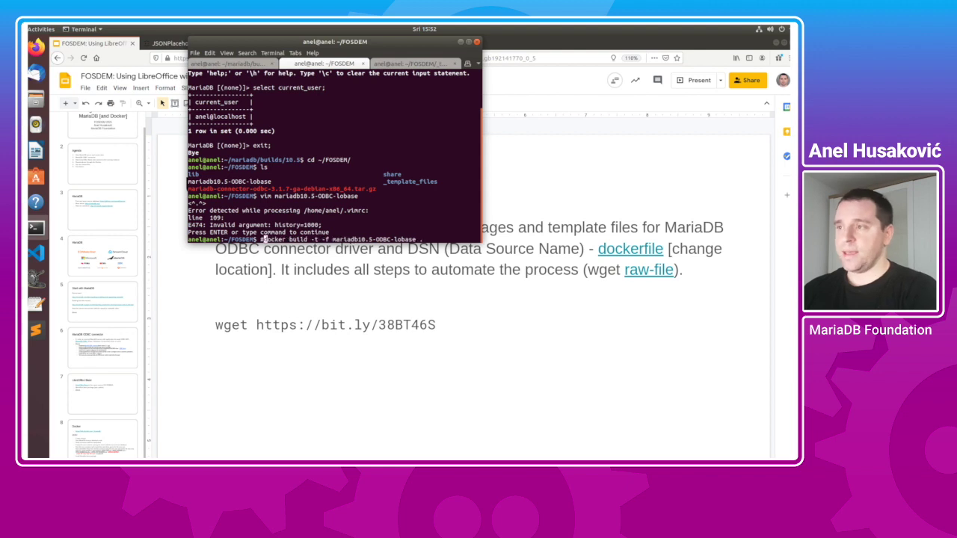
key("Return")
List the local Docker images, noting the mariadbbase repository with its odbc tag
type("docker image")
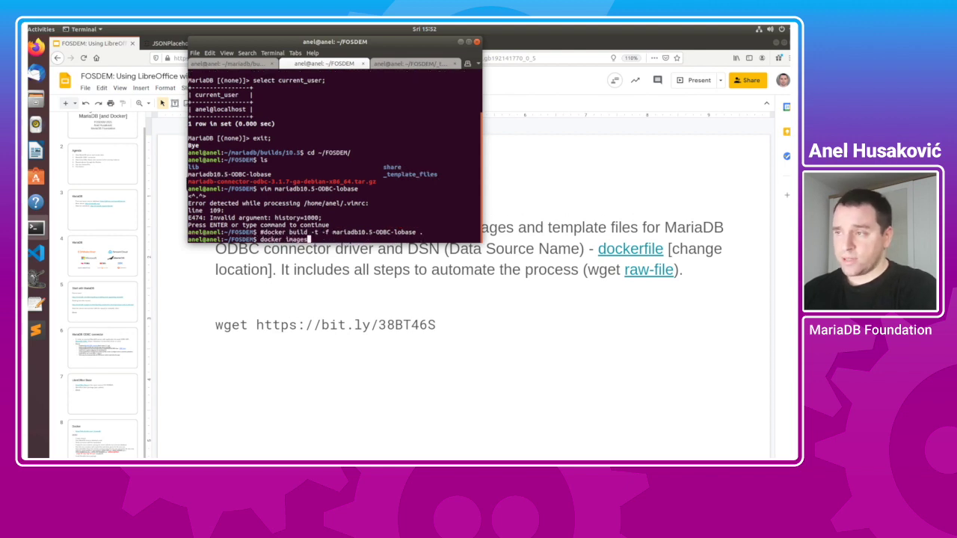
type(" ls")
key("Return")
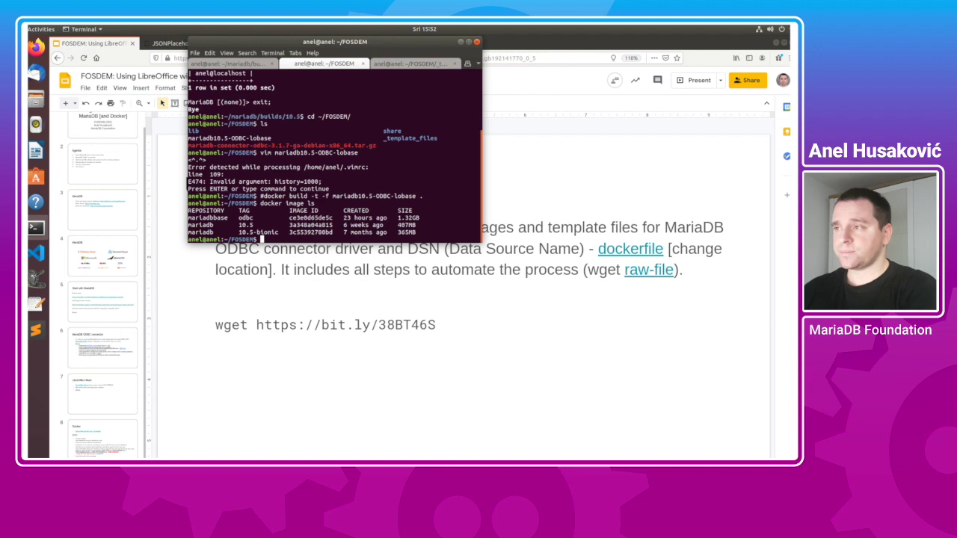
double_click(224, 218)
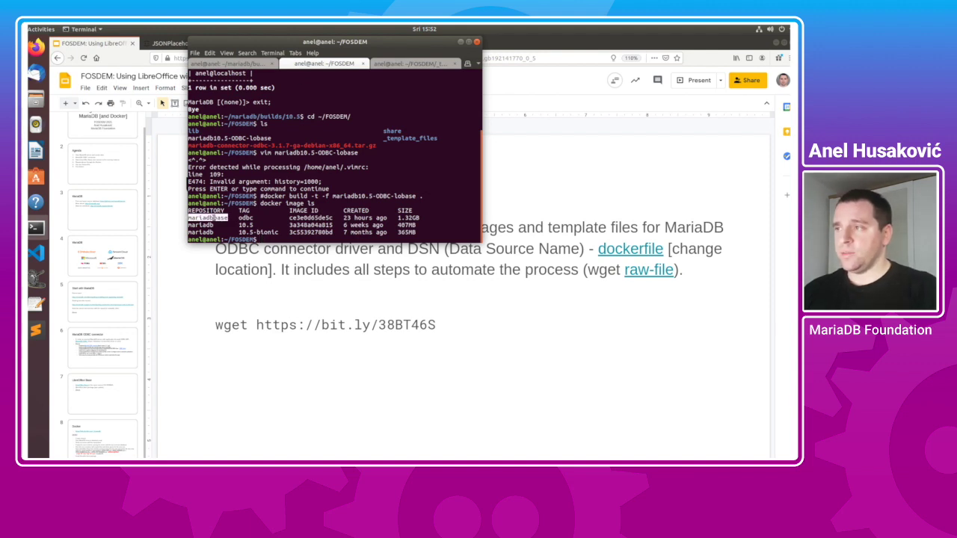
double_click(245, 218)
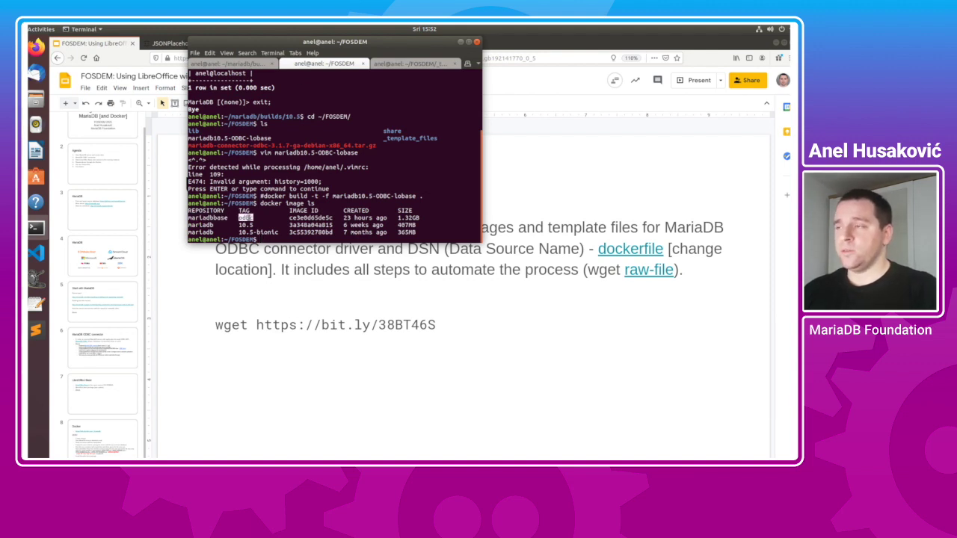
Uncomment the build command, add the tag mariadbbase:odbc, and run the build
key("Up")
key("Up")
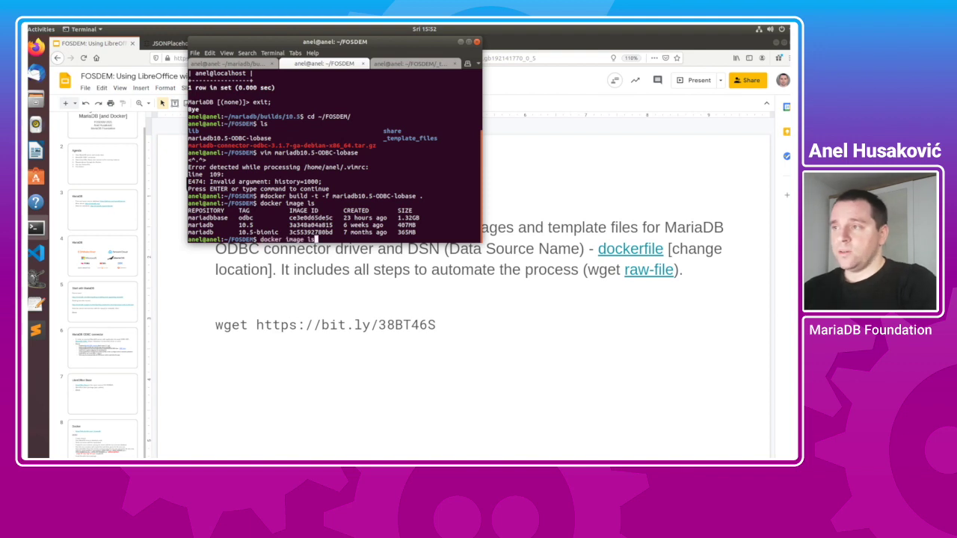
key("Home")
key("Delete")
key("Right")
key("Right")
key("Right")
key("Right")
key("Right")
key("Right")
key("Right")
key("Right")
key("Right")
key("Right")
key("Right")
key("Right")
key("Right")
key("Right")
key("Right")
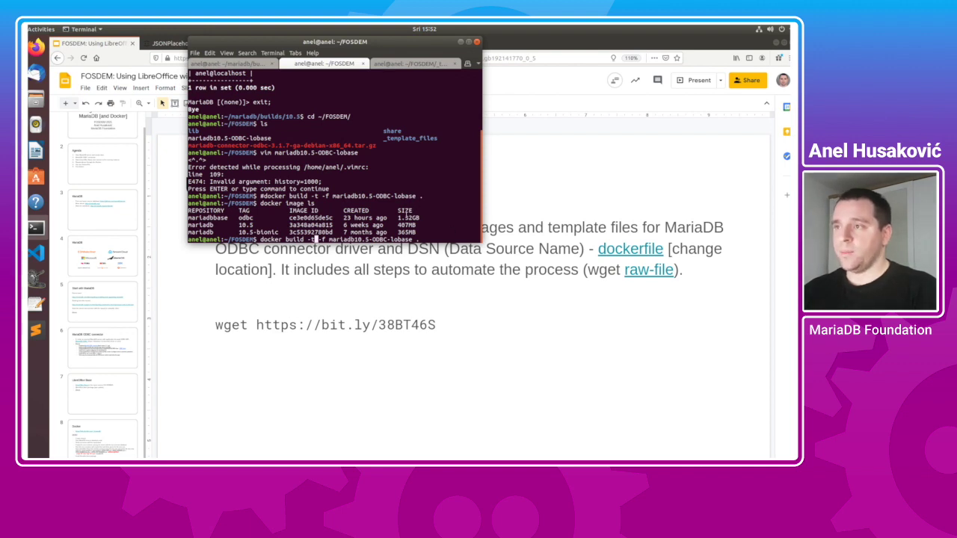
type("mariadbbase:odb")
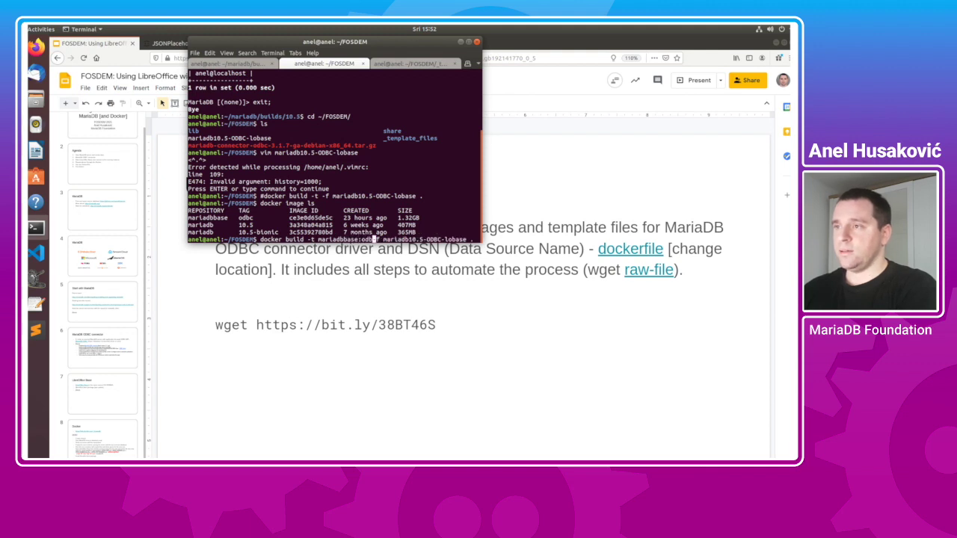
type("c")
key("Return")
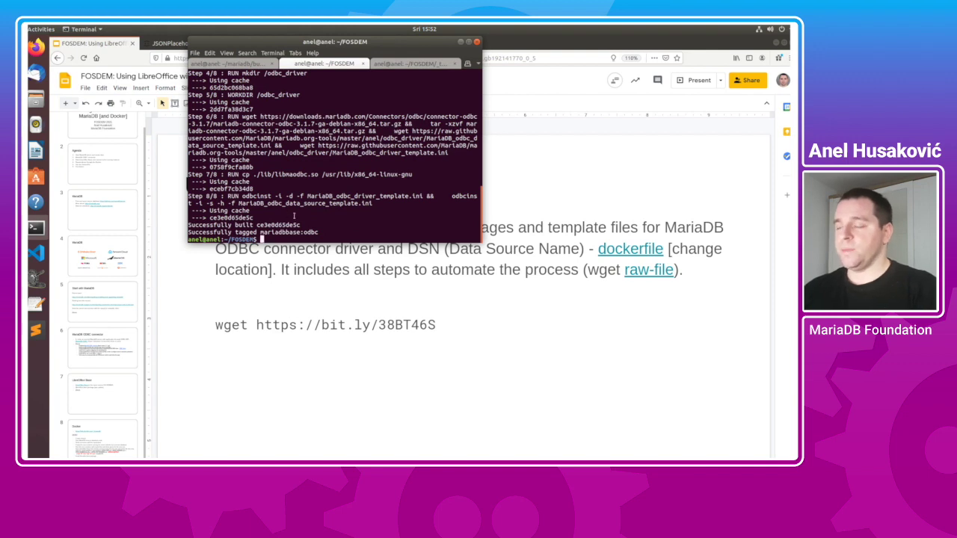
key("Up")
key("Up")
key("Up")
key("Up")
key("Up")
key("Up")
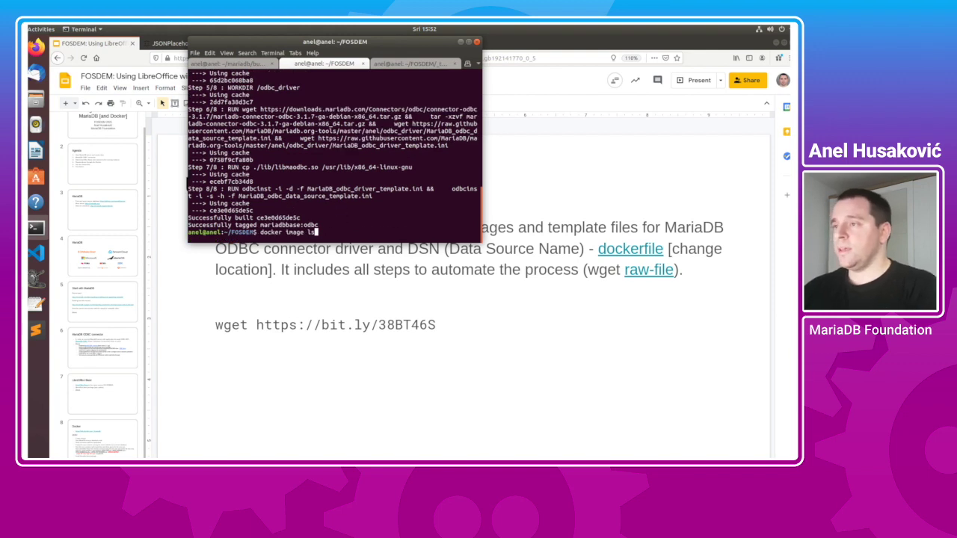
key("Up")
key("Up")
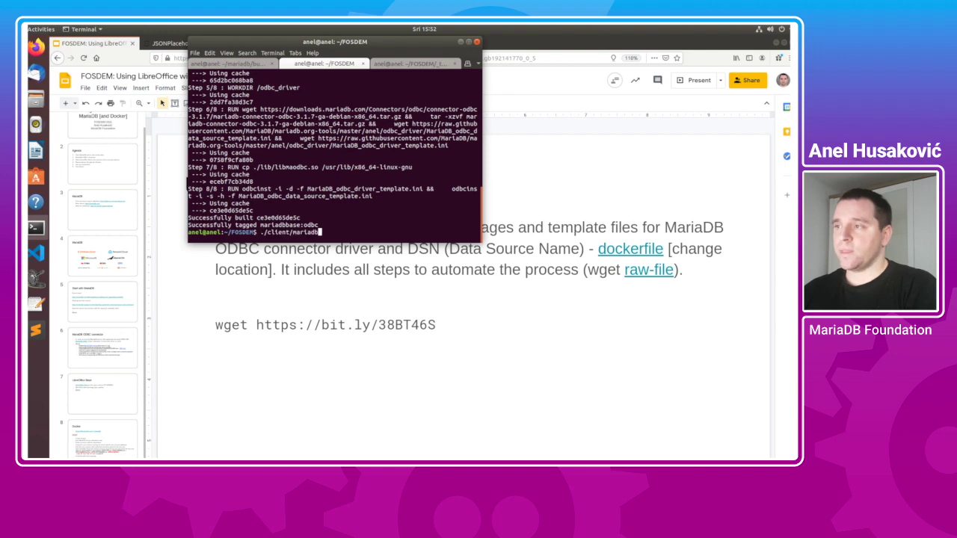
List the files in the FOSDEM folder
key("Down")
key("Down")
key("Down")
type("ls")
key("Return")
Run the pasted docker run command for mariadb-c2 with the image changed to mariadbbase:odbc
key("ctrl+shift+v")
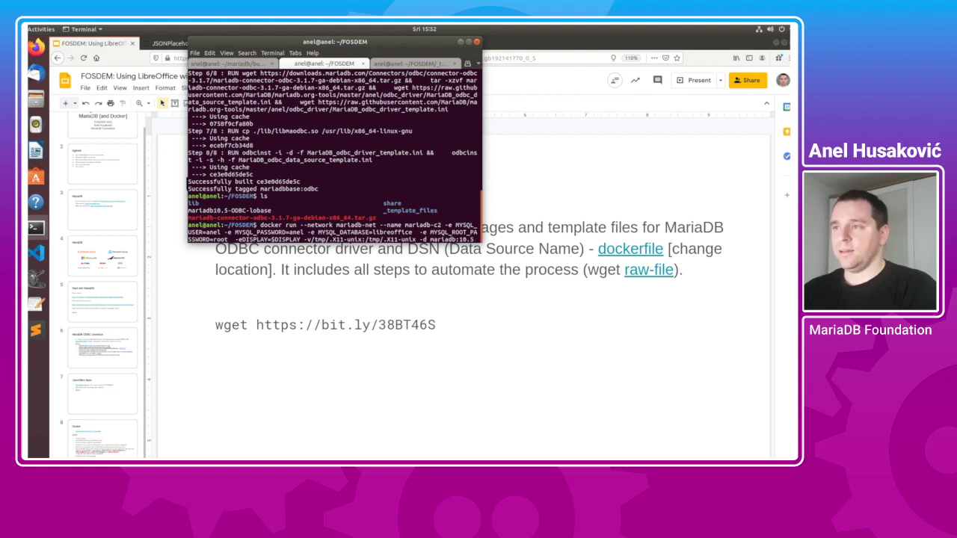
key("ctrl+a")
key("Right")
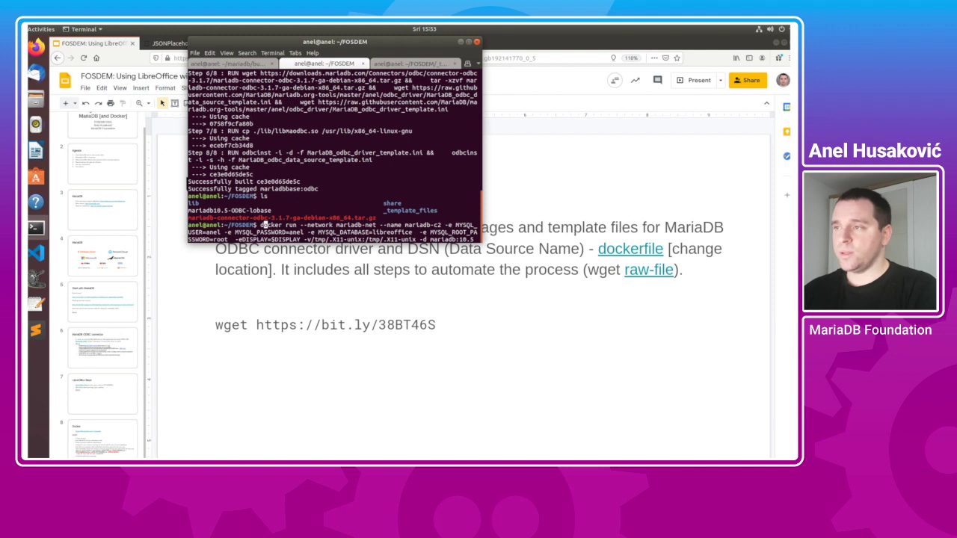
key("ctrl+e")
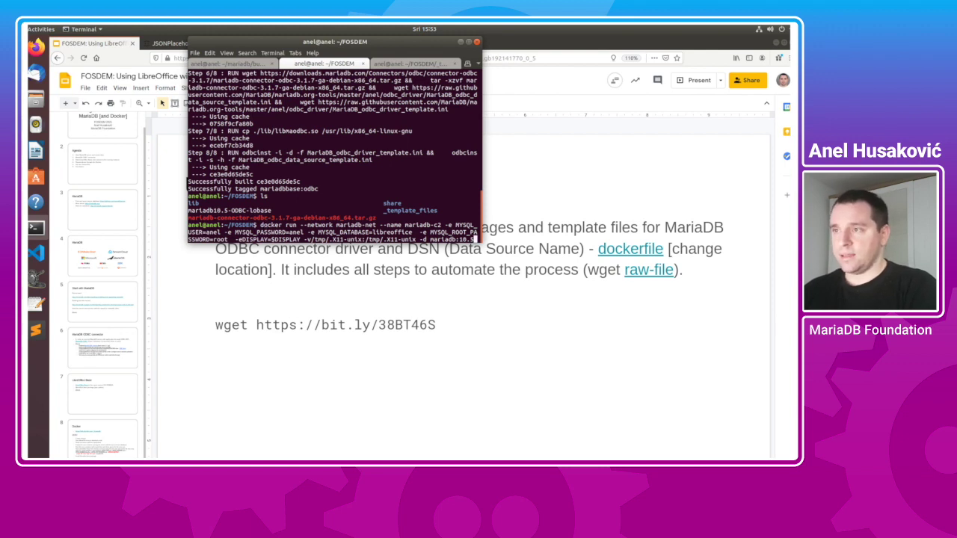
key("BackSpace")
key("BackSpace")
key("BackSpace")
key("BackSpace")
key("BackSpace")
key("BackSpace")
key("BackSpace")
key("BackSpace")
key("BackSpace")
key("BackSpace")
key("BackSpace")
key("BackSpace")
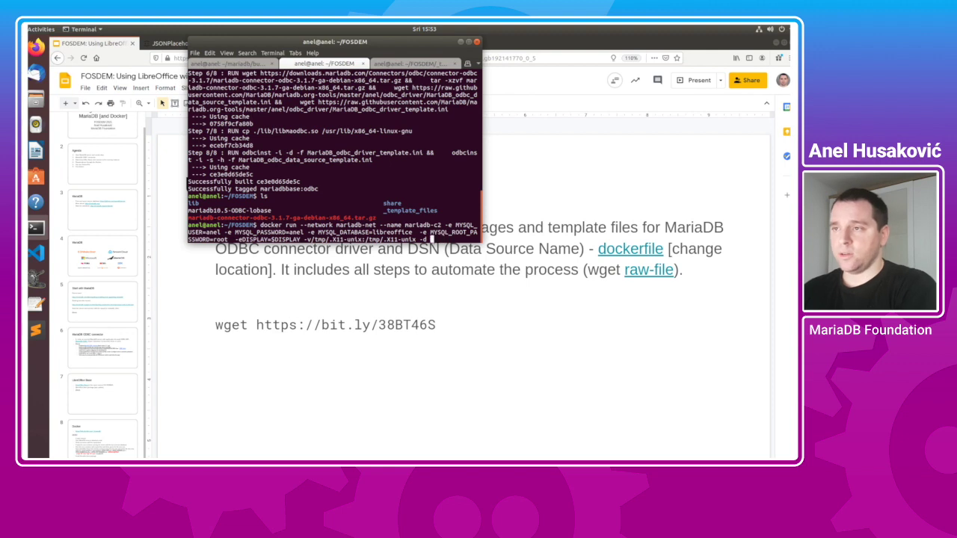
type("mariadbbase:odbc")
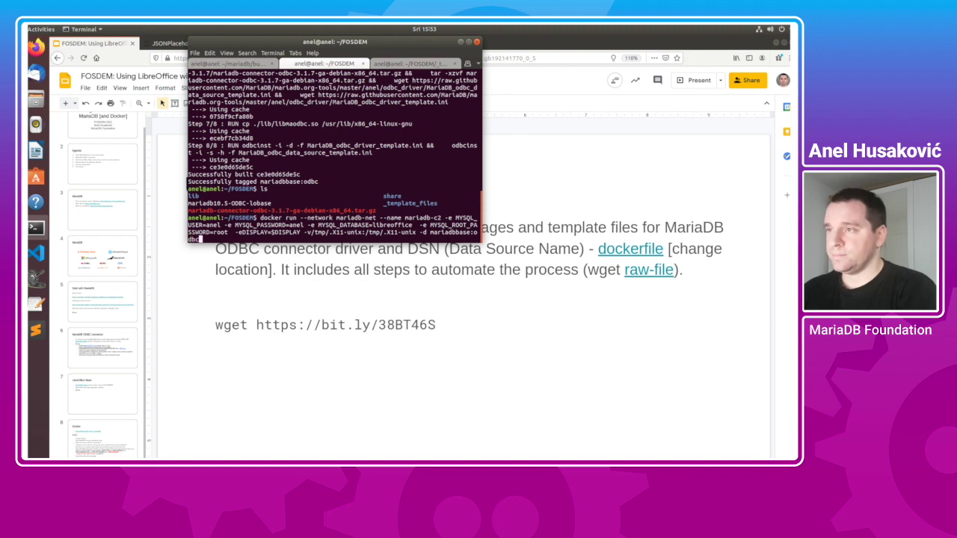
key("Return")
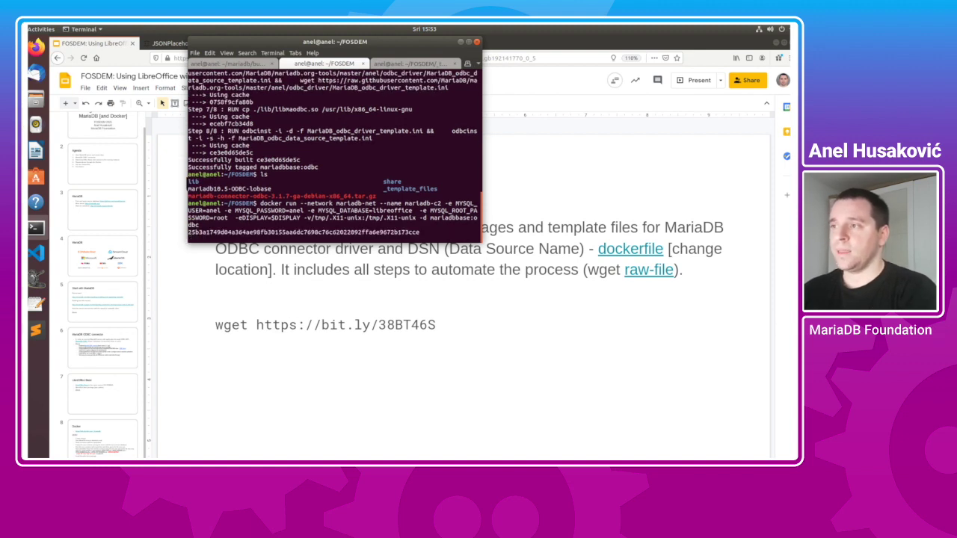
type("docker")
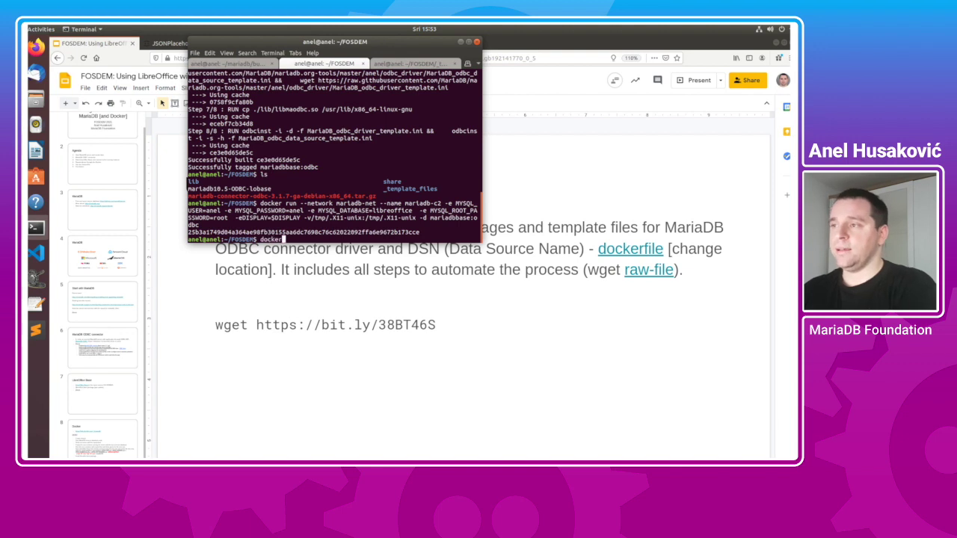
type(" exec -it")
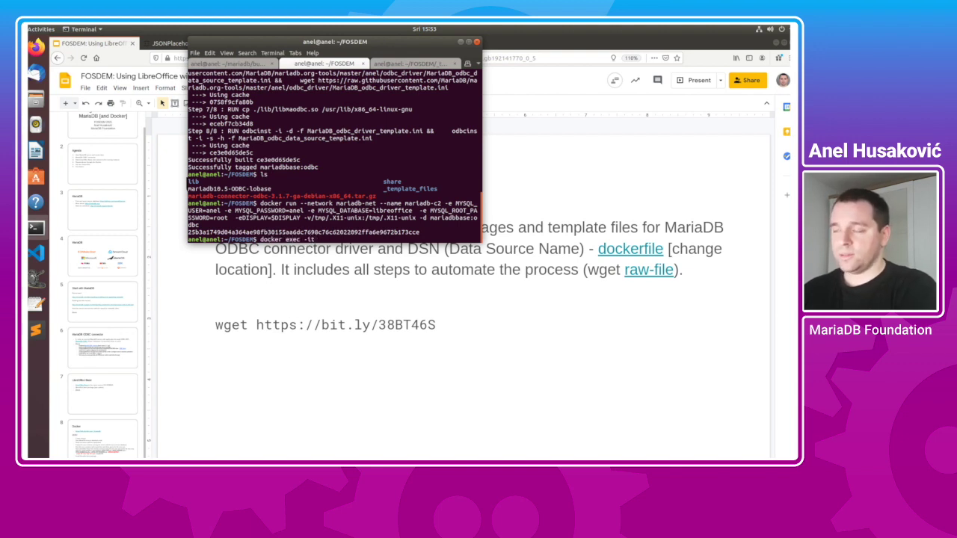
type(" mariadb-c2")
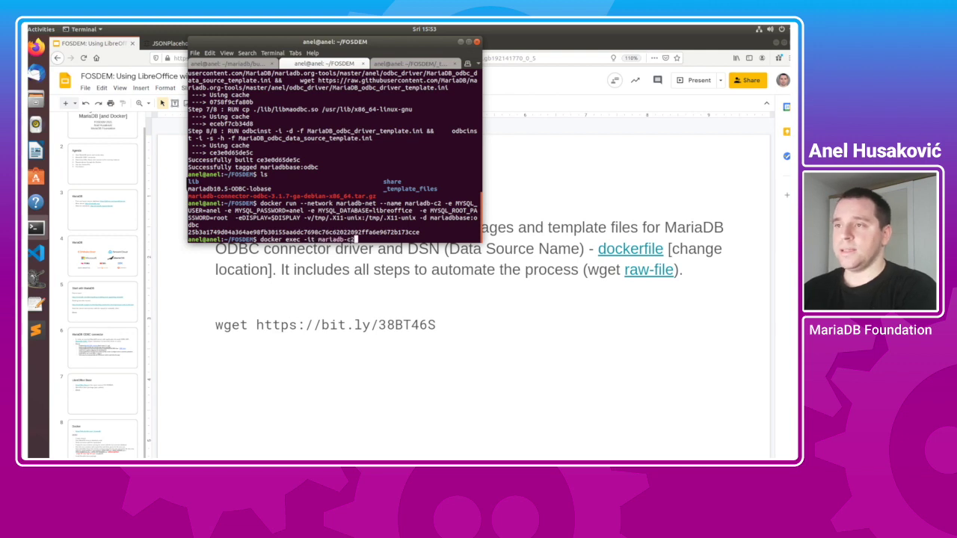
type(" bash")
Open a shell in mariadb-c2 and open ~/.odbc.ini in vim
key("Return")
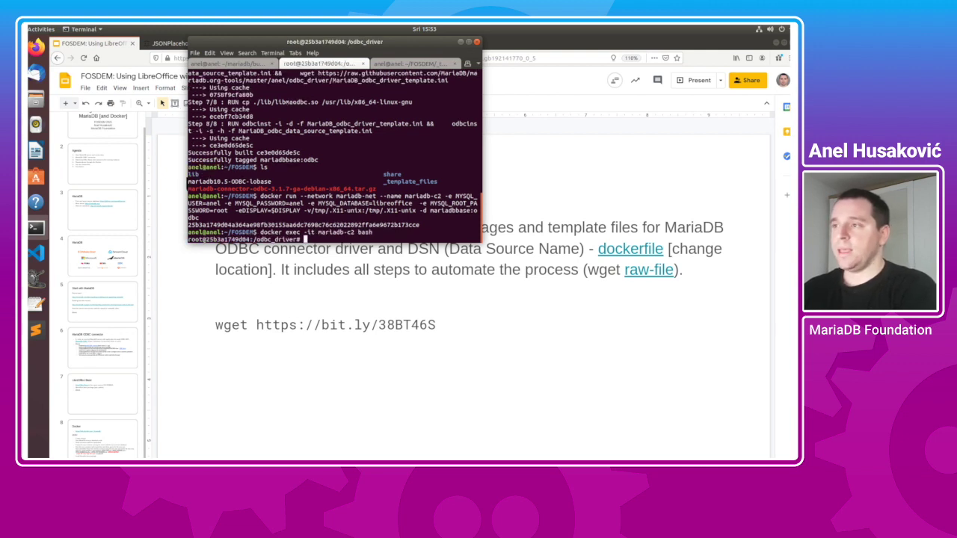
type("loba")
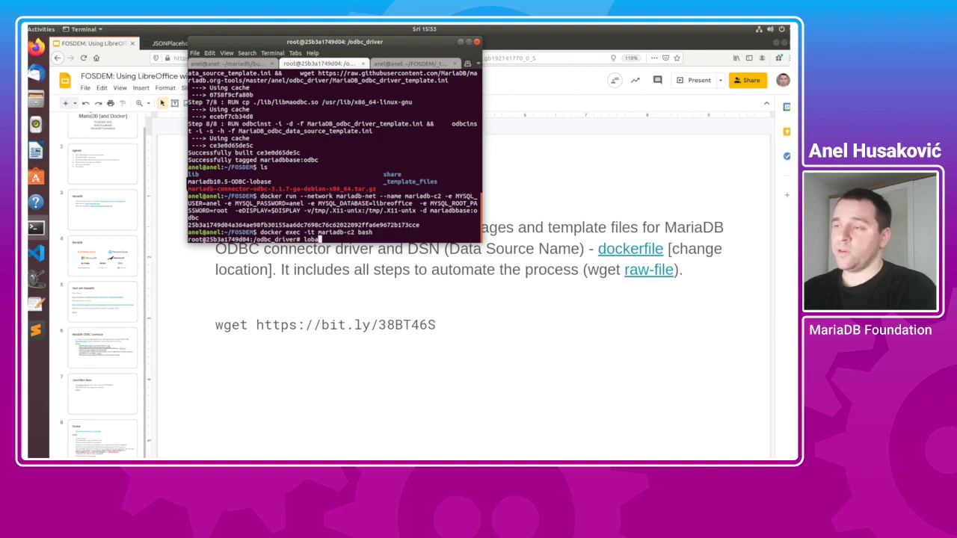
key("BackSpace")
key("BackSpace")
key("BackSpace")
key("BackSpace")
type("vim ~/.")
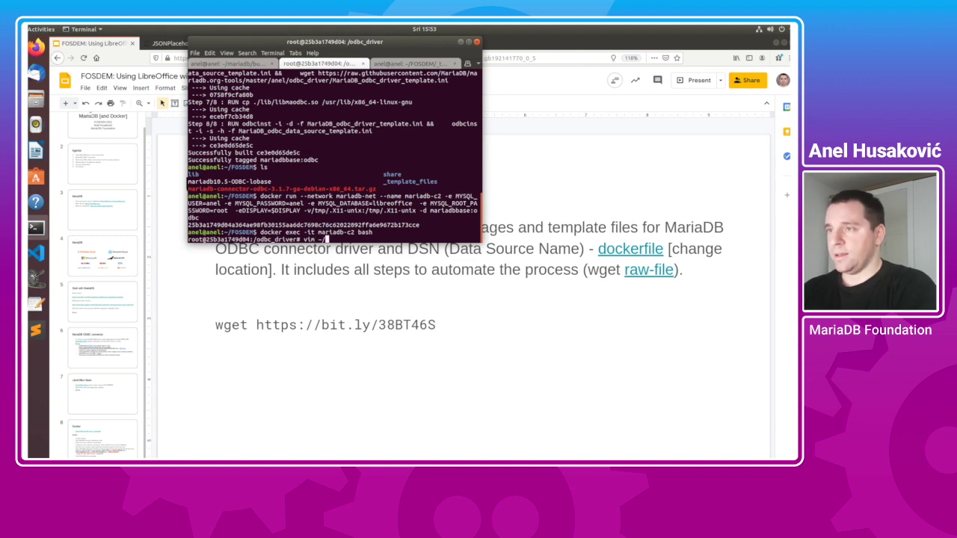
type("odbc.ini")
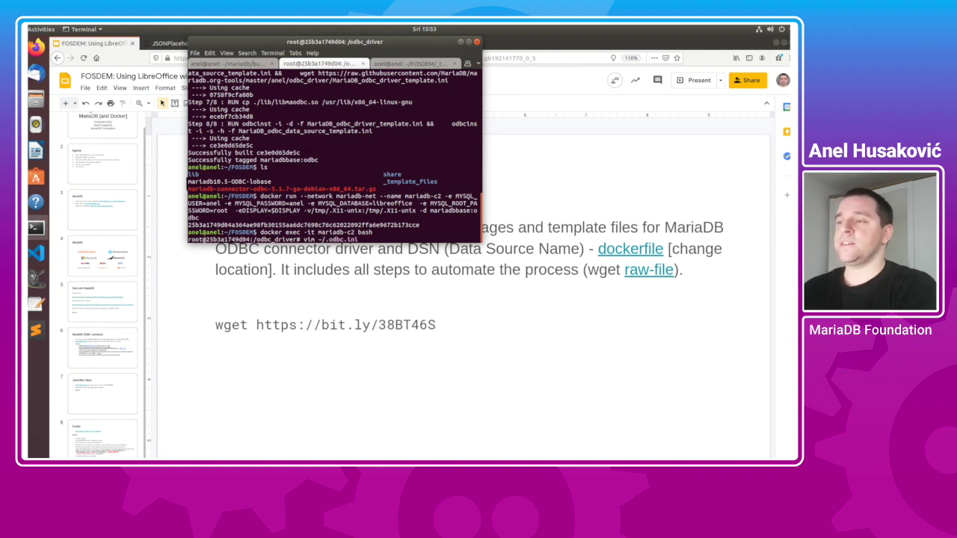
key("Return")
Change the SERVER value in ~/.odbc.ini from MariaDB to mariadb-c2
key("Down")
key("Down")
key("Down")
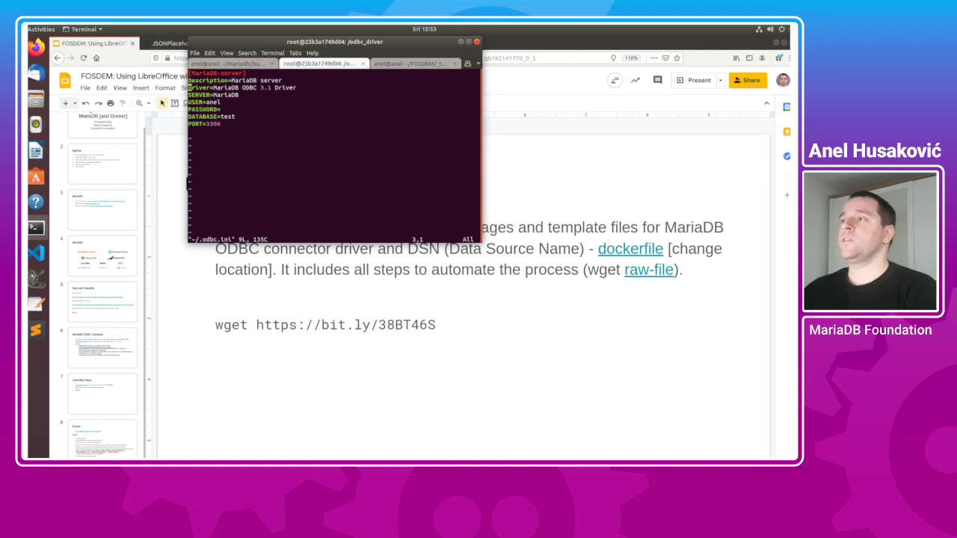
key("End")
key("a")
key("BackSpace")
key("BackSpace")
key("BackSpace")
key("BackSpace")
key("BackSpace")
key("BackSpace")
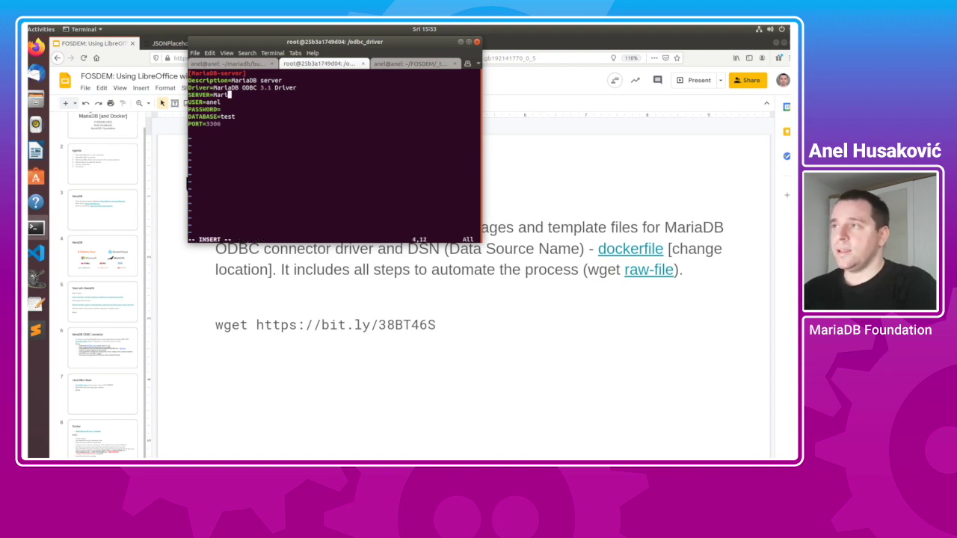
key("BackSpace")
type("maria")
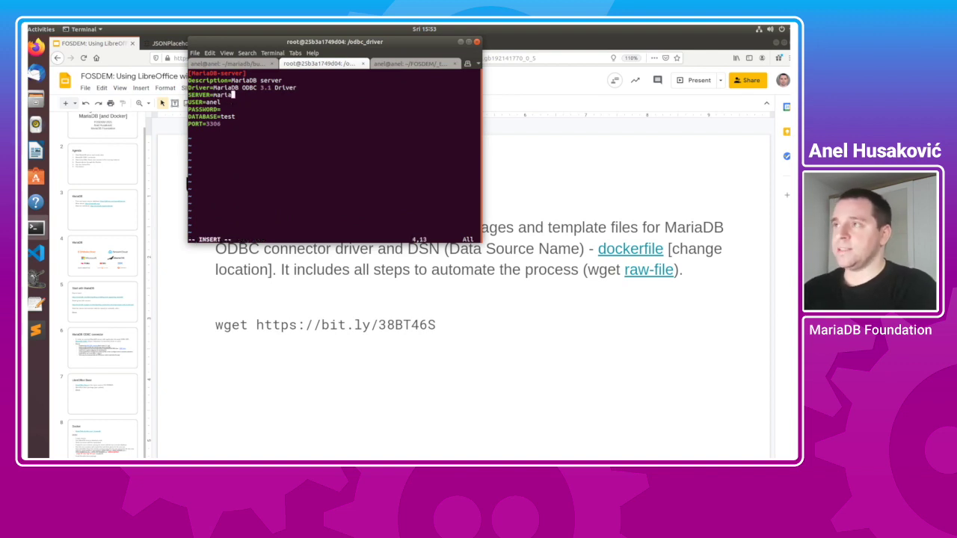
type("db-c2")
Fill in the user's password, set DATABASE to libreoffice, and save the file with :wq
key("Down")
key("Down")
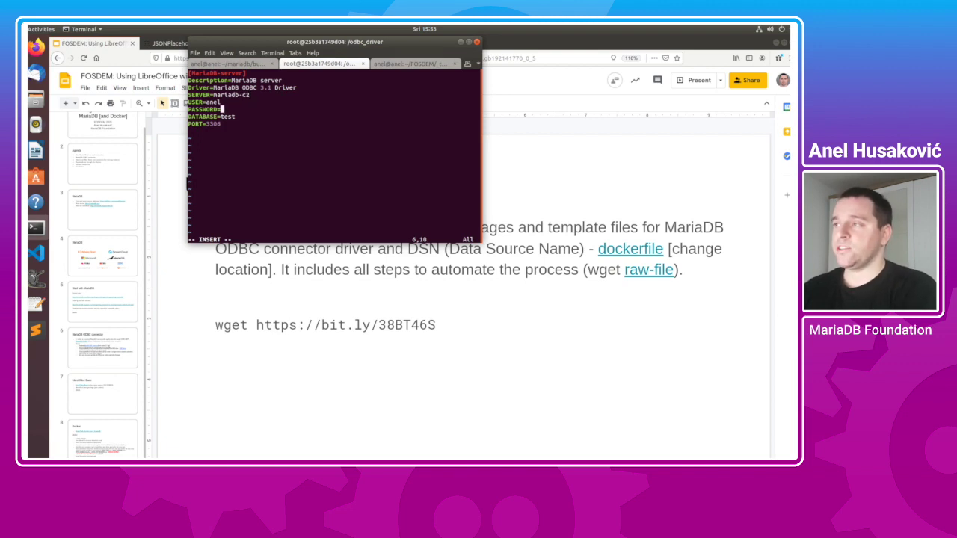
key("Down")
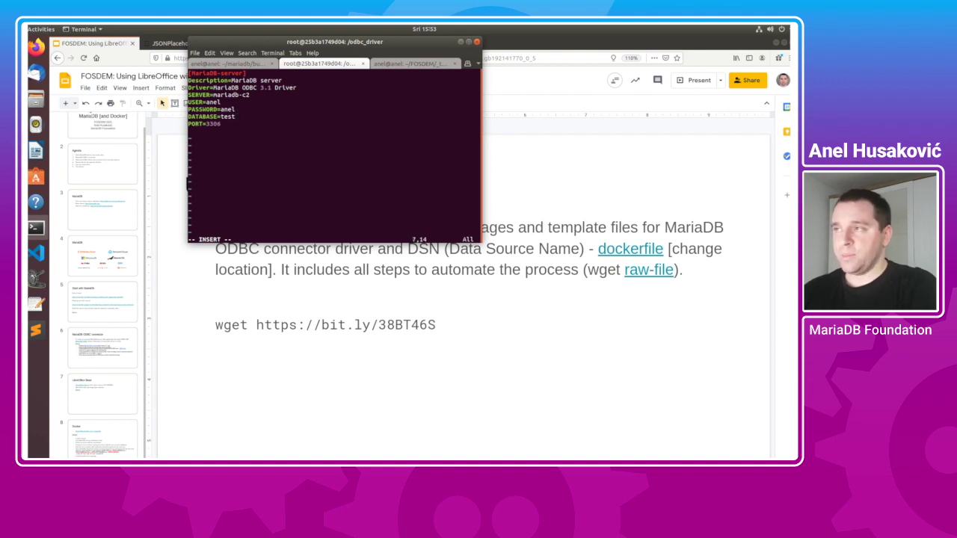
key("BackSpace")
key("BackSpace")
key("BackSpace")
key("BackSpace")
type("libreoffice")
key("Escape")
type(":wq")
key("Return")
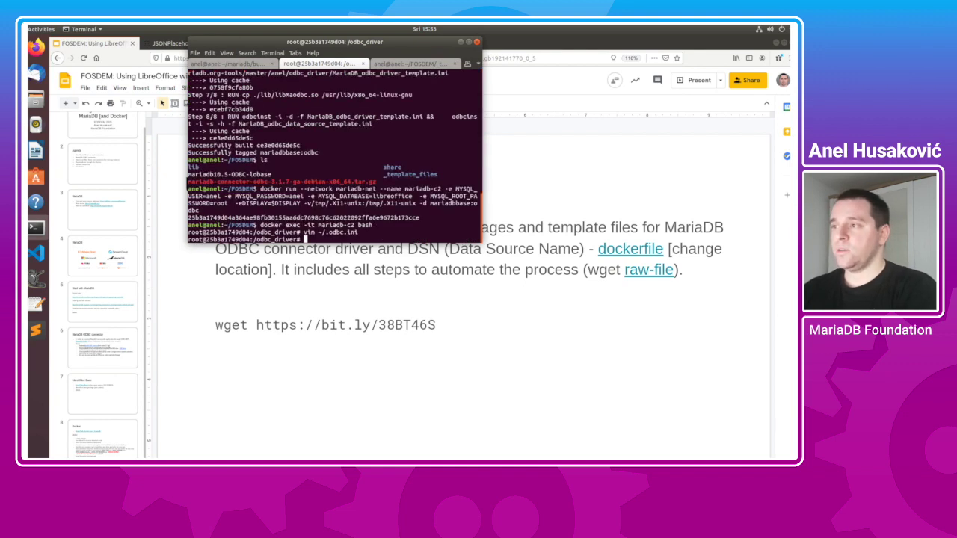
Launch lobase and connect the wizard to an existing ODBC database using the MariaDB-server data source
type("lobase")
key("Return")
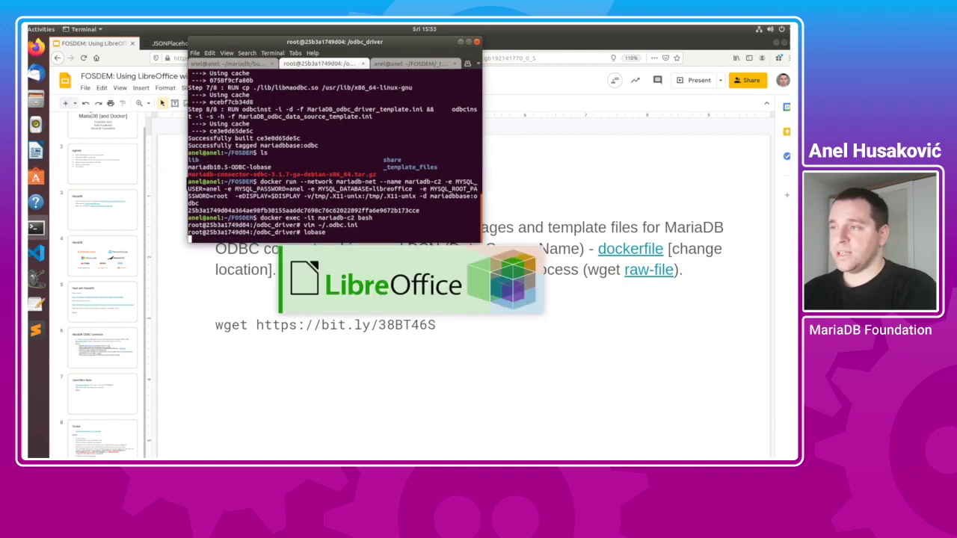
left_click(425, 281)
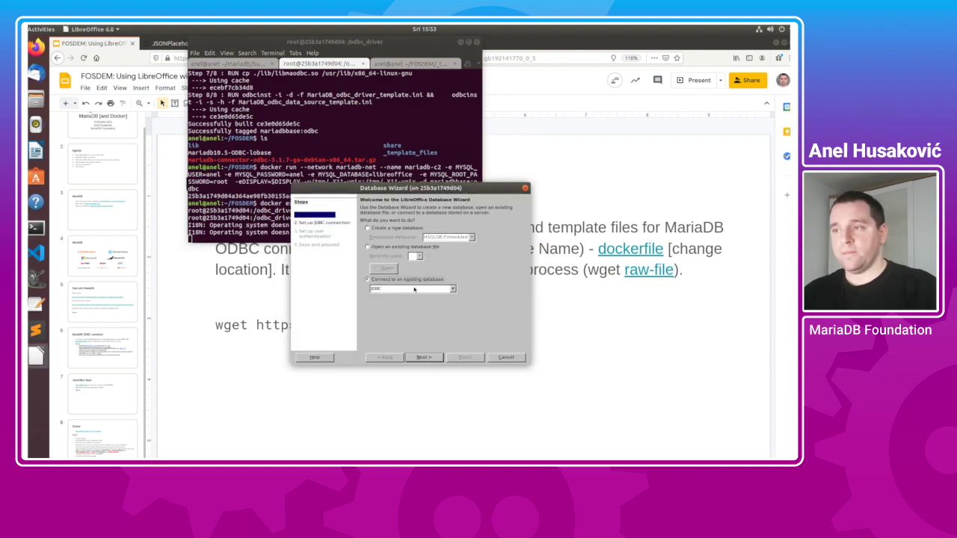
left_click(413, 288)
left_click(413, 348)
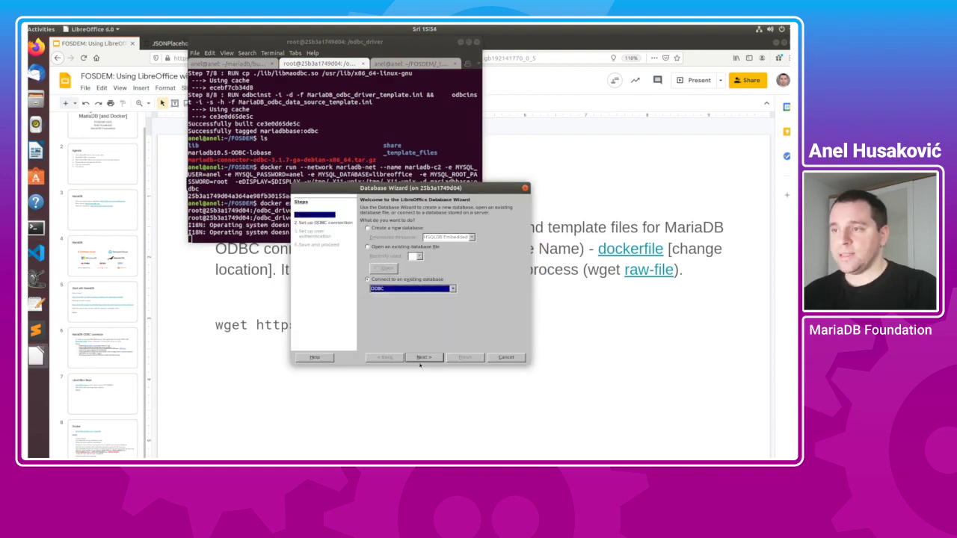
left_click(423, 357)
left_click(512, 257)
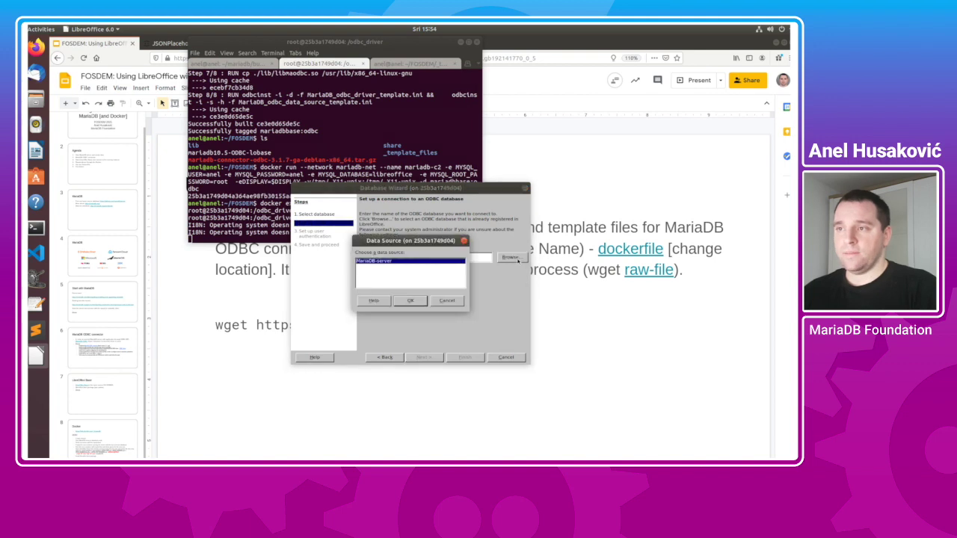
left_click(410, 300)
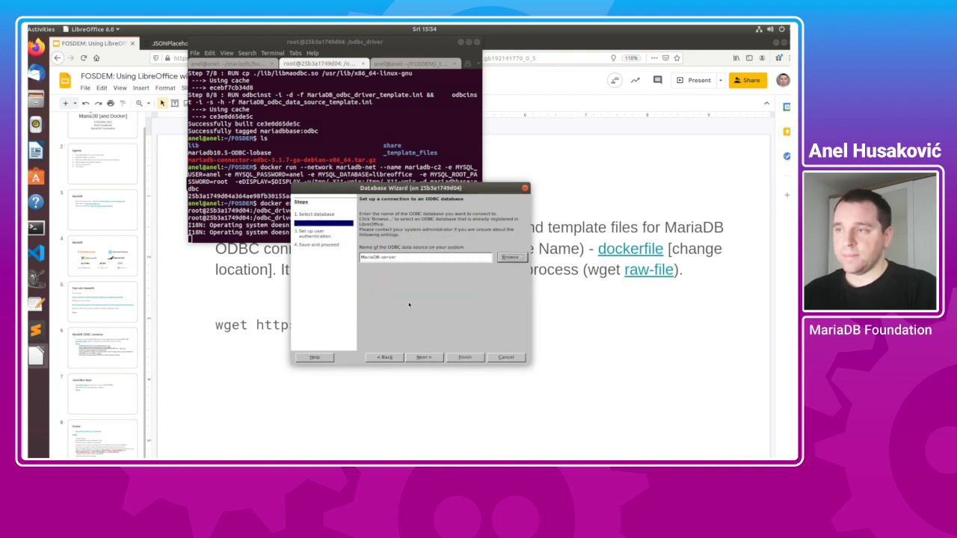
Enter the database user name, test the connection successfully, and save as New Database
left_click(429, 358)
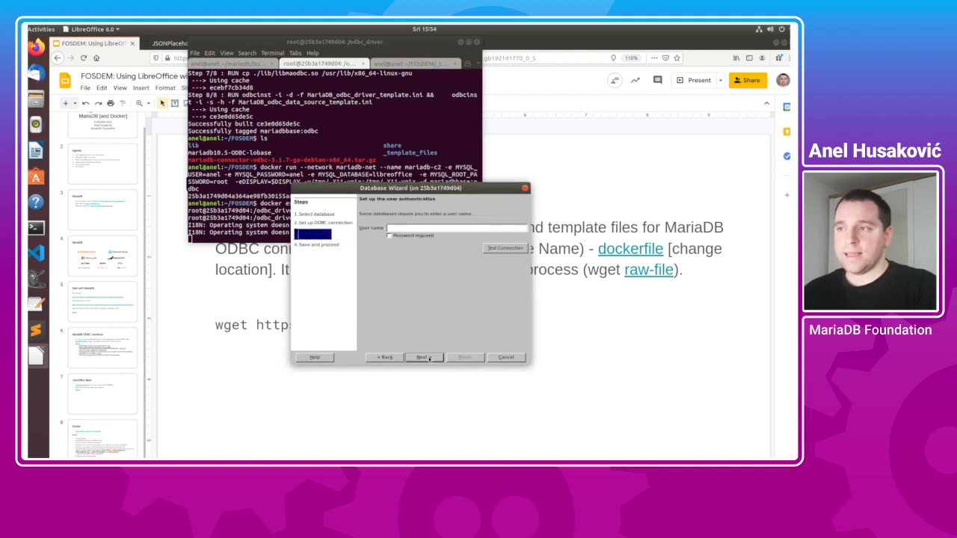
left_click(427, 230)
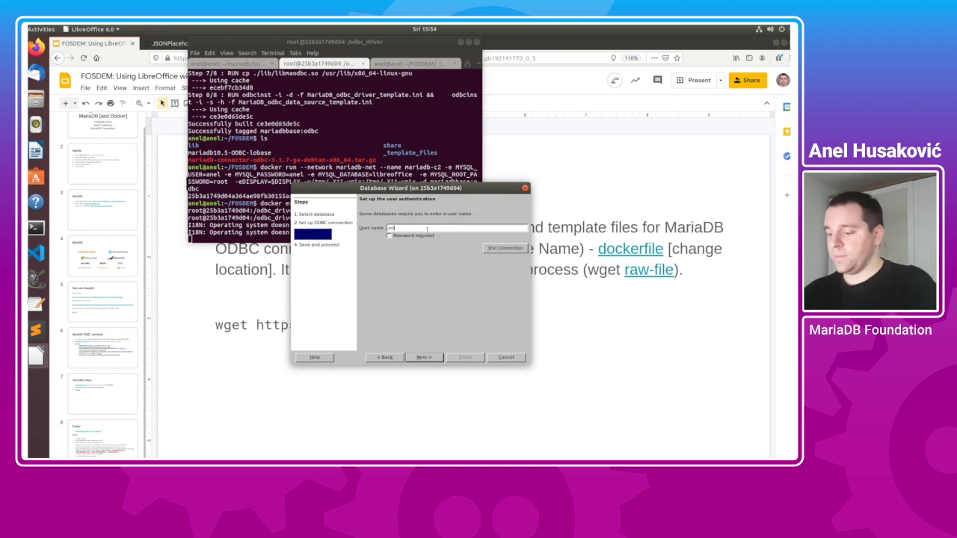
left_click(513, 249)
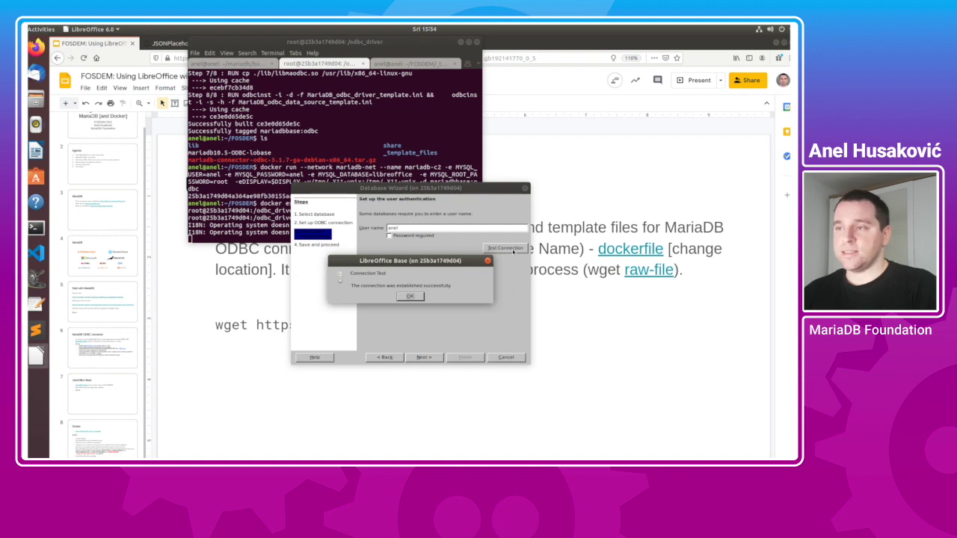
left_click(410, 297)
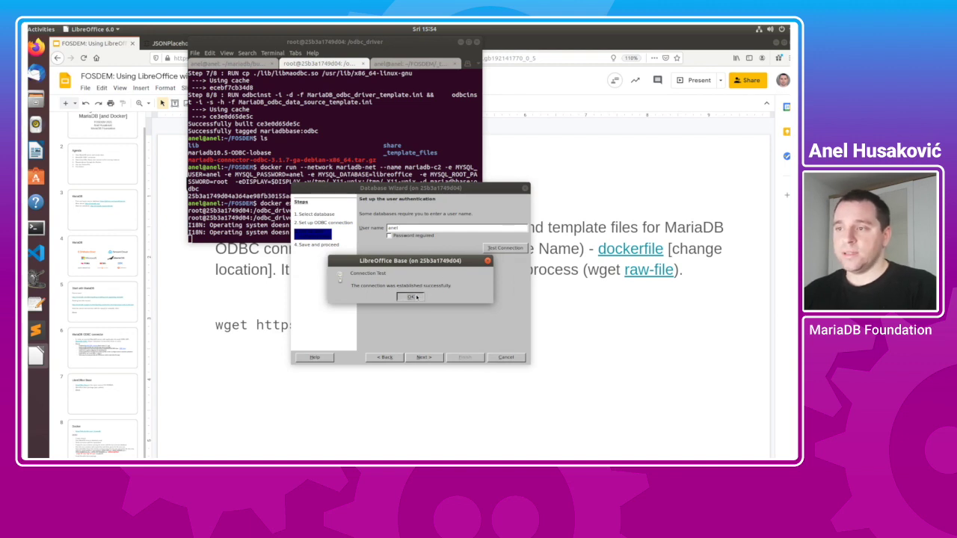
left_click(423, 358)
left_click(465, 358)
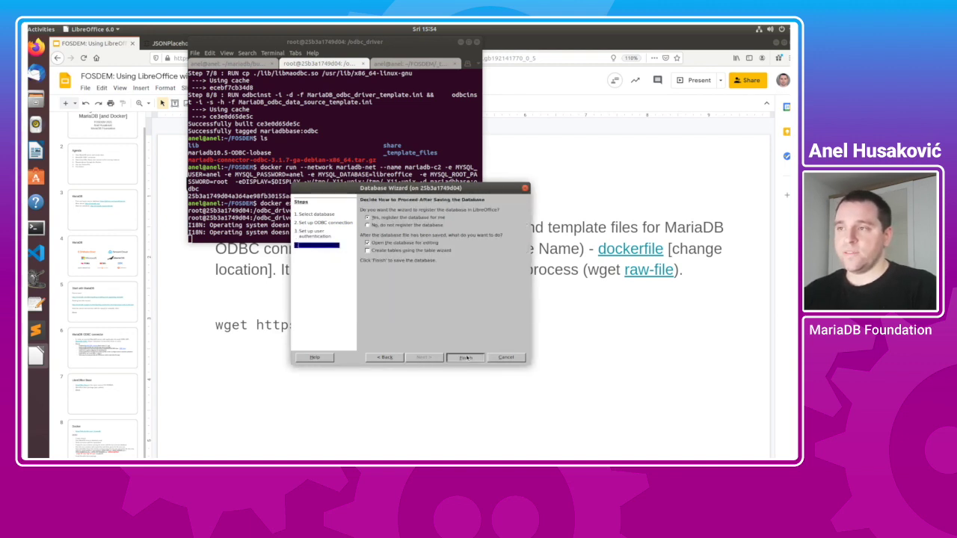
left_click(497, 302)
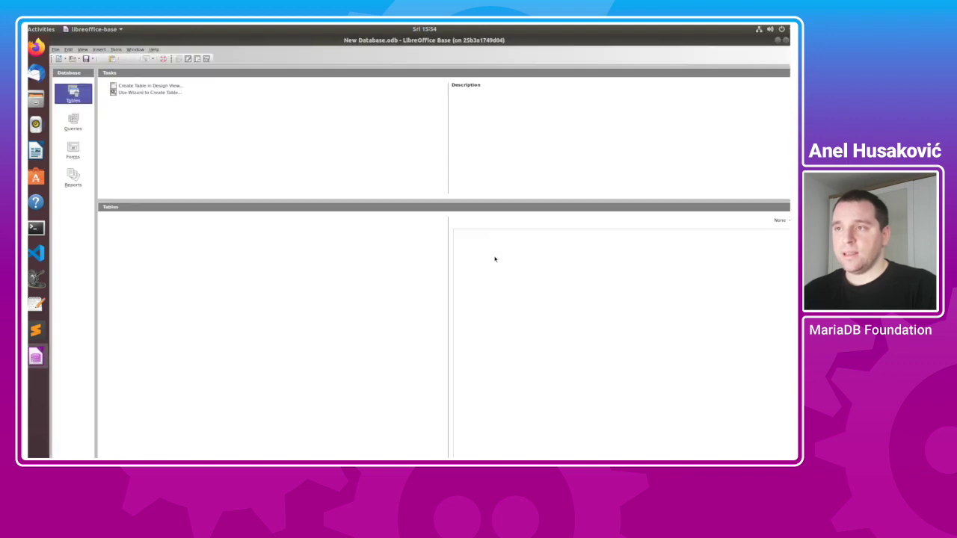
Start a new table in Design View and enter the two text field names
right_click(184, 225)
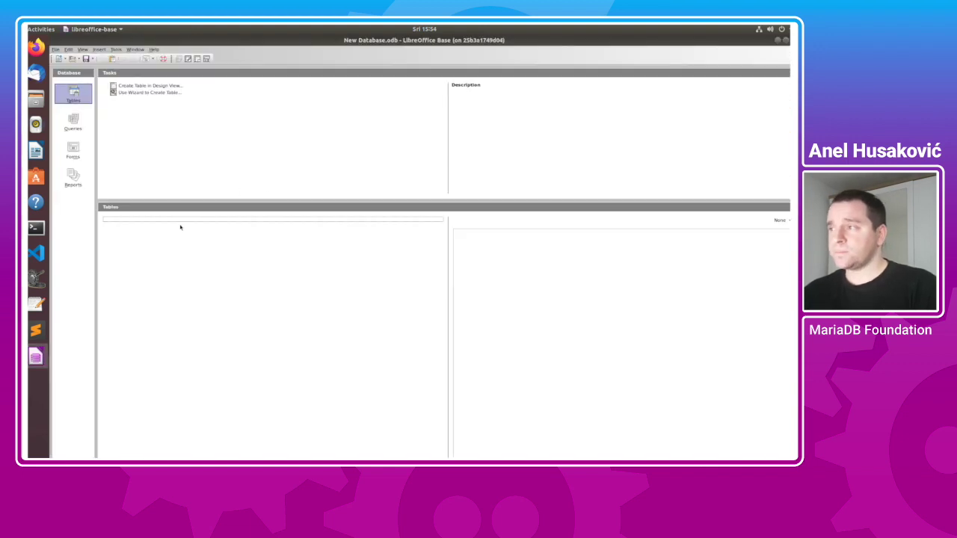
left_click(147, 104)
left_click(135, 87)
type("x")
left_click(83, 83)
type("i")
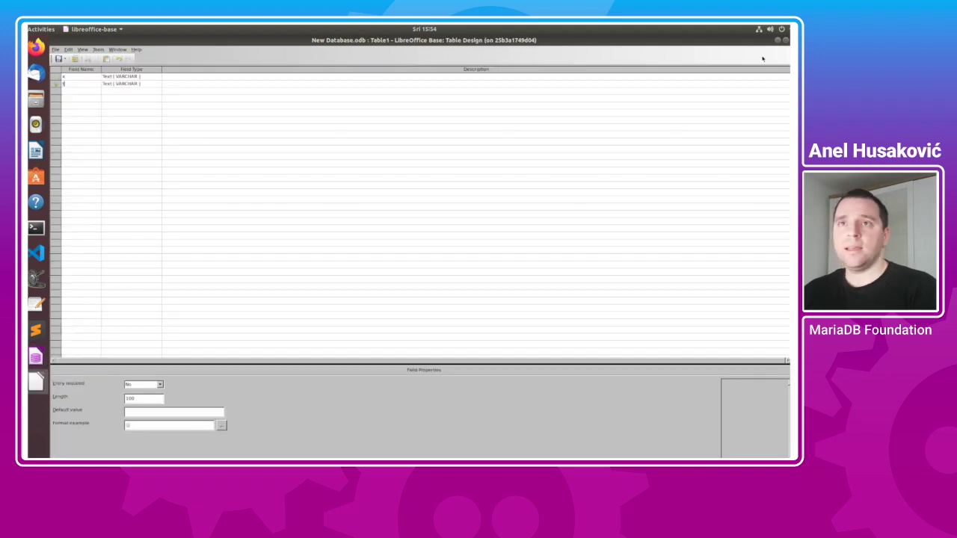
Save the design as Table1 in libreoffice with an automatic primary key, then verify it's listed
left_click(59, 59)
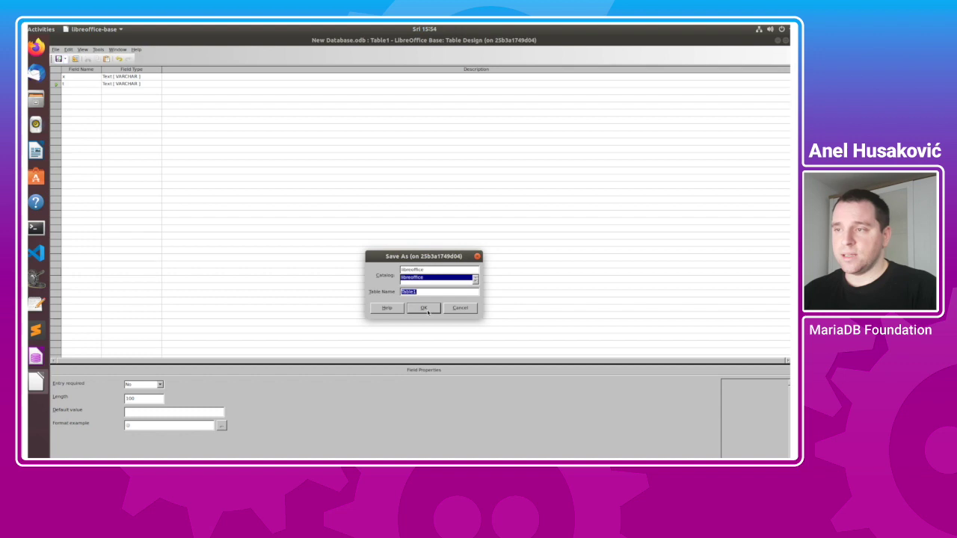
left_click(425, 309)
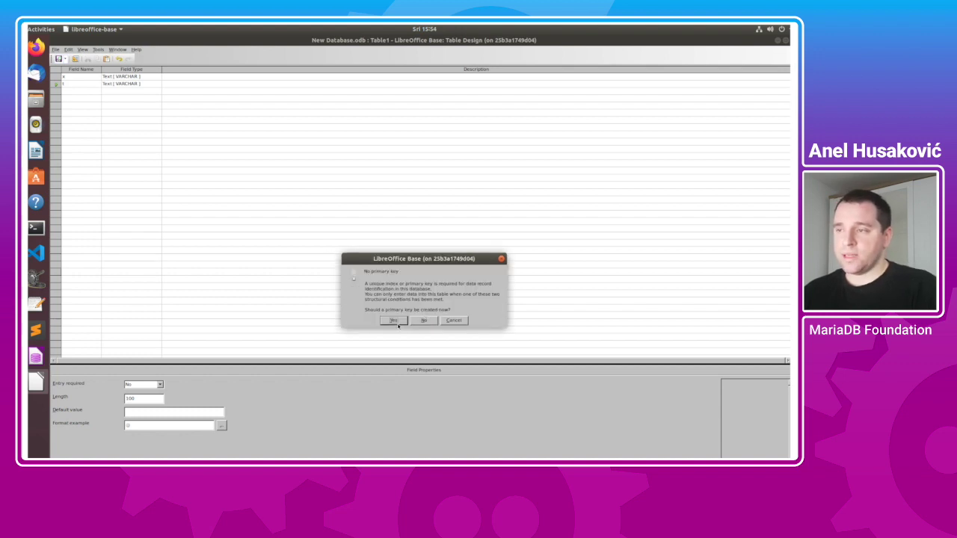
left_click(394, 320)
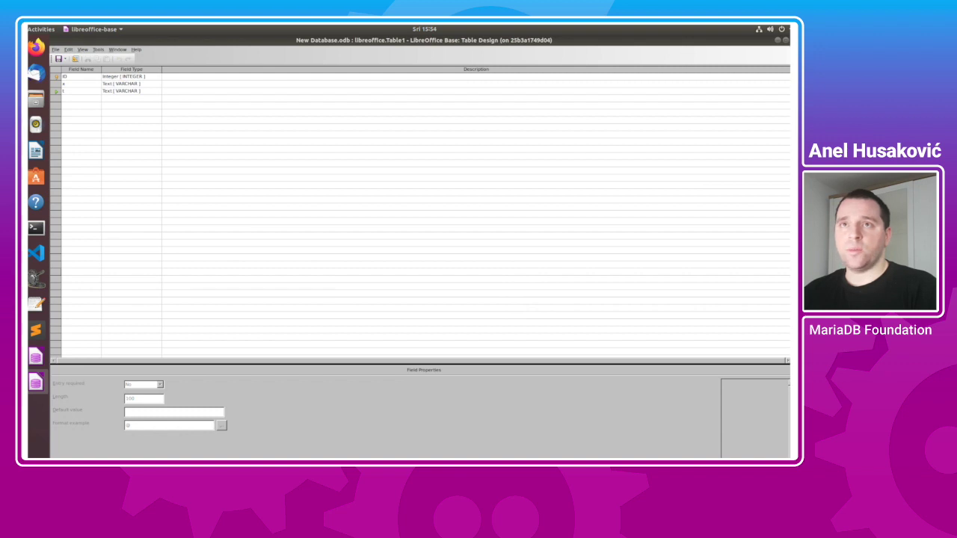
left_click(785, 40)
double_click(114, 220)
left_click(129, 228)
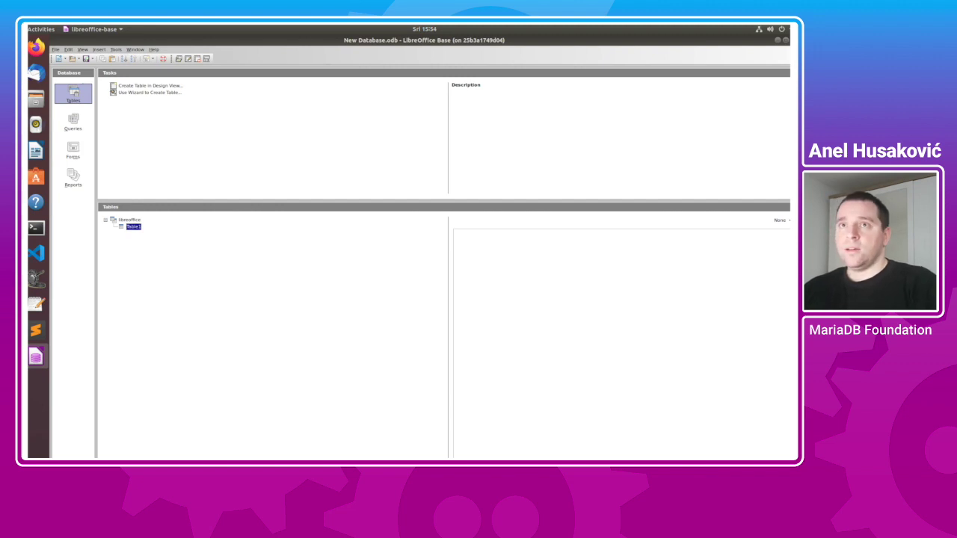
Switch to the presentation, go to the Conclusion slide, and open the MariaDB KB LibreOffice Base link
key("alt+Tab")
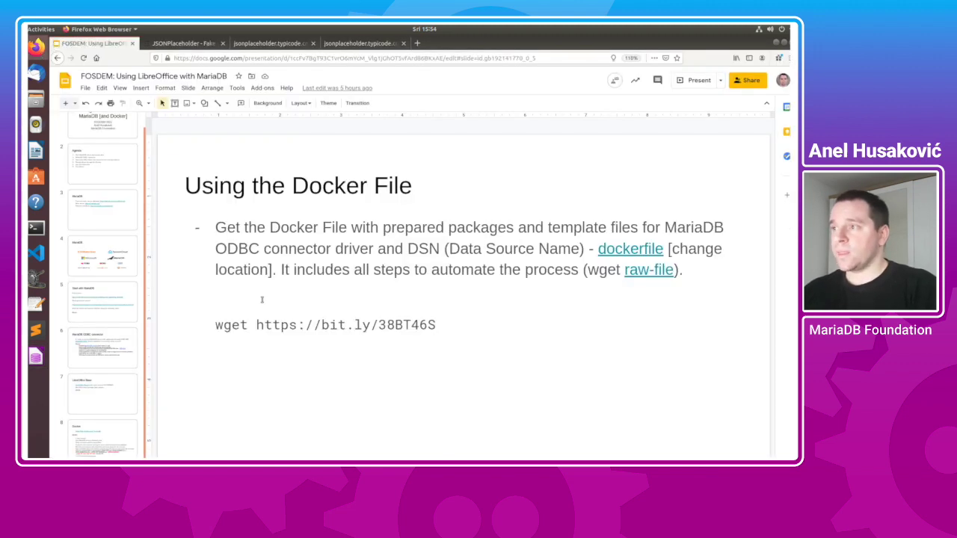
key("Down")
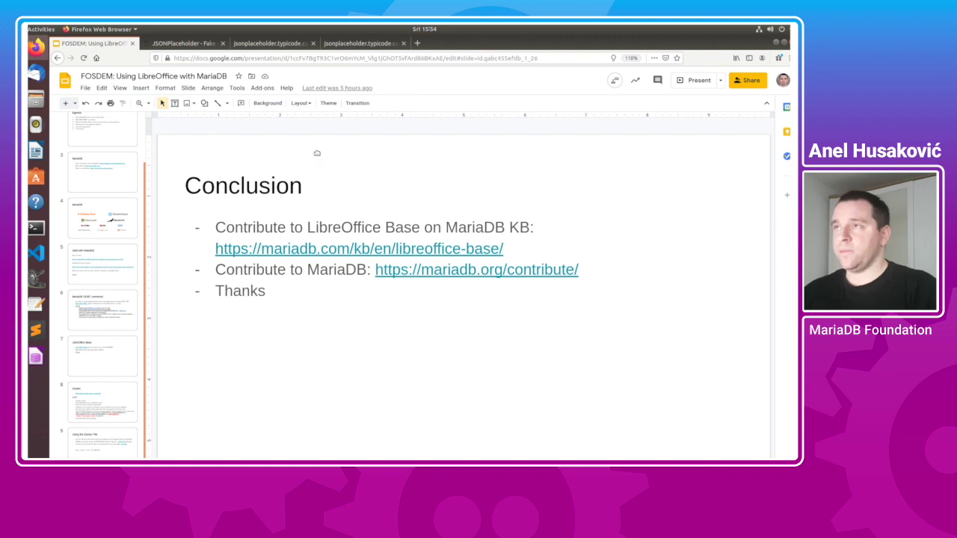
double_click(320, 250)
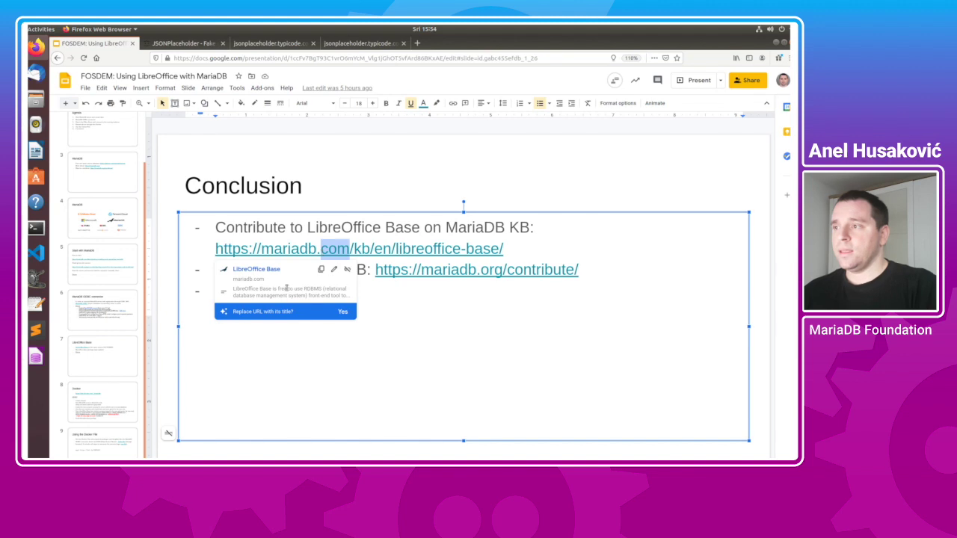
left_click(276, 270)
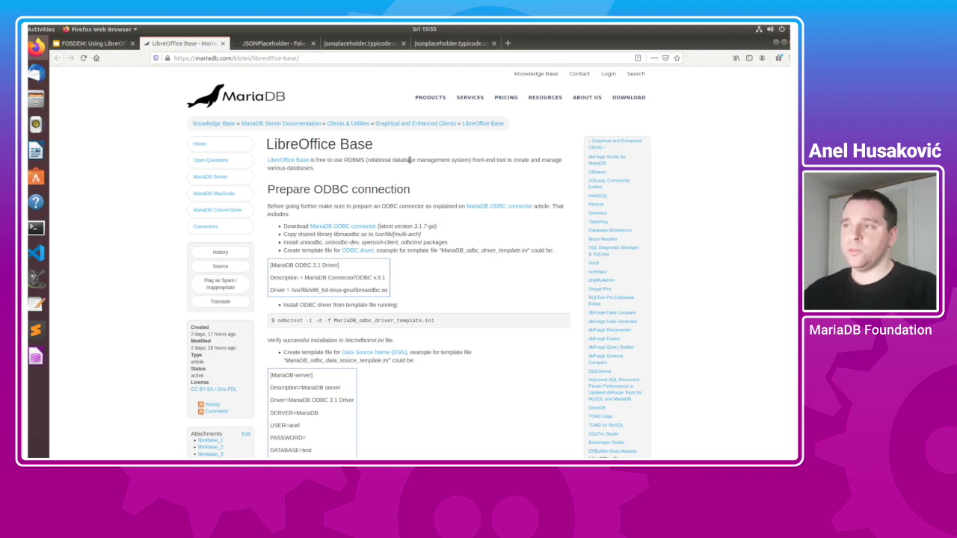
Read through the MariaDB KB article, then close its tab to return to the Conclusion slide
scroll(409, 166, "down", 3)
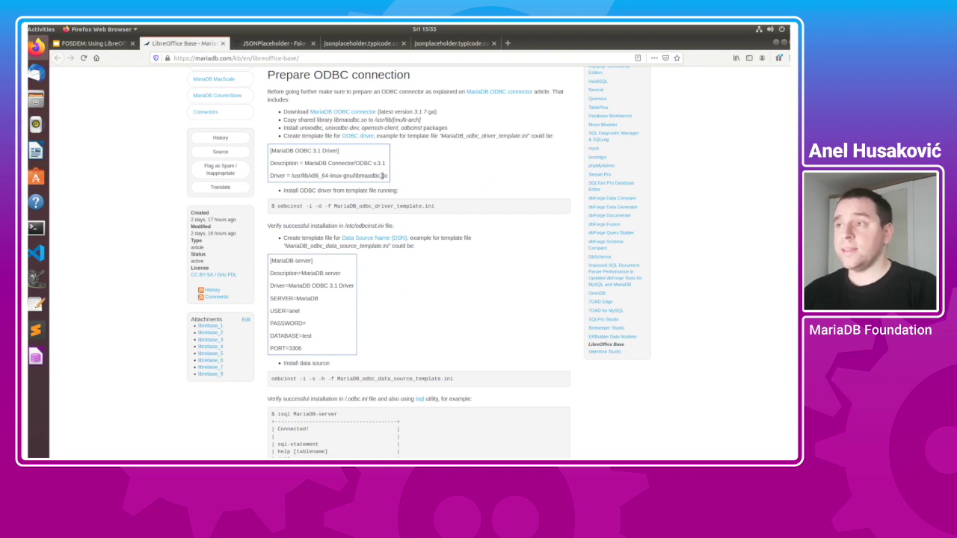
scroll(440, 202, "down", 4)
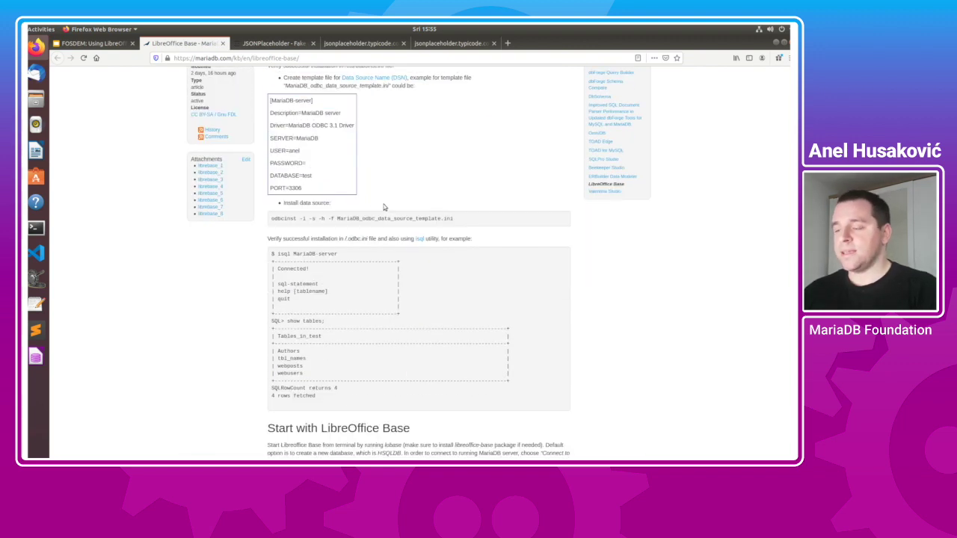
scroll(384, 207, "down", 7)
scroll(383, 207, "up", 3)
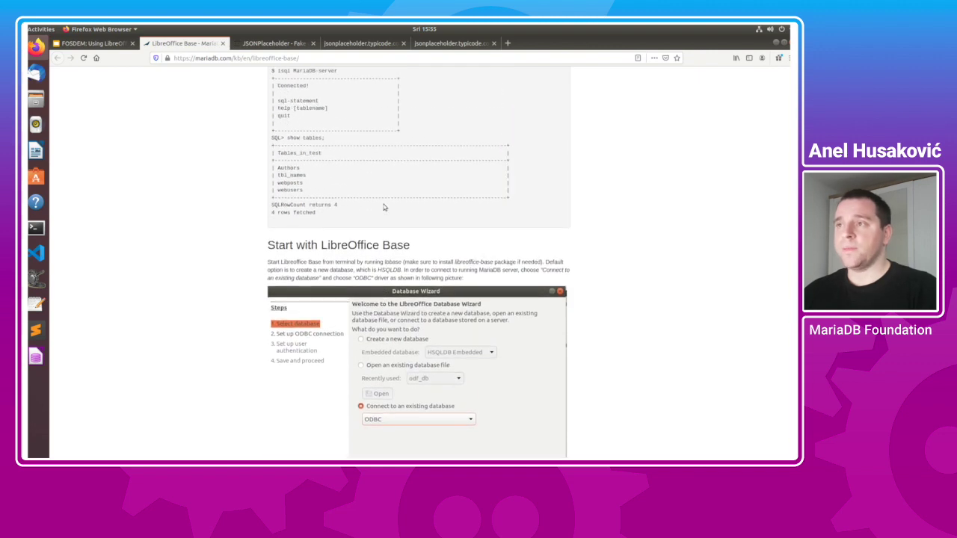
scroll(383, 207, "up", 6)
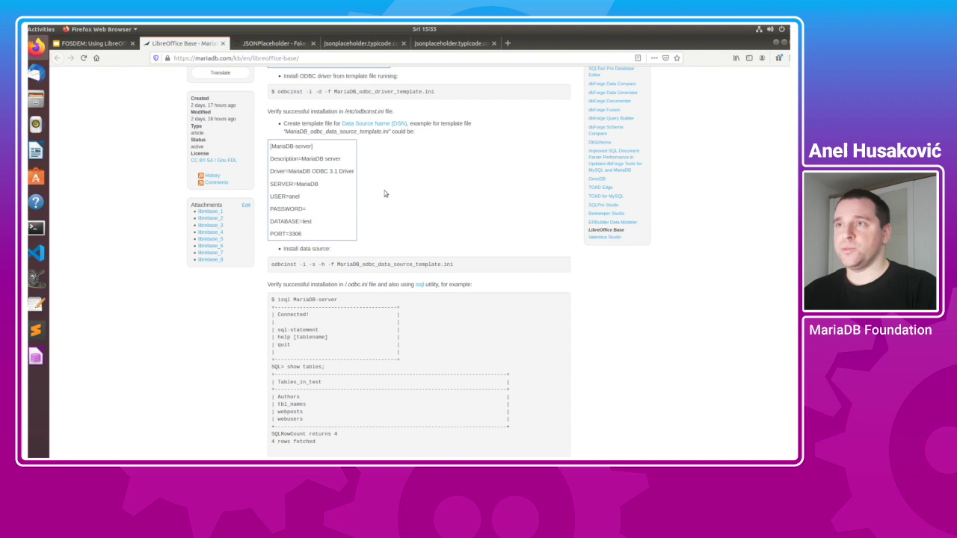
scroll(385, 193, "up", 2)
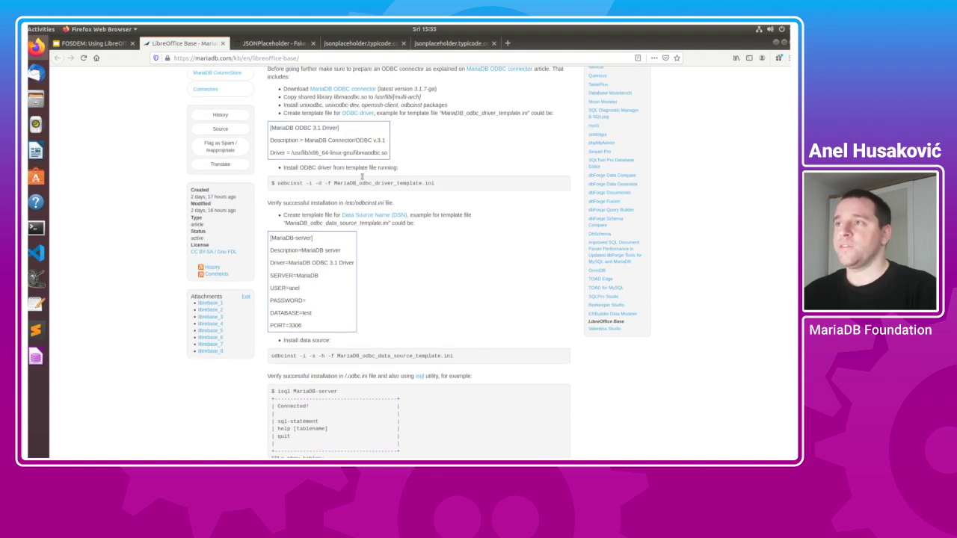
left_click(224, 44)
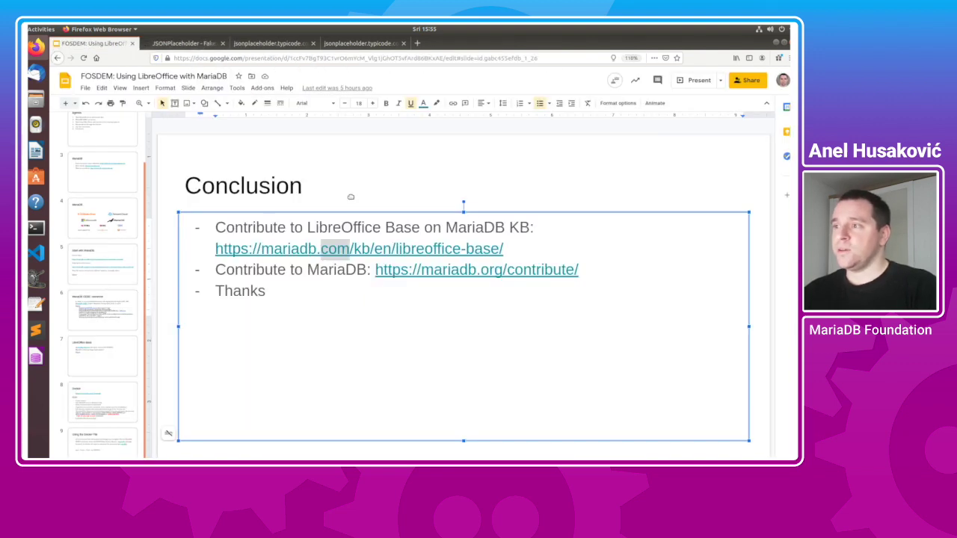